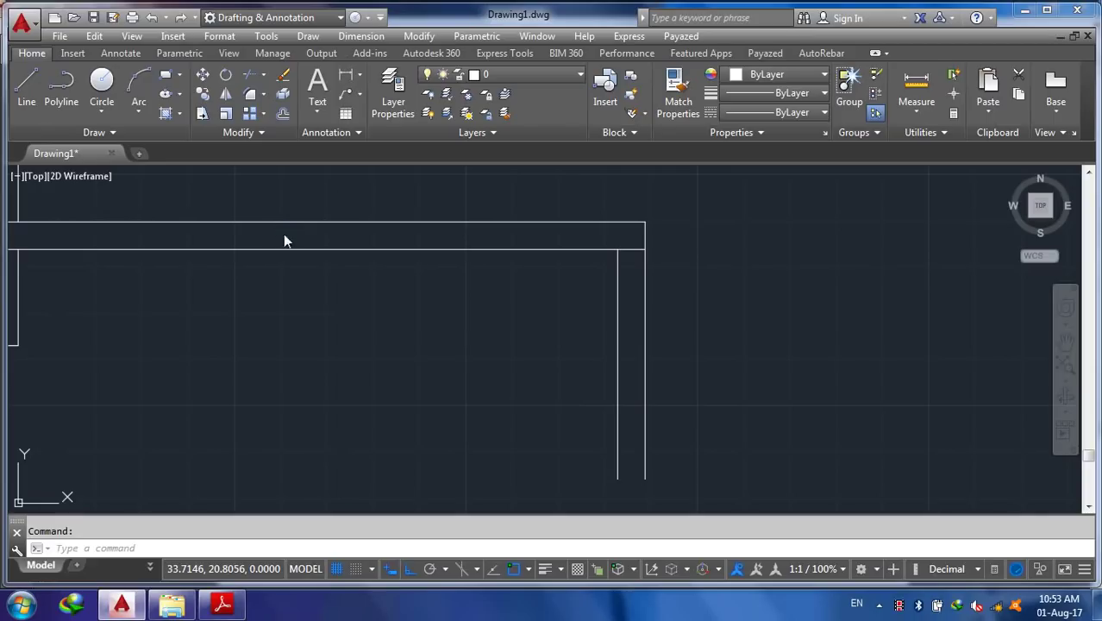
Examine the file formats available for saving the drawing under a new name, without saving it
{"action": "key", "text": "ctrl+shift+s"}
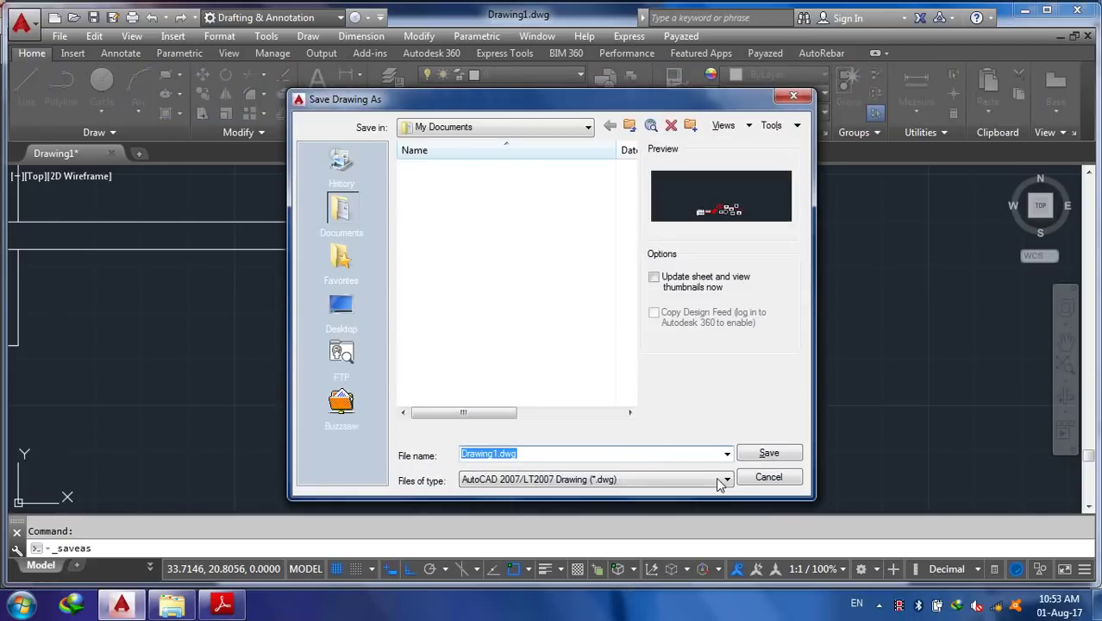
{"action": "left_click", "coordinate": [725, 481]}
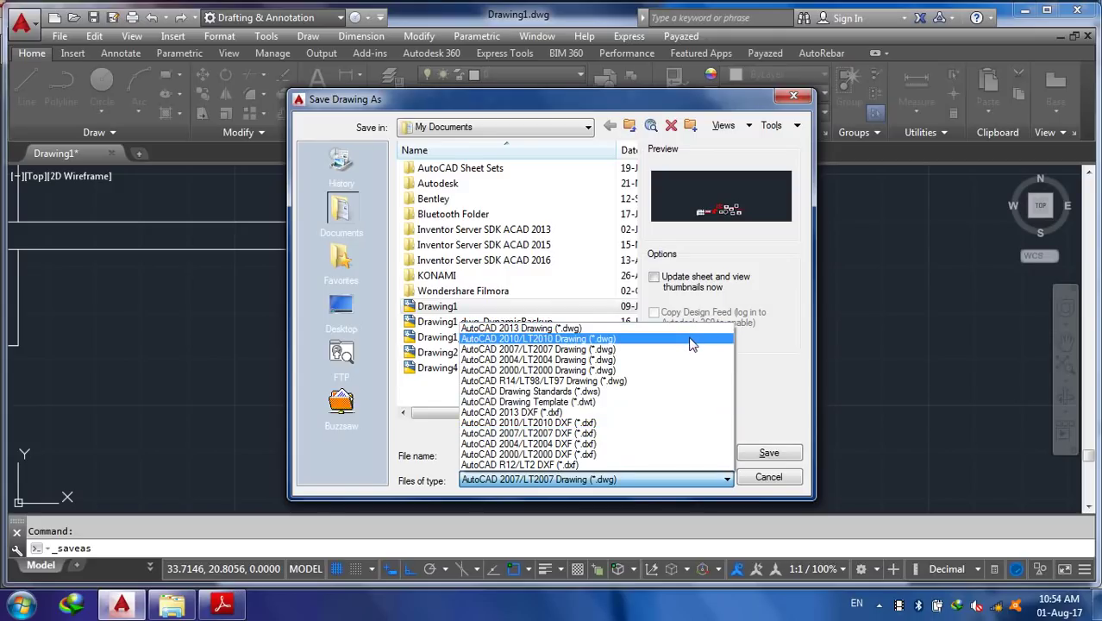
{"action": "left_click", "coordinate": [804, 407]}
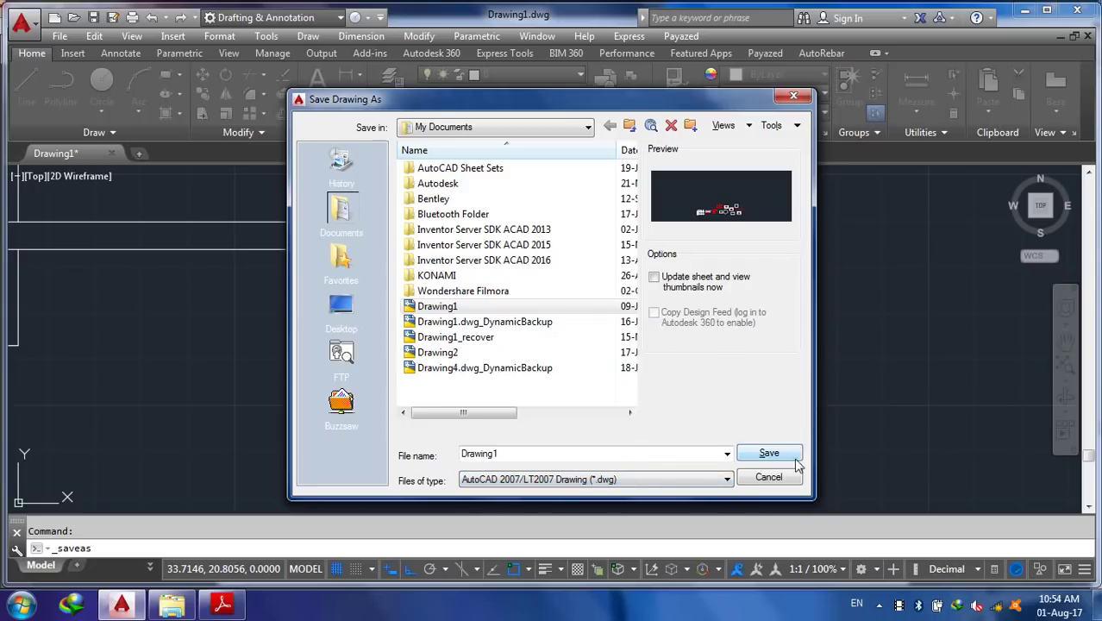
{"action": "left_click", "coordinate": [761, 480]}
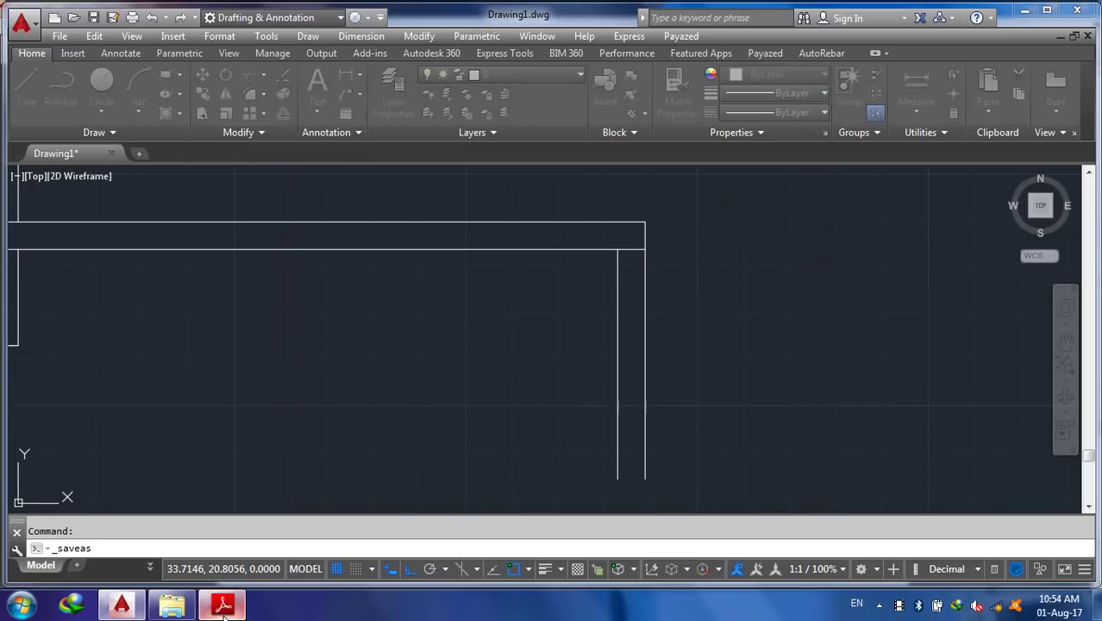
Switch to Adobe Reader, view the plotting slides on pages 83 and 84, and return to AutoCAD
{"action": "left_click", "coordinate": [222, 606]}
{"action": "key", "text": "Page_Down"}
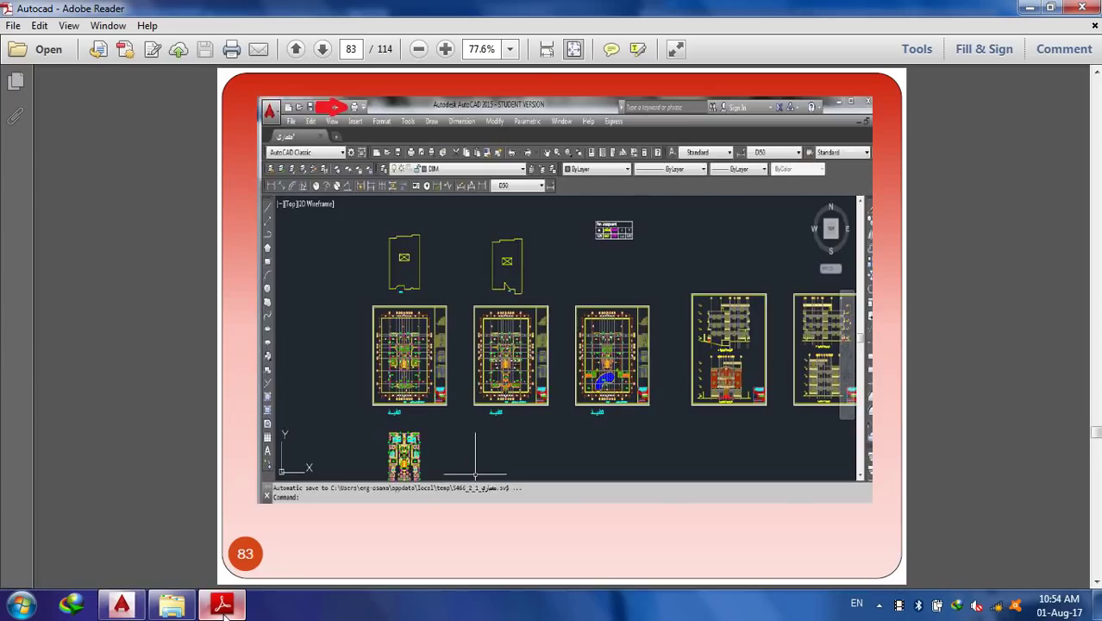
{"action": "key", "text": "Page_Down"}
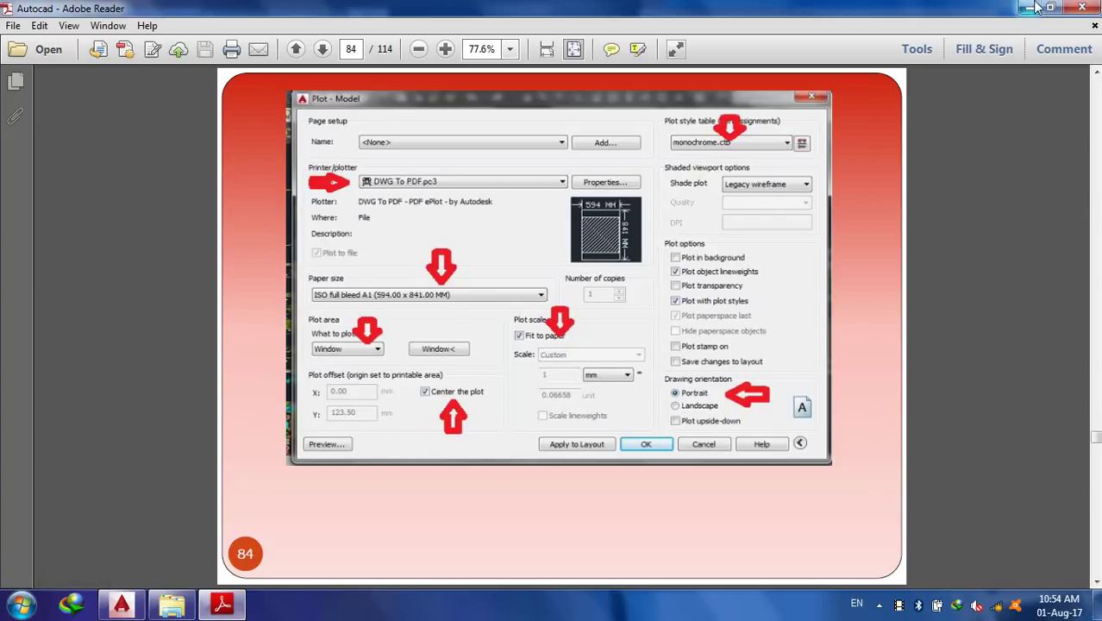
{"action": "left_click", "coordinate": [122, 606]}
{"action": "scroll", "coordinate": [542, 226], "scroll_direction": "down", "scroll_amount": 5}
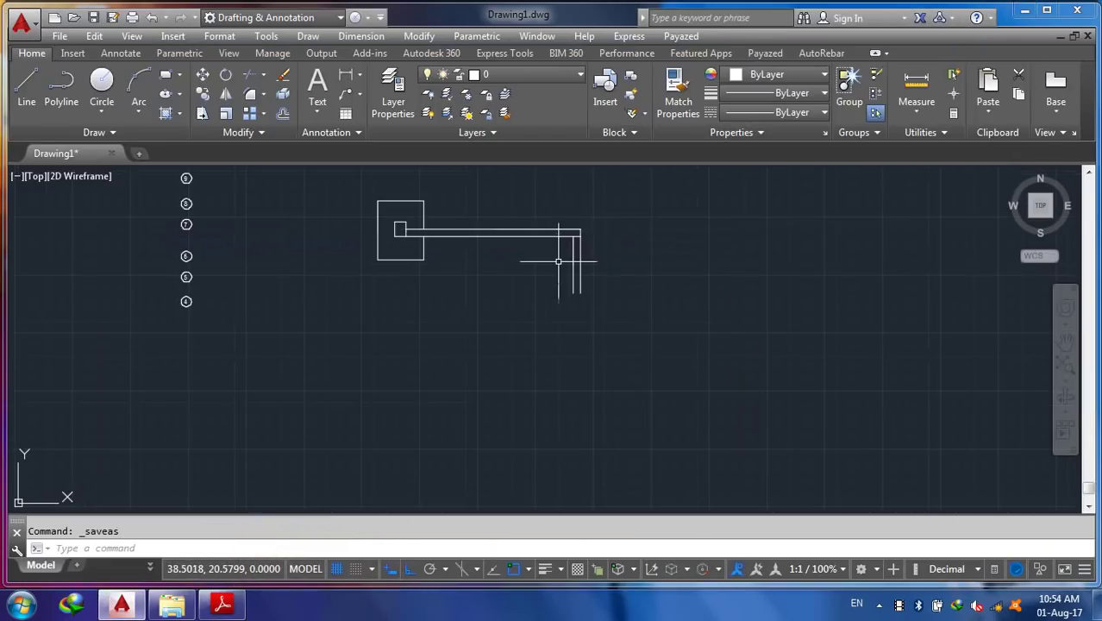
Preview the drawings in the AutoCAD EXAMPLES folder and open the file معماري
{"action": "left_click", "coordinate": [59, 35]}
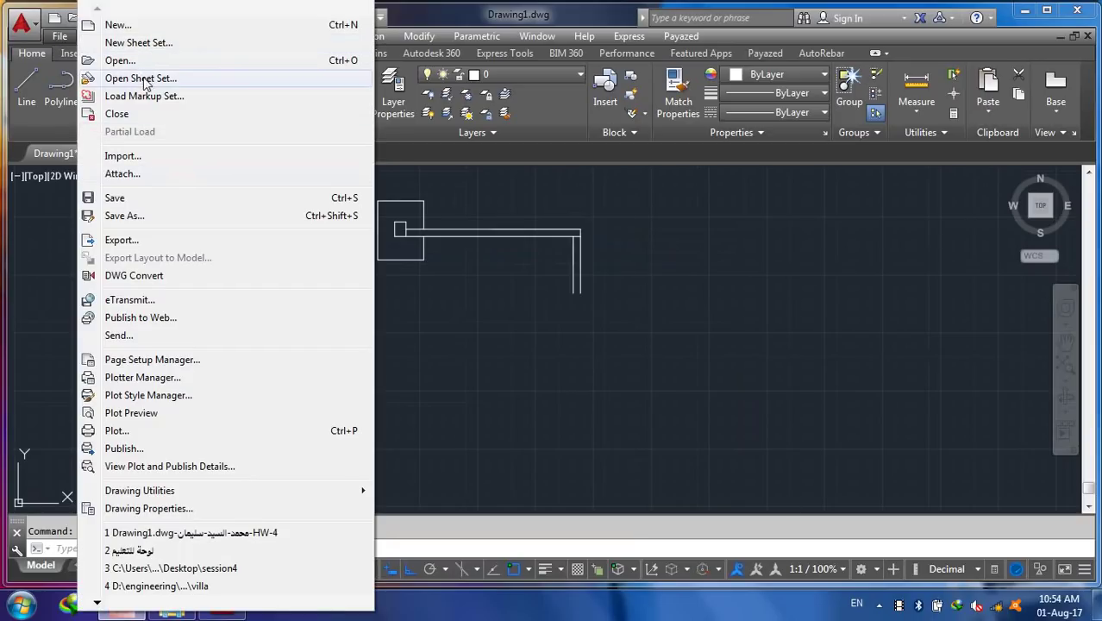
{"action": "key", "text": "Escape"}
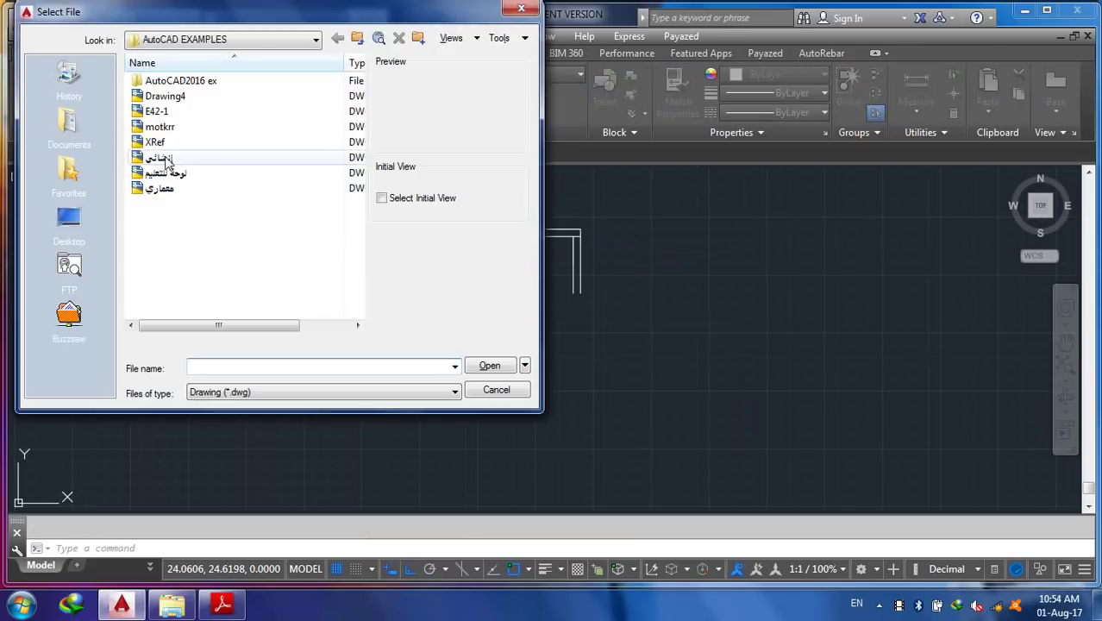
{"action": "left_click", "coordinate": [164, 159]}
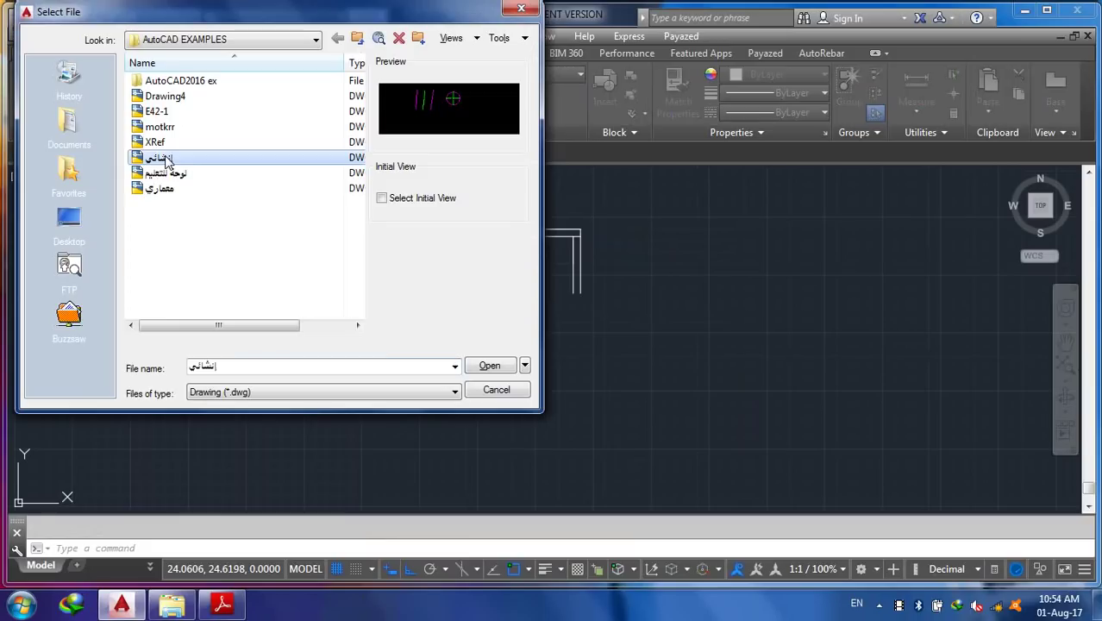
{"action": "left_click", "coordinate": [177, 172]}
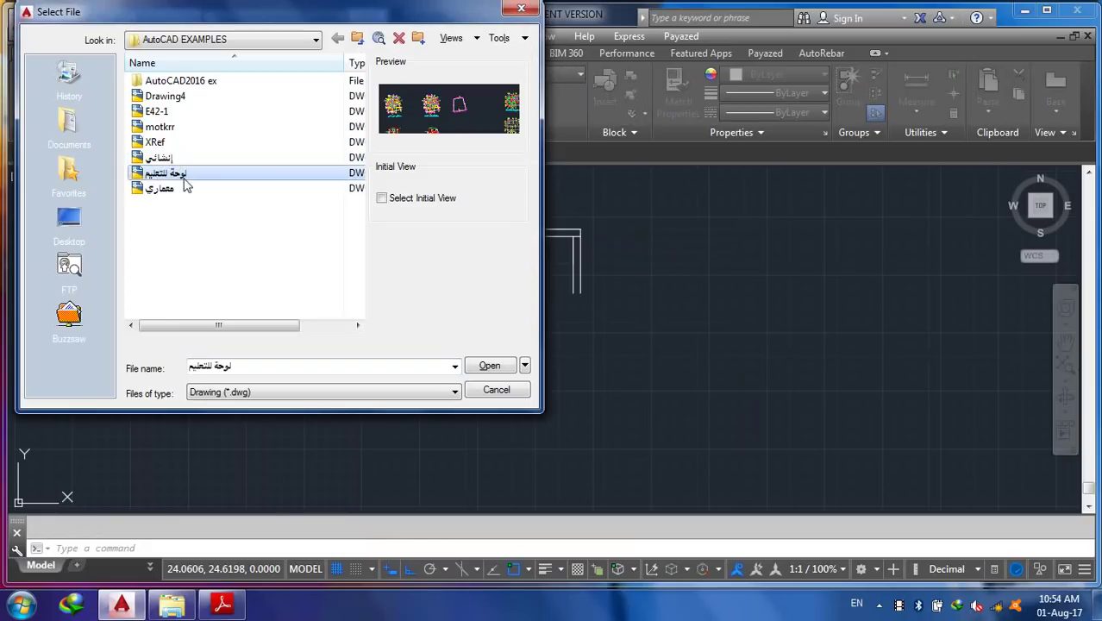
{"action": "left_click", "coordinate": [170, 96]}
{"action": "left_click", "coordinate": [173, 112]}
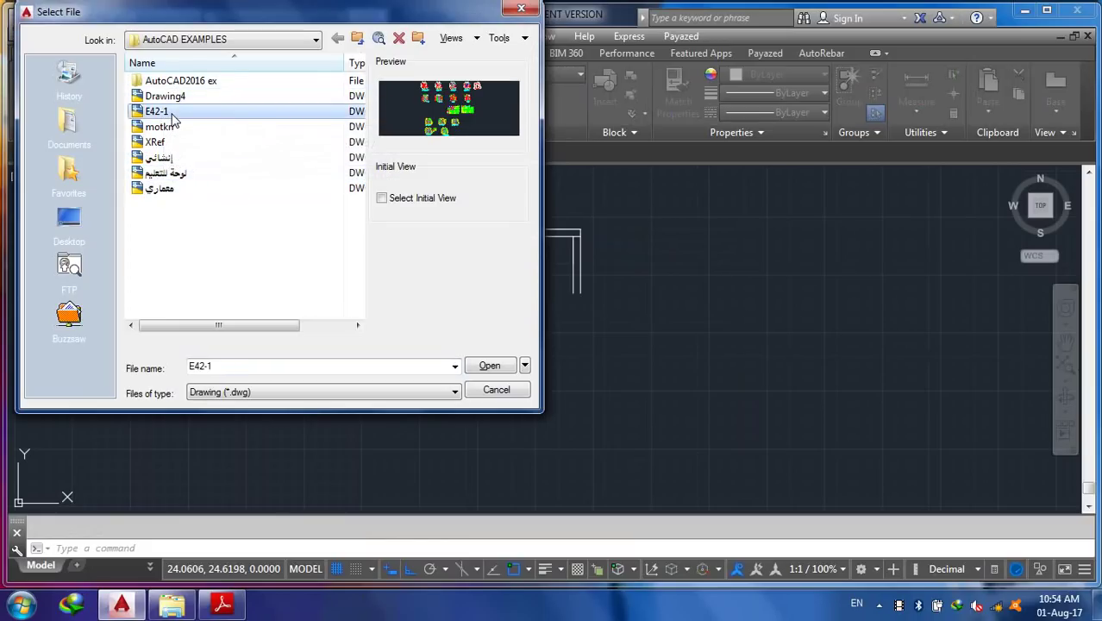
{"action": "left_click", "coordinate": [177, 129]}
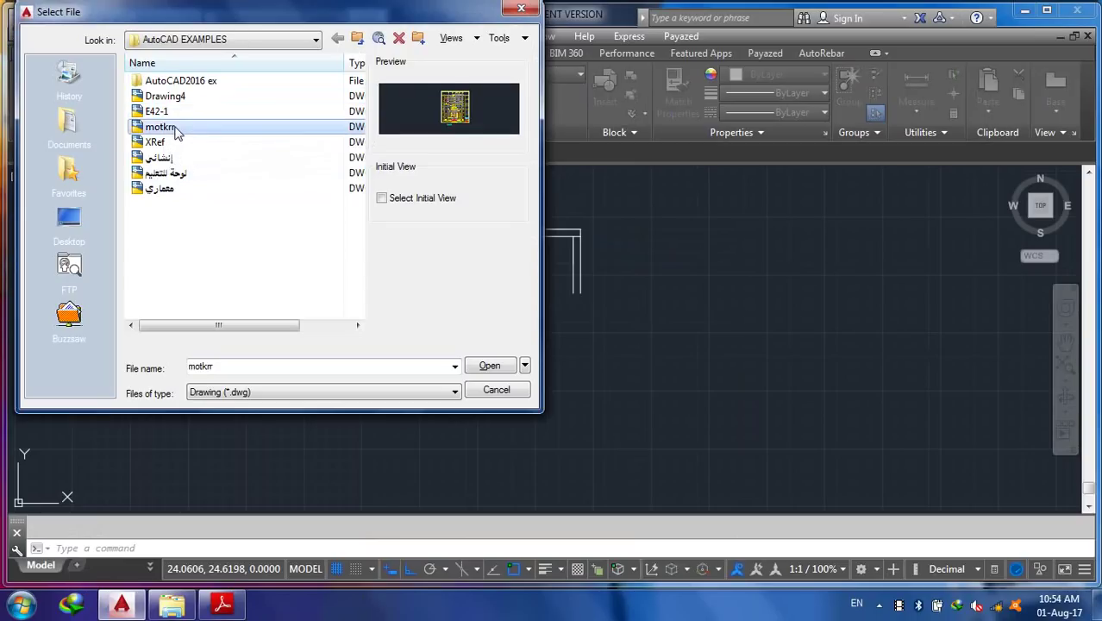
{"action": "left_click", "coordinate": [162, 112]}
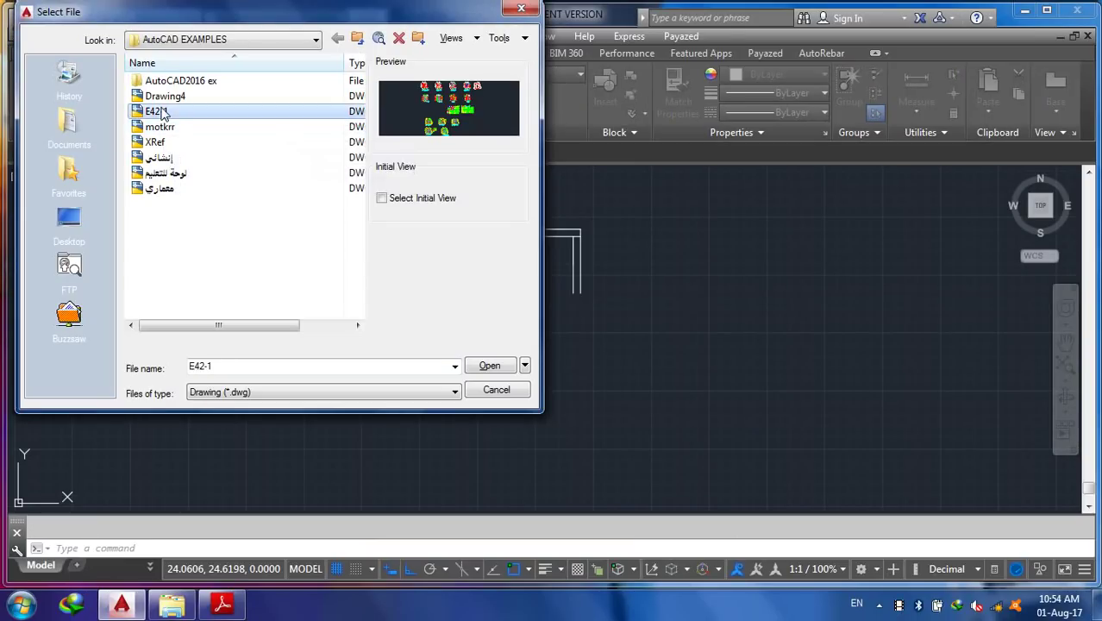
{"action": "left_click", "coordinate": [163, 141]}
{"action": "left_click", "coordinate": [166, 173]}
{"action": "left_click", "coordinate": [172, 189]}
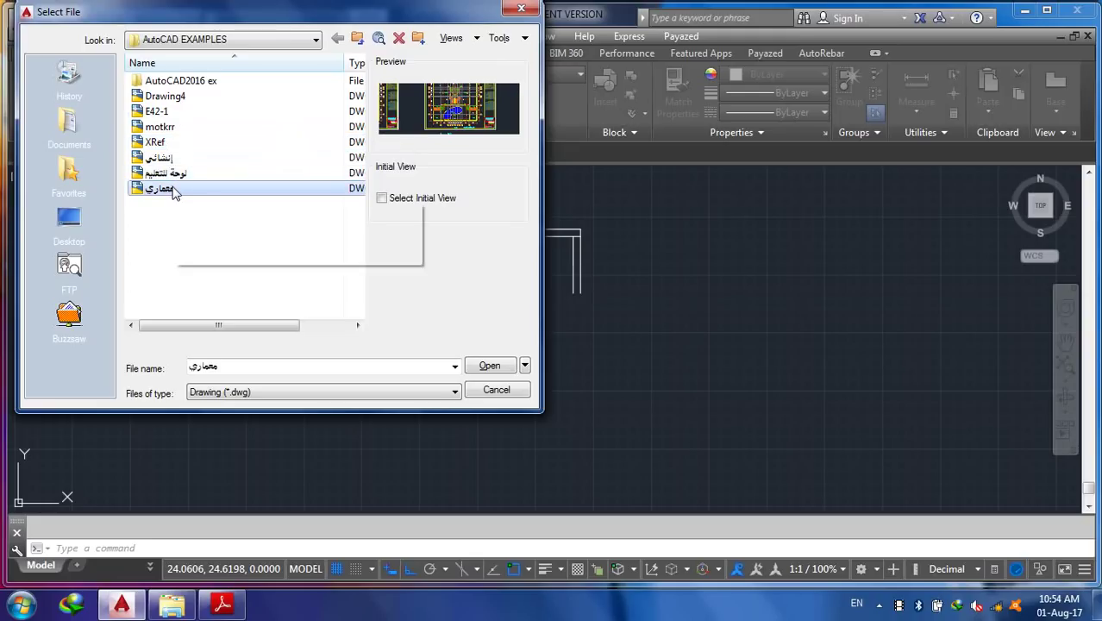
{"action": "left_click", "coordinate": [489, 366]}
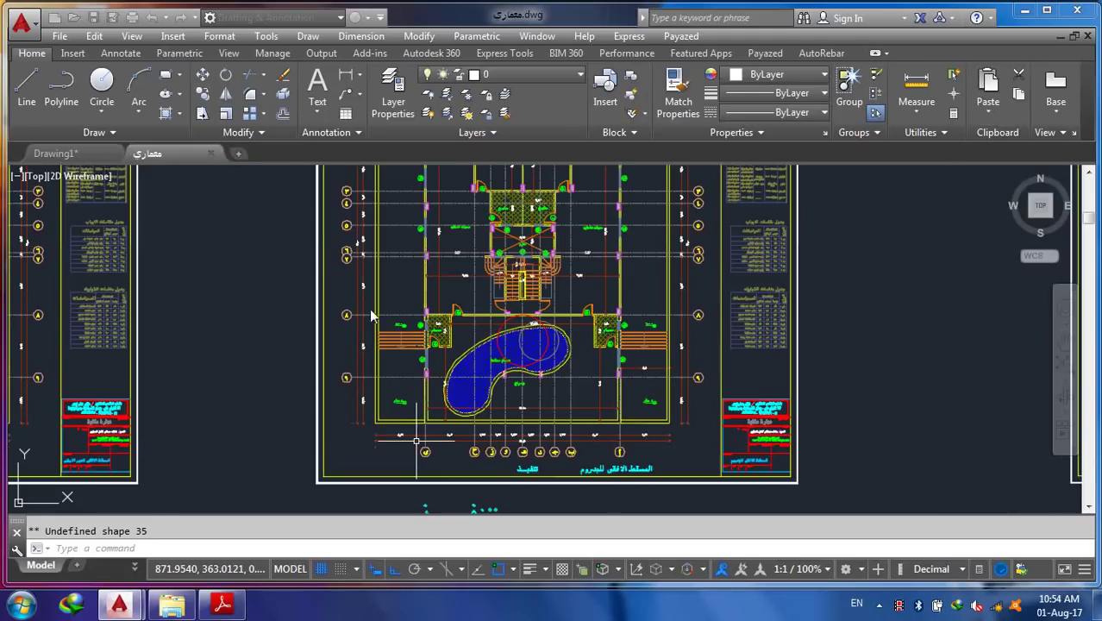
Examine the floor plan and elevation sheets laid out in the architectural drawing
{"action": "scroll", "coordinate": [371, 315], "scroll_direction": "down", "scroll_amount": 8}
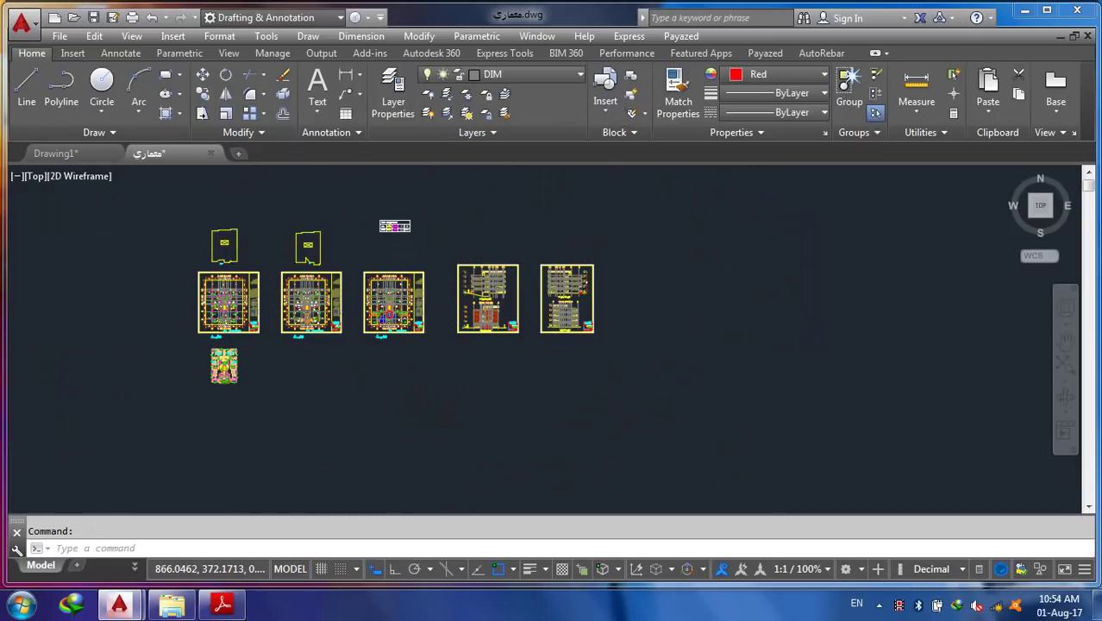
{"action": "scroll", "coordinate": [371, 315], "scroll_direction": "up", "scroll_amount": 3}
{"action": "scroll", "coordinate": [459, 323], "scroll_direction": "up", "scroll_amount": 3}
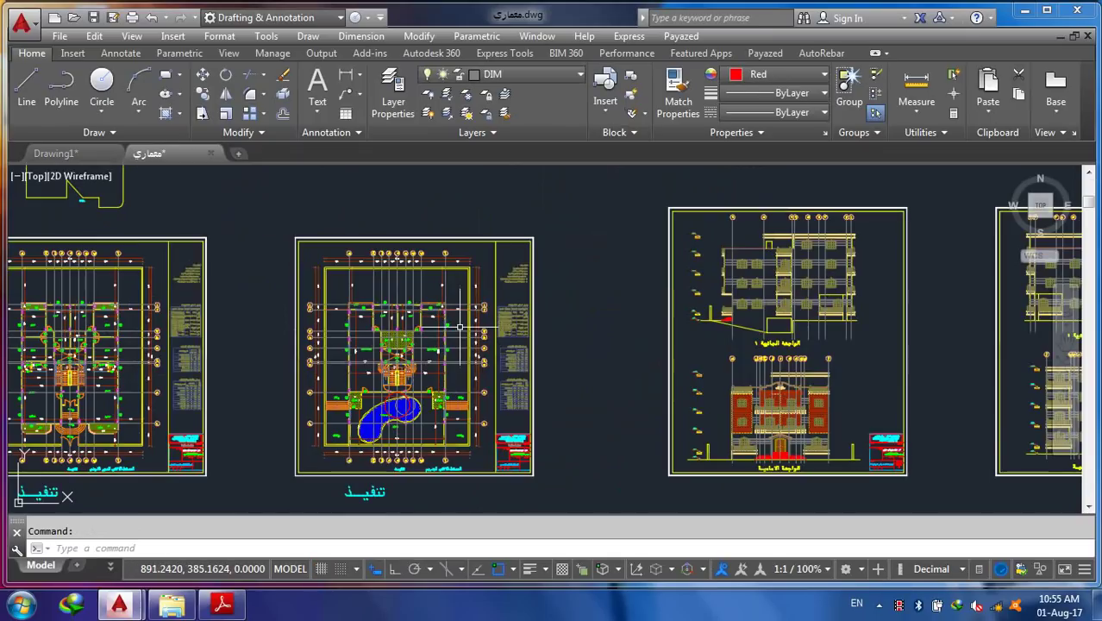
{"action": "scroll", "coordinate": [470, 358], "scroll_direction": "up", "scroll_amount": 4}
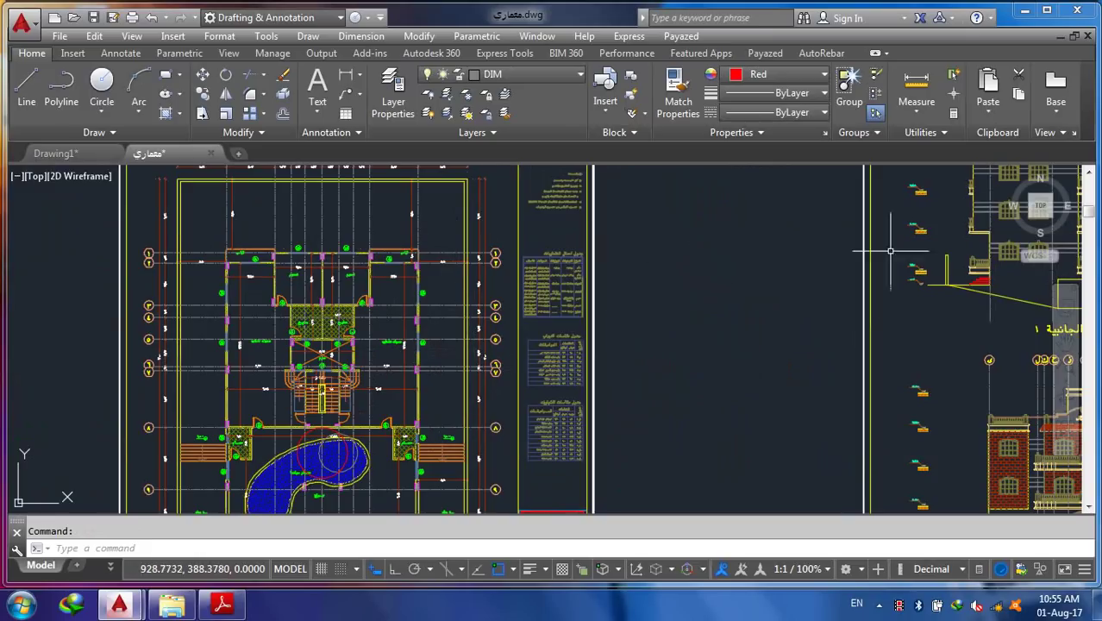
{"action": "left_click", "coordinate": [1065, 345]}
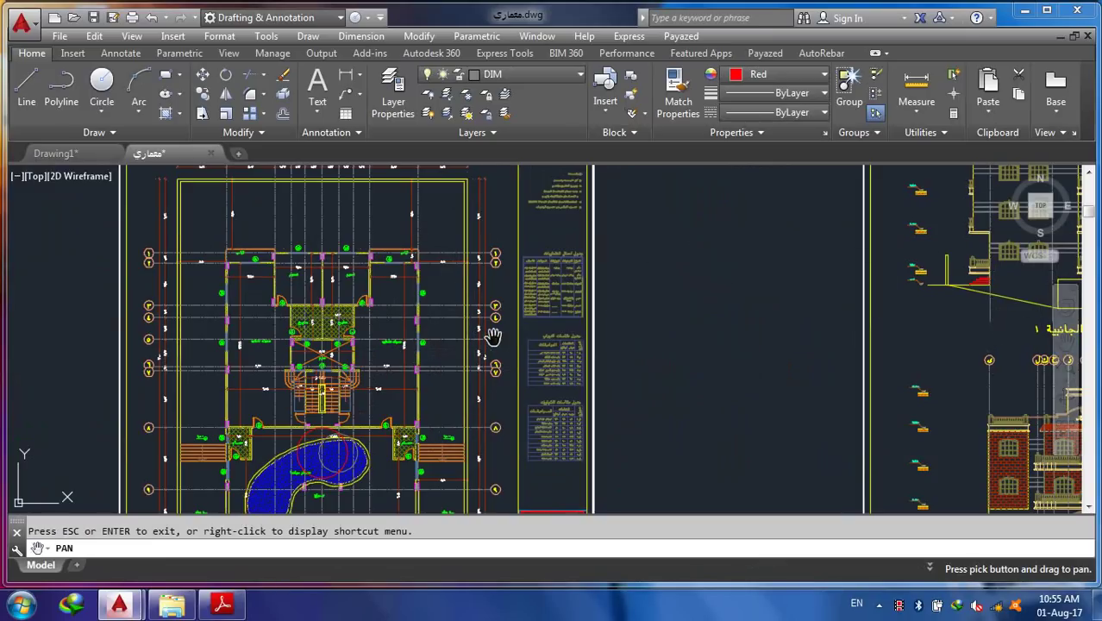
{"action": "scroll", "coordinate": [504, 334], "scroll_direction": "down", "scroll_amount": 2}
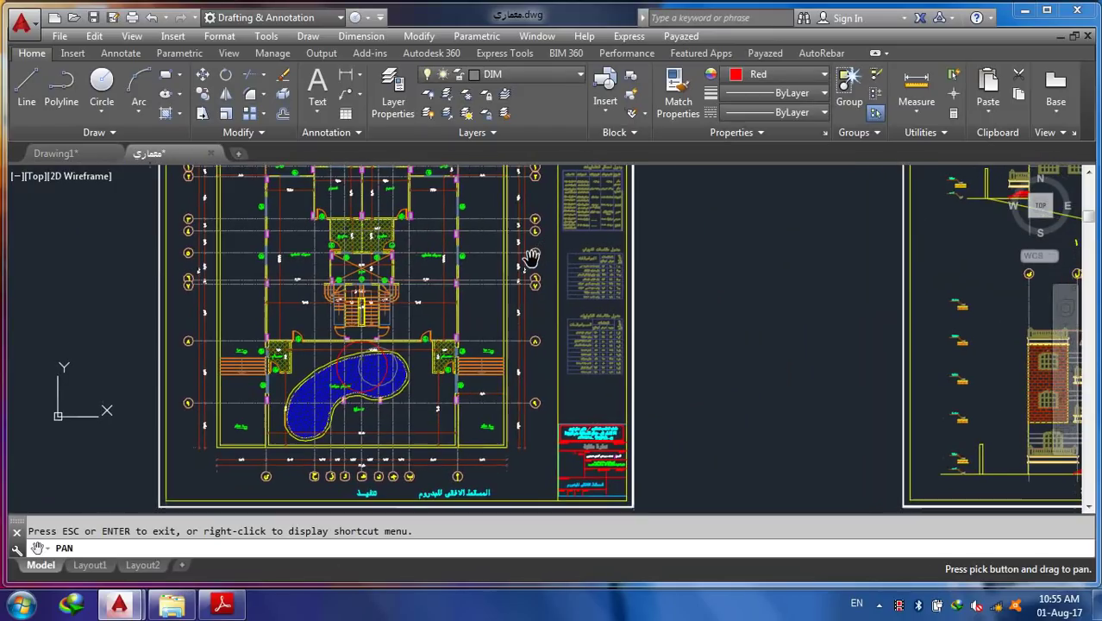
{"action": "scroll", "coordinate": [529, 256], "scroll_direction": "down", "scroll_amount": 2}
{"action": "mouse_move", "coordinate": [529, 256]}
{"action": "left_mouse_down"}
{"action": "mouse_move", "coordinate": [515, 264]}
{"action": "mouse_move", "coordinate": [523, 331]}
{"action": "left_mouse_up"}
{"action": "right_click", "coordinate": [628, 229]}
{"action": "left_click", "coordinate": [695, 239]}
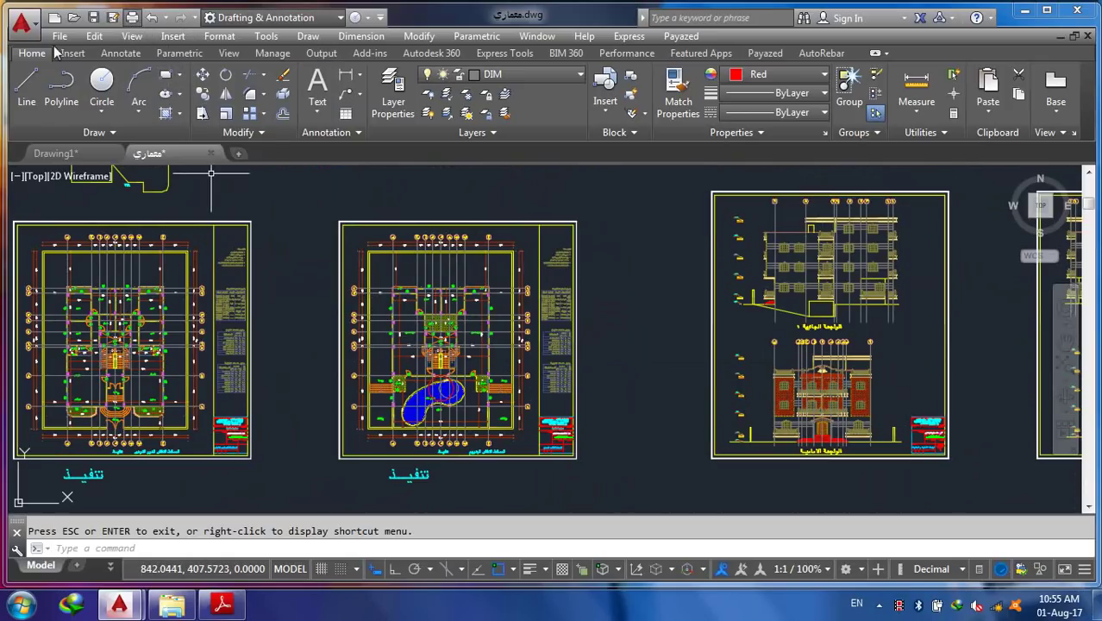
Start plotting the drawing and choose DWG To PDF.pc3 as the plotter
{"action": "left_click", "coordinate": [60, 36]}
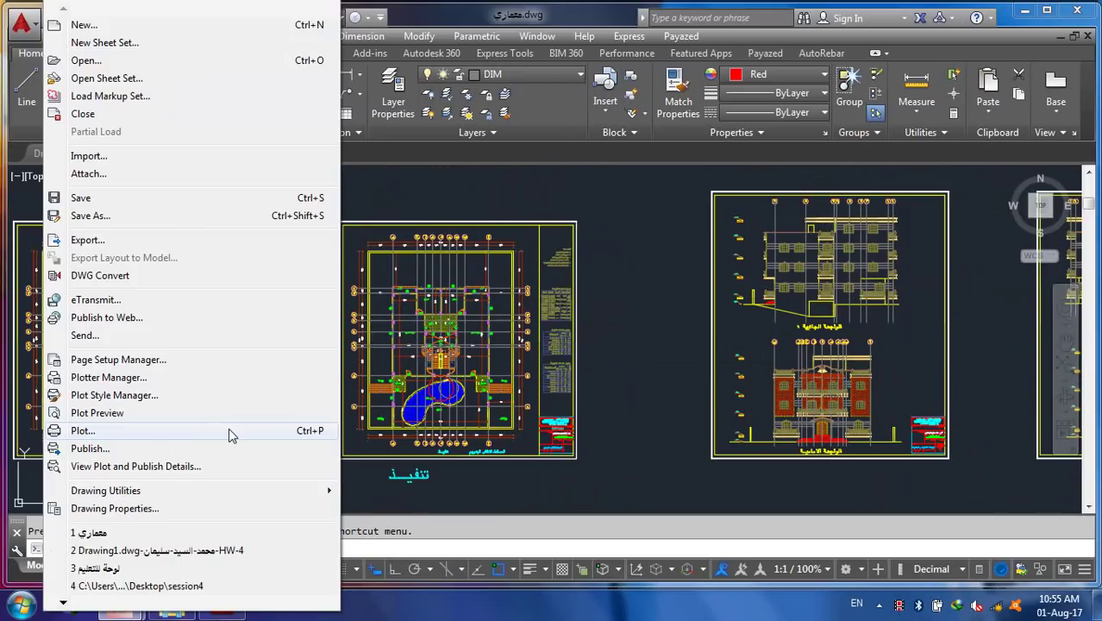
{"action": "left_click", "coordinate": [228, 429]}
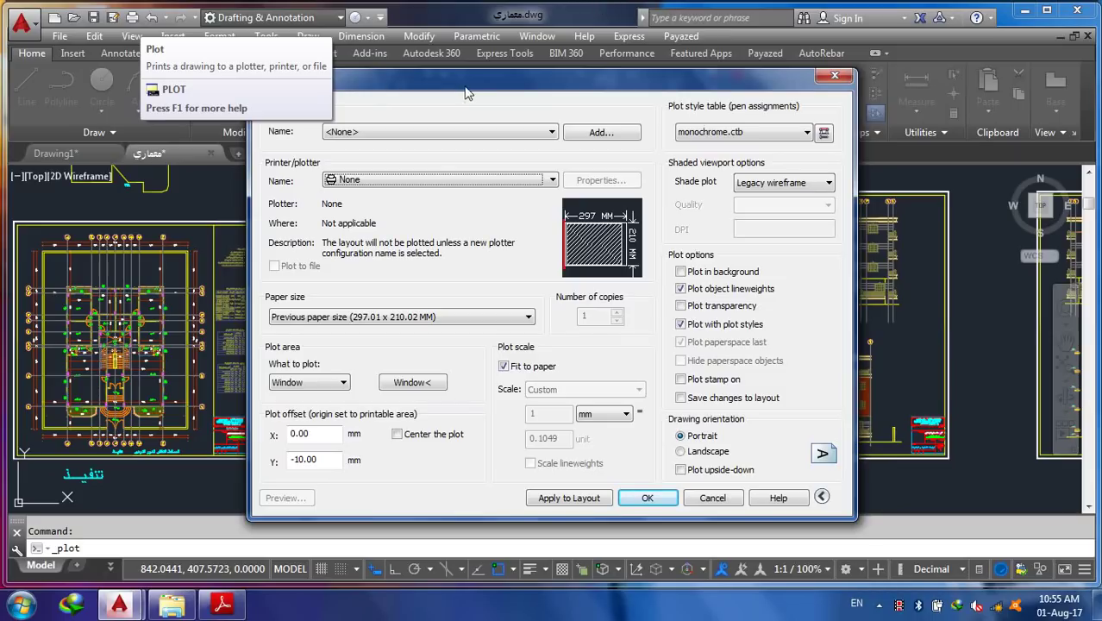
{"action": "left_click_drag", "start_coordinate": [428, 89], "coordinate": [520, 85]}
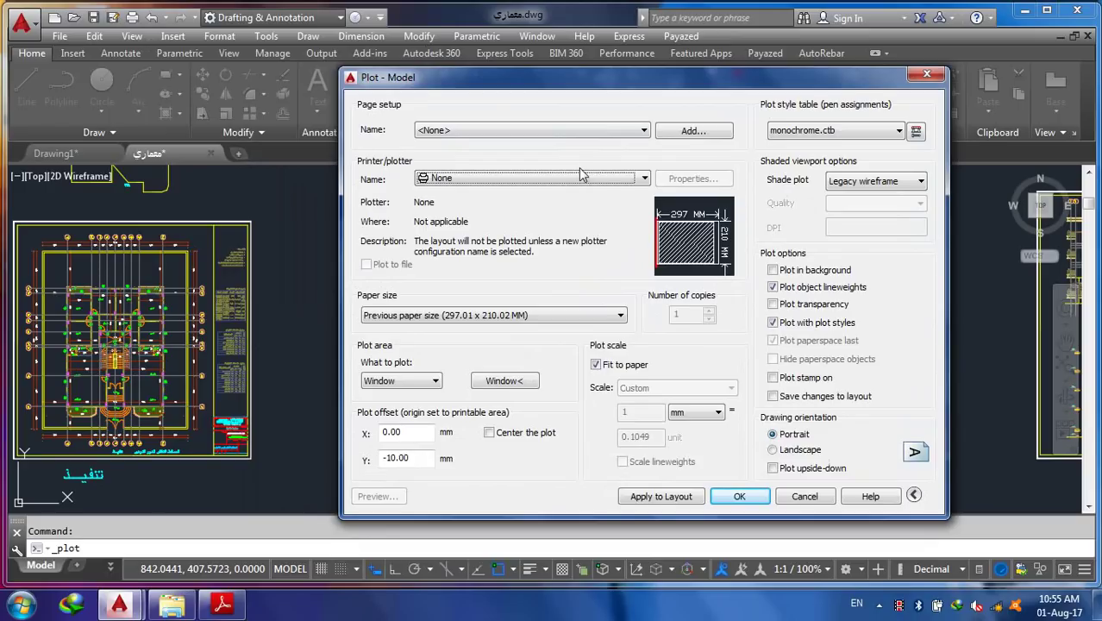
{"action": "left_click", "coordinate": [484, 179]}
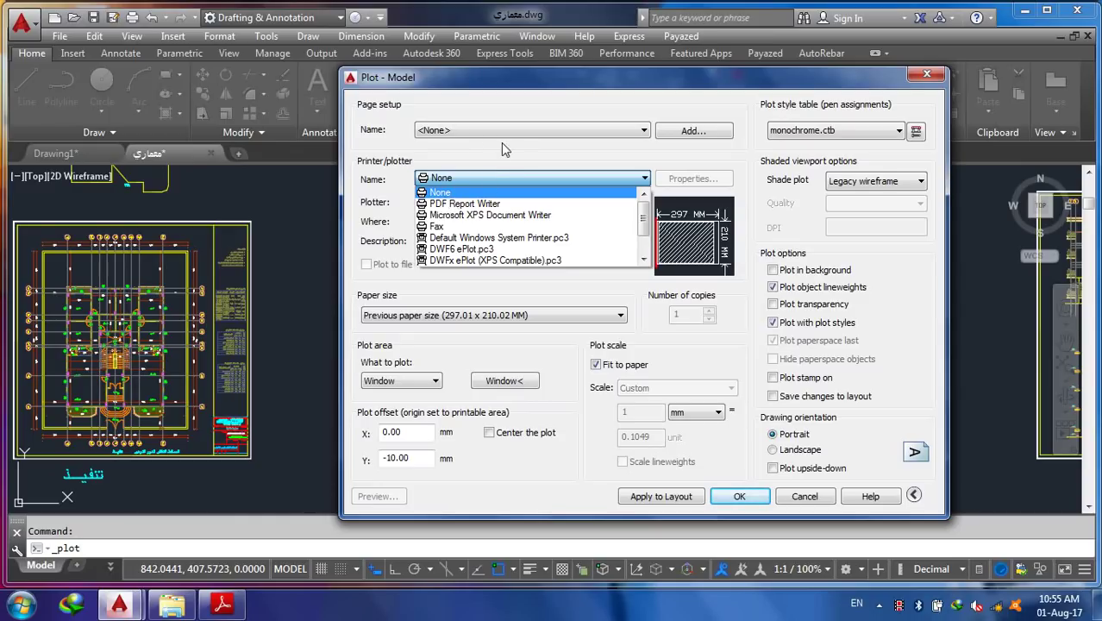
{"action": "left_click", "coordinate": [645, 259]}
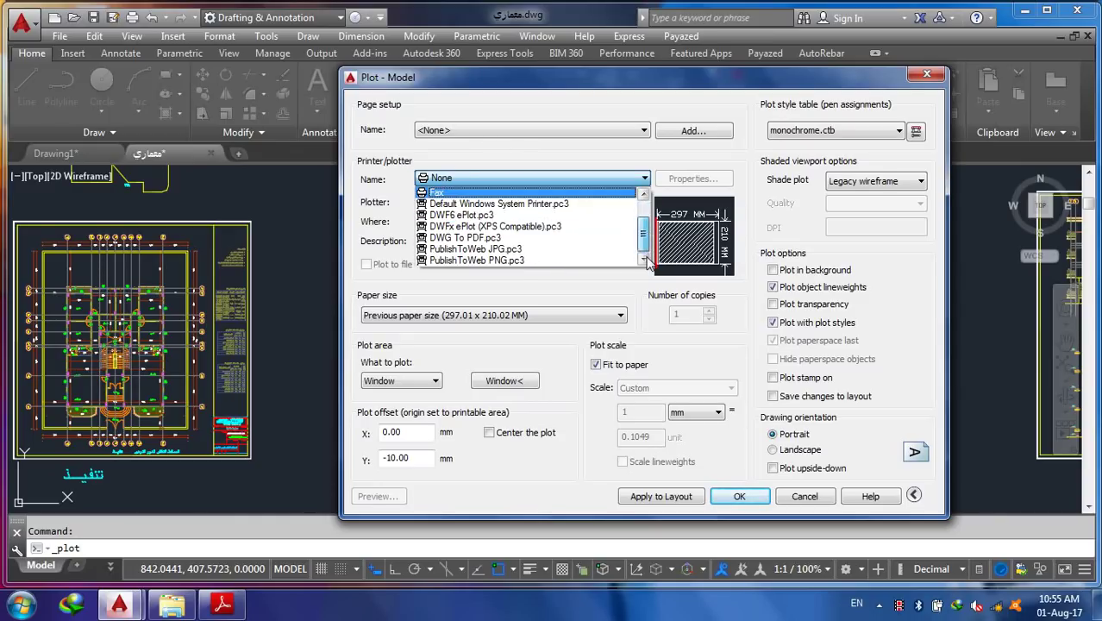
{"action": "left_click", "coordinate": [522, 238]}
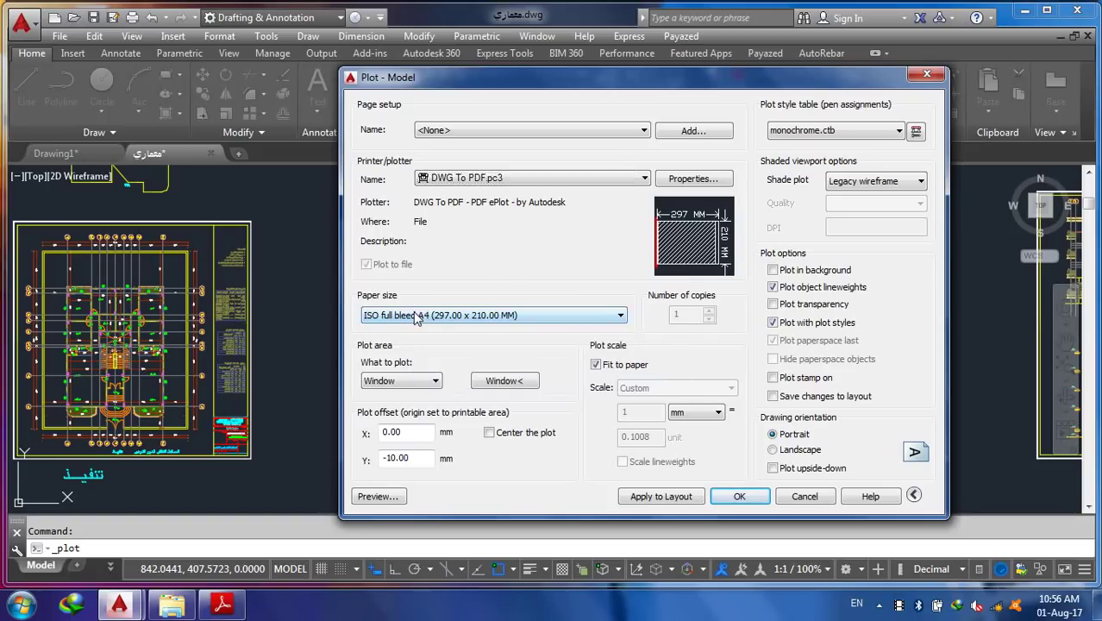
Set the plot's paper size to ISO full bleed A1 (841.00 x 594.00 MM)
{"action": "left_click", "coordinate": [417, 318]}
{"action": "left_click_drag", "start_coordinate": [630, 91], "coordinate": [627, 24]}
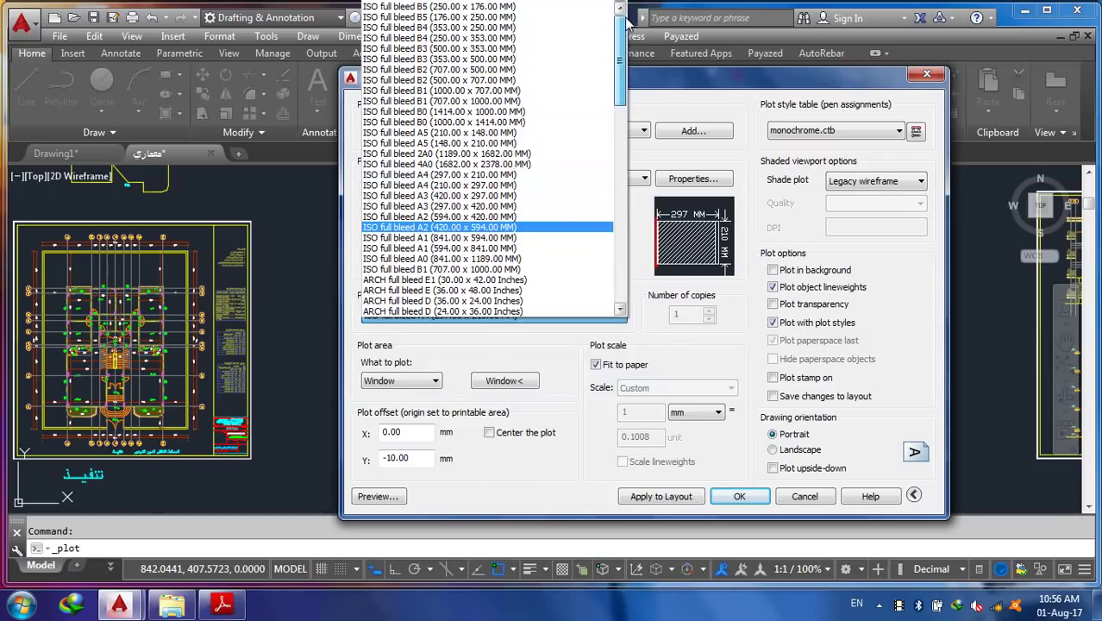
{"action": "left_click", "coordinate": [496, 239]}
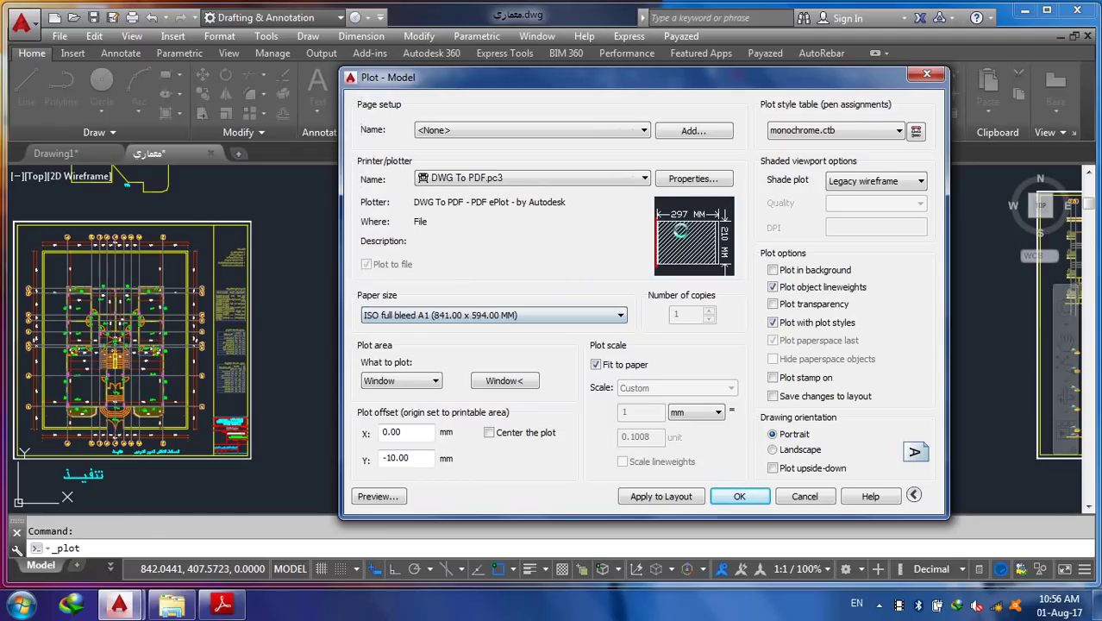
{"action": "mouse_move", "coordinate": [714, 255]}
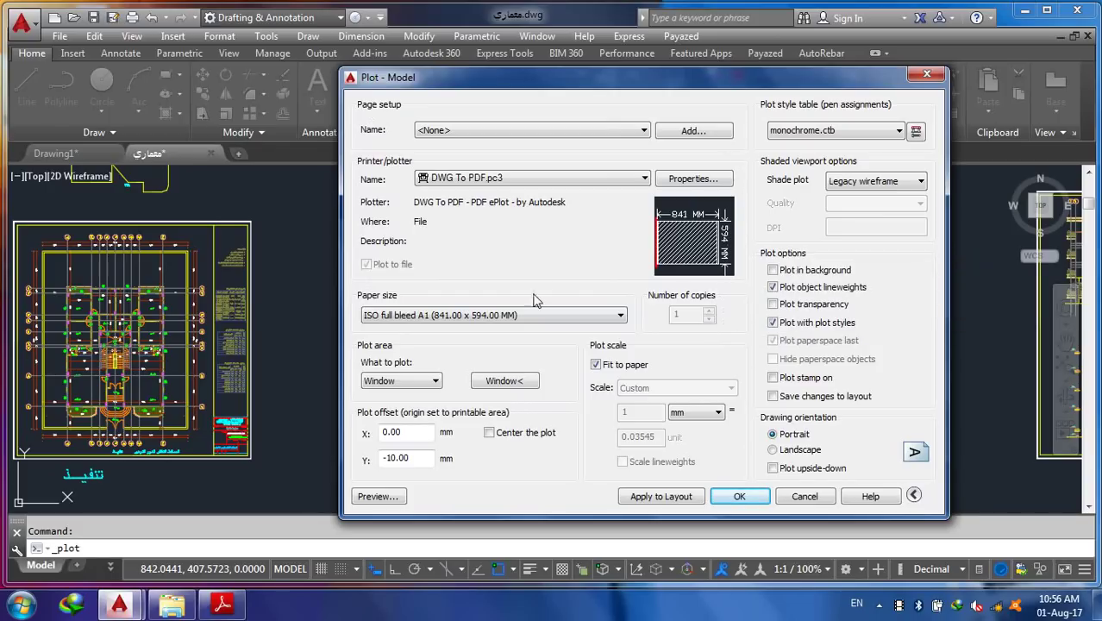
Set the plot's paper size to ISO full bleed A1 (594.00 x 841.00 MM)
{"action": "left_click", "coordinate": [515, 321]}
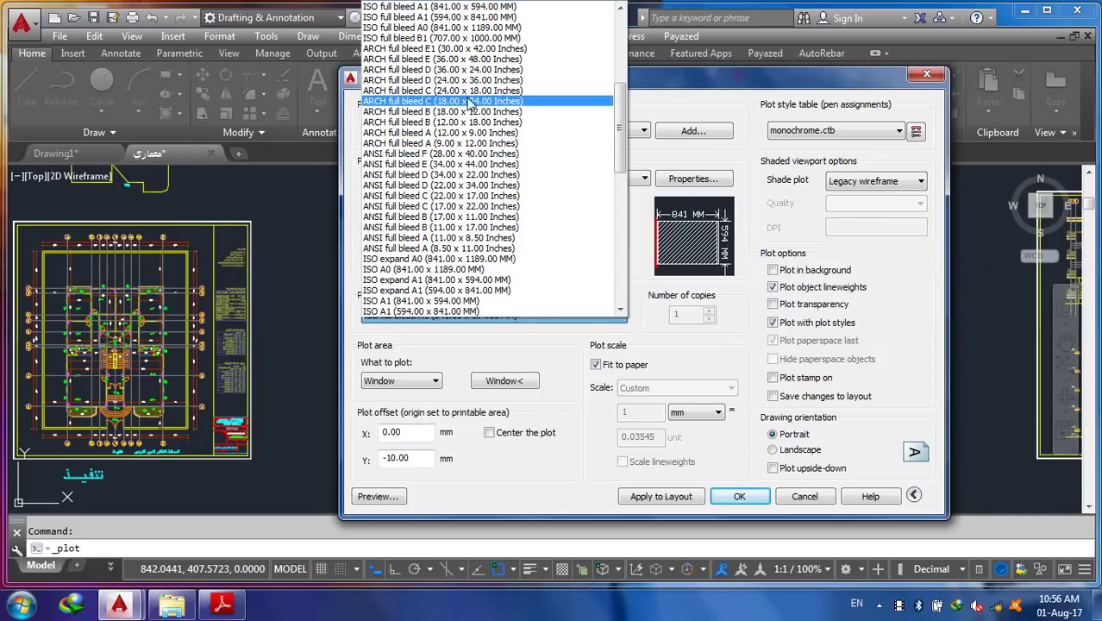
{"action": "left_click", "coordinate": [448, 17]}
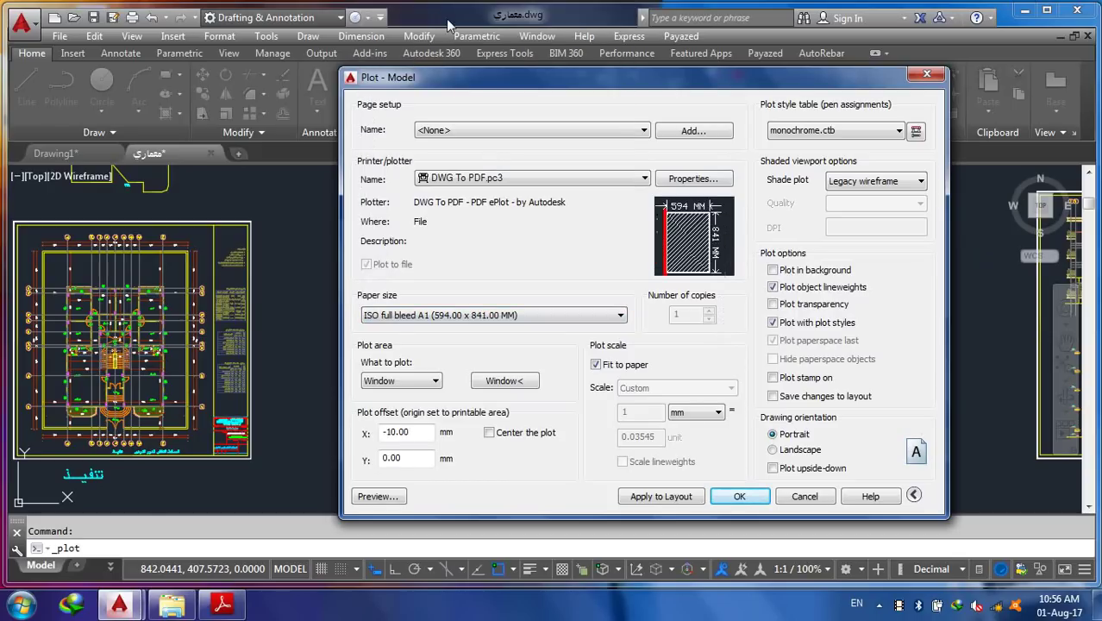
{"action": "mouse_move", "coordinate": [723, 250]}
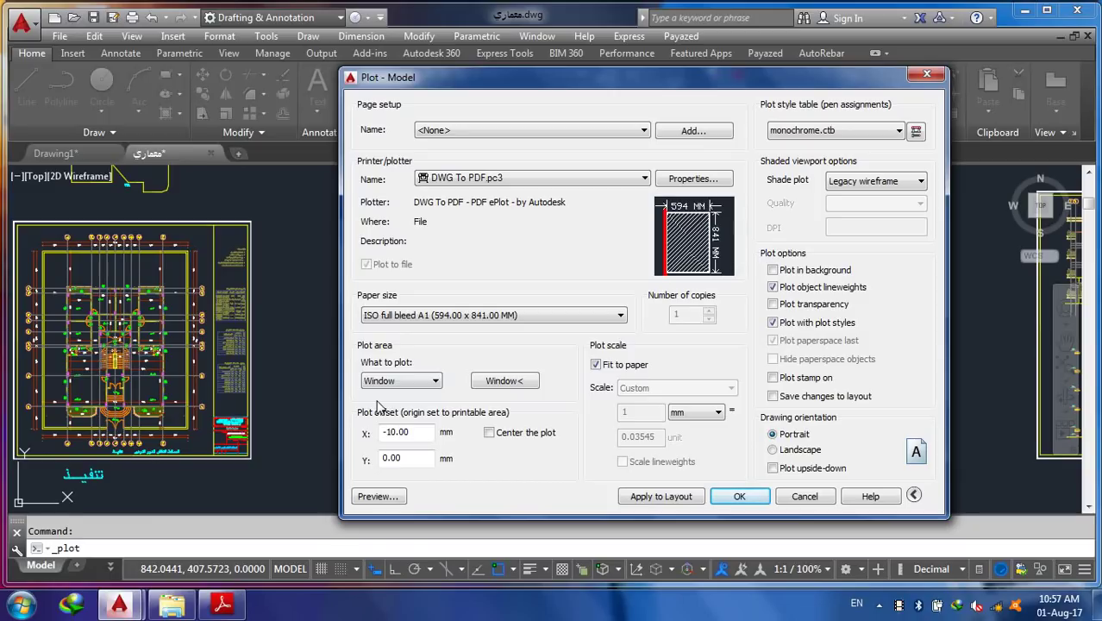
Define the plot window around the outer frame of the floor plan sheet with the blue pool and center the plot
{"action": "left_click", "coordinate": [517, 382]}
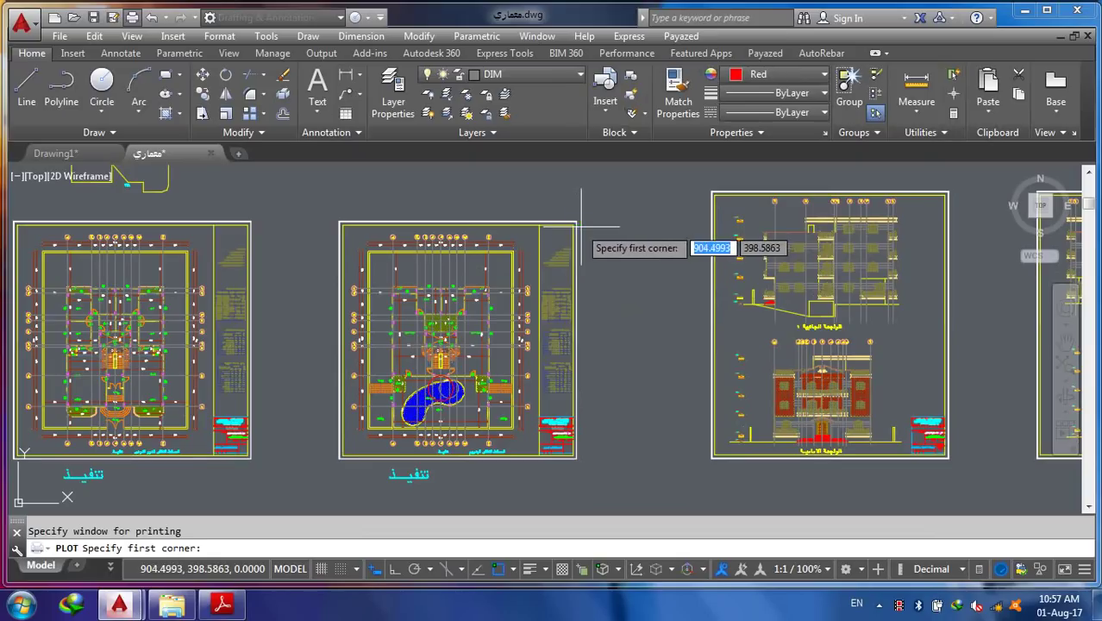
{"action": "left_click", "coordinate": [574, 221]}
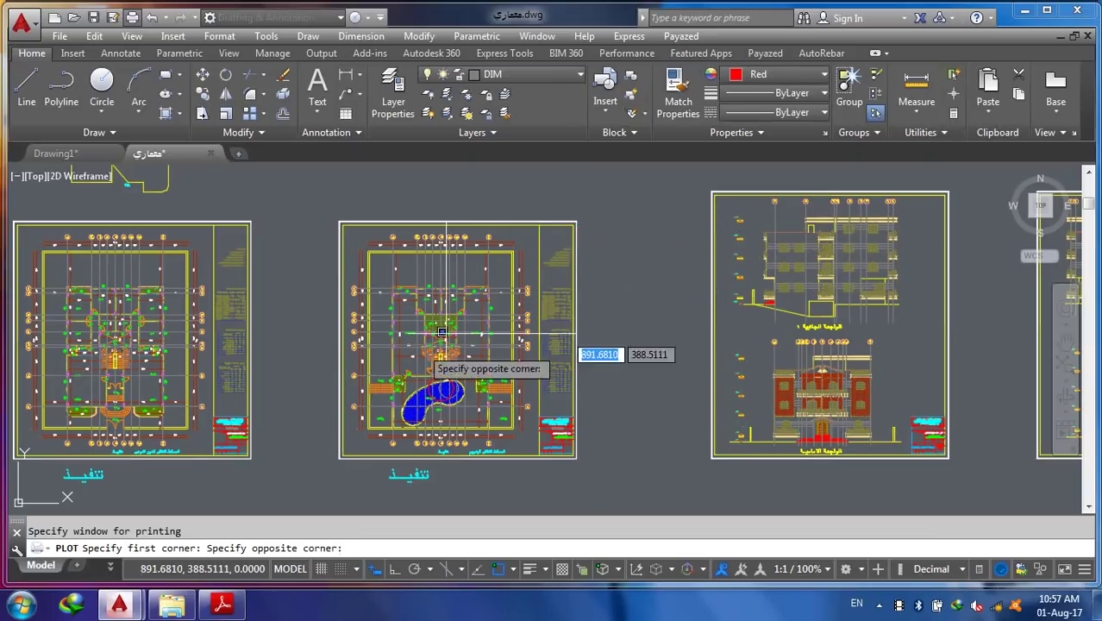
{"action": "left_click", "coordinate": [340, 458]}
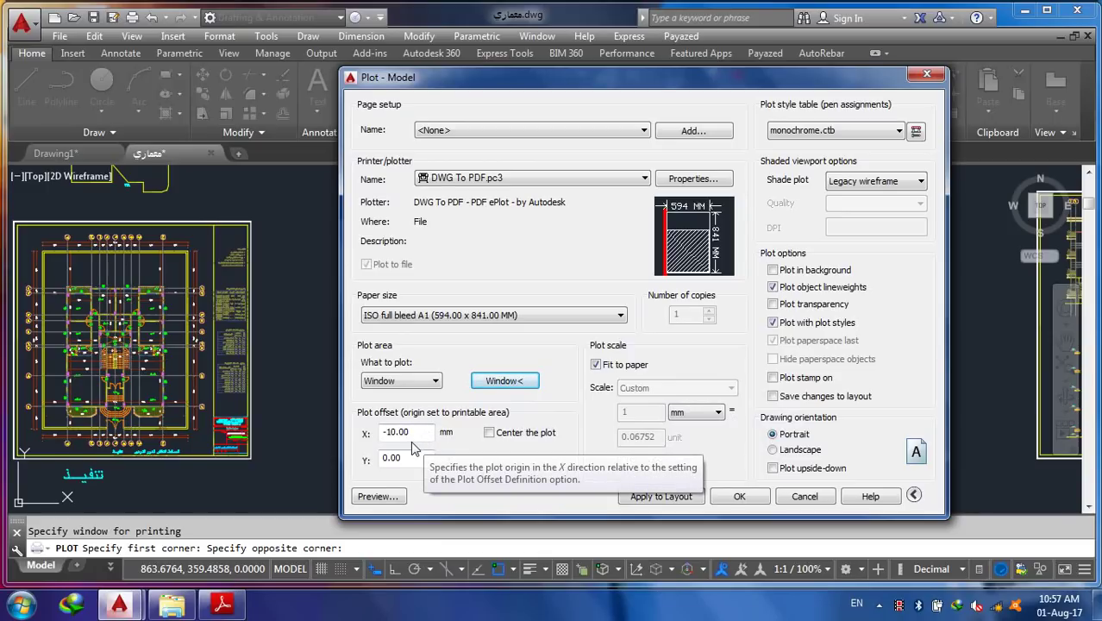
{"action": "left_click", "coordinate": [489, 433]}
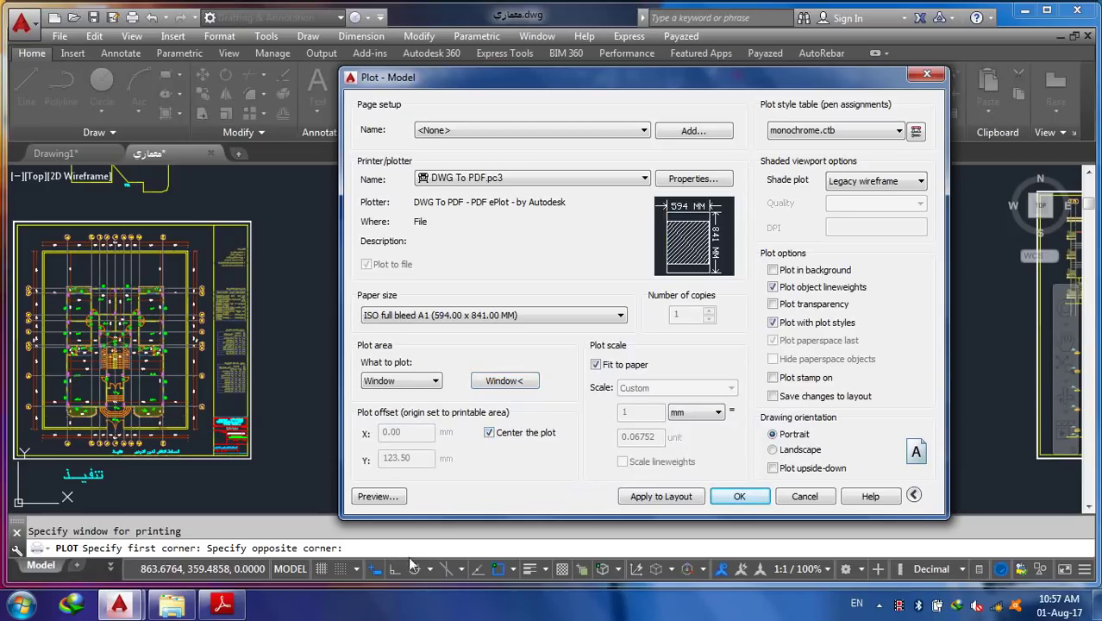
Choose monochrome.ctb as the plot style table and assign it to all layouts
{"action": "left_click", "coordinate": [850, 131]}
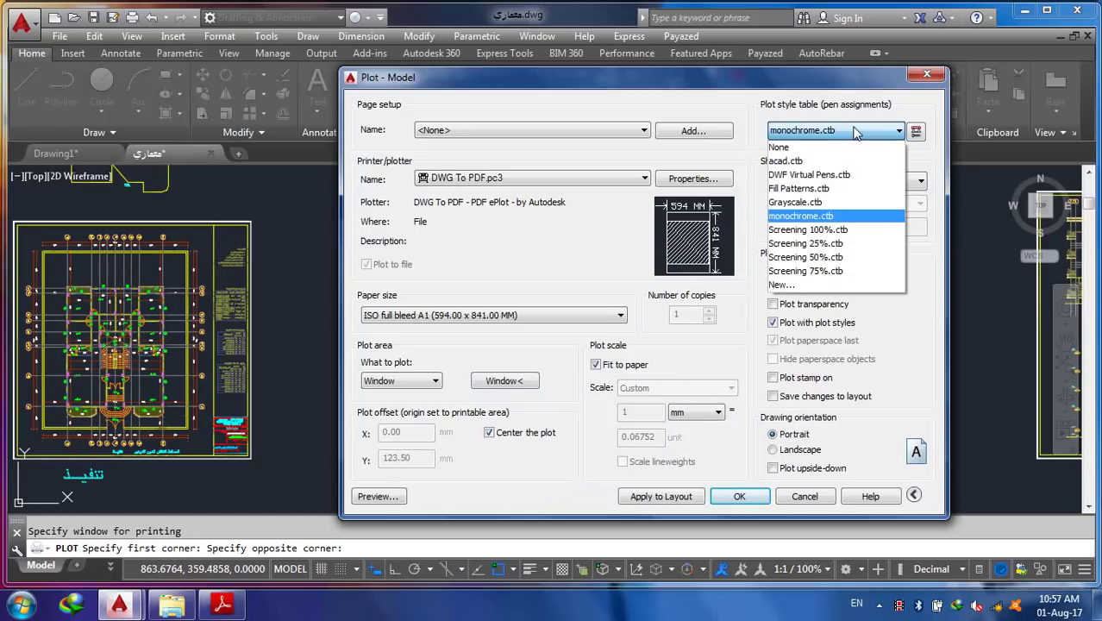
{"action": "left_click", "coordinate": [835, 131]}
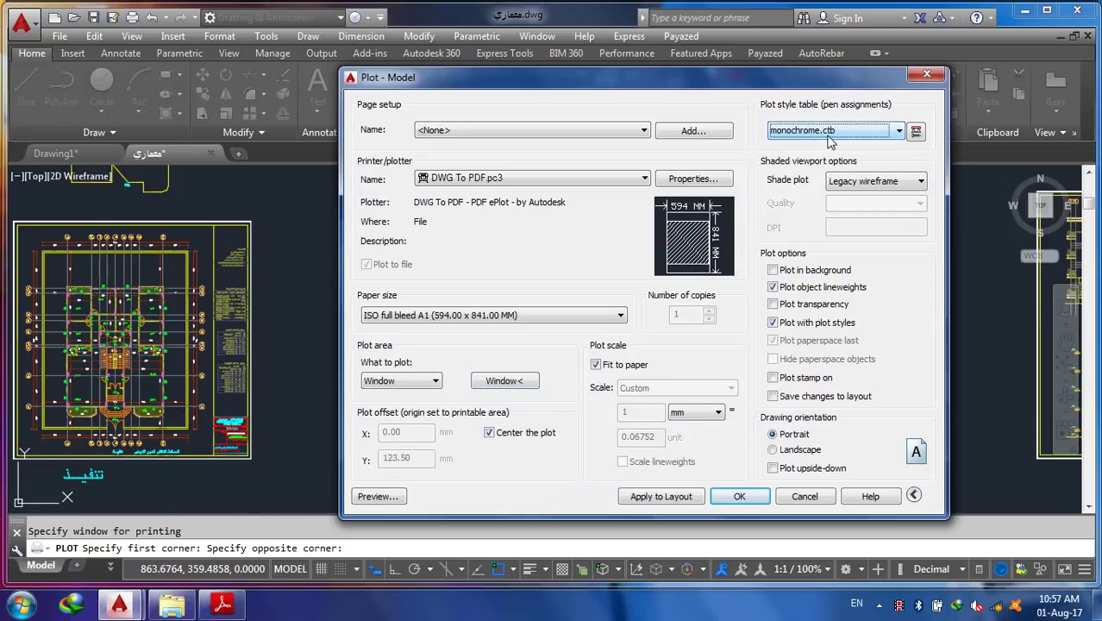
{"action": "left_click", "coordinate": [854, 130]}
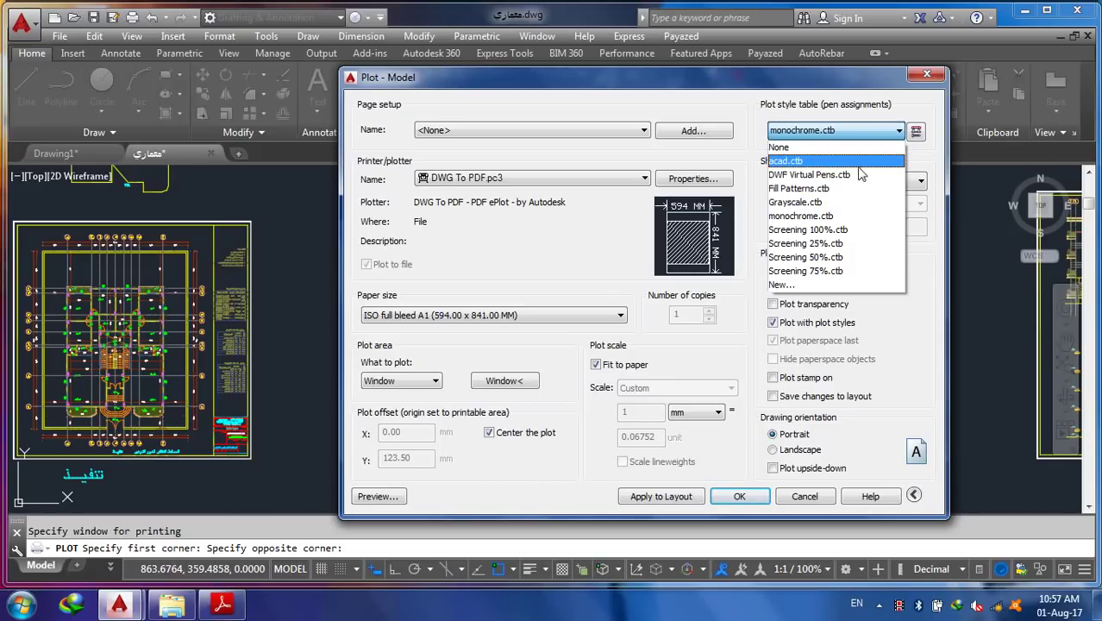
{"action": "left_click", "coordinate": [854, 216]}
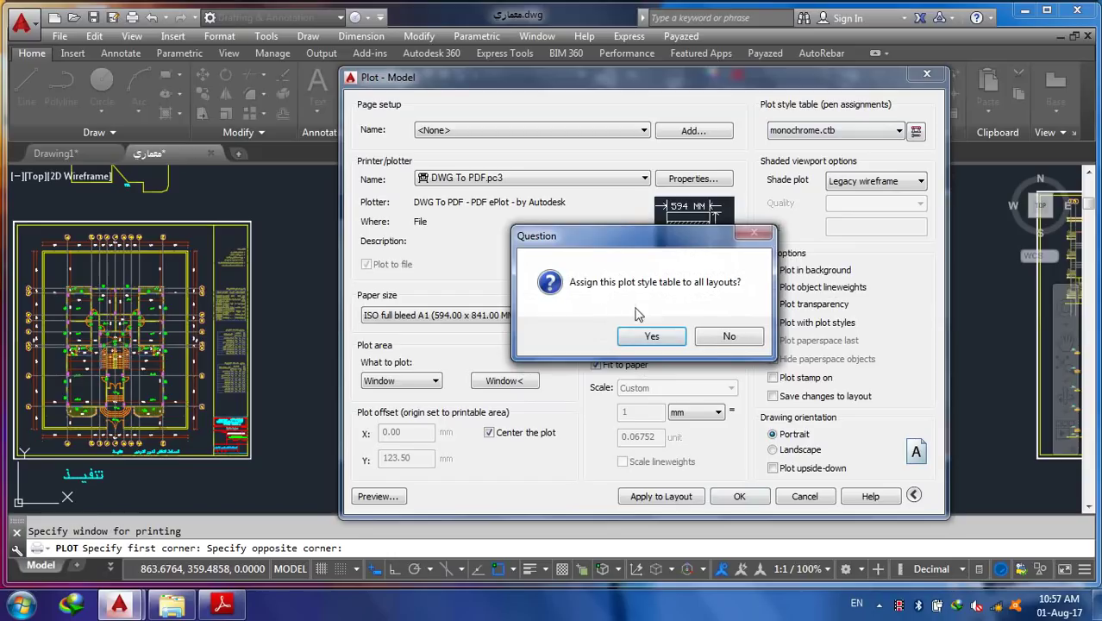
{"action": "left_click", "coordinate": [664, 338]}
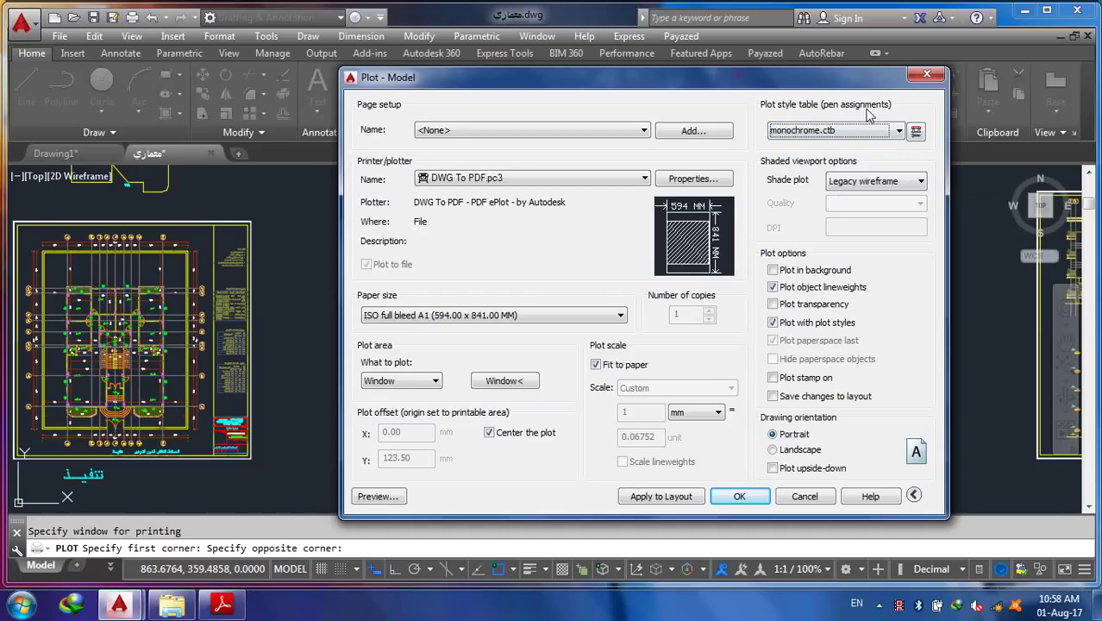
Open monochrome.ctb for editing, select all color plot styles and review the available lineweights
{"action": "left_click", "coordinate": [916, 132]}
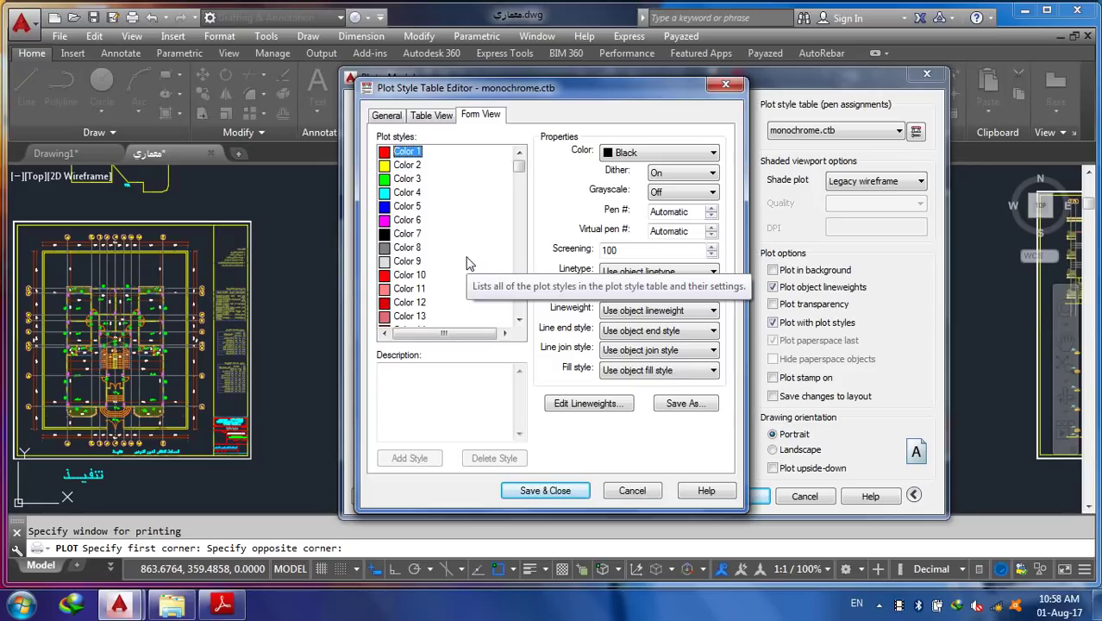
{"action": "key", "text": "shift+End"}
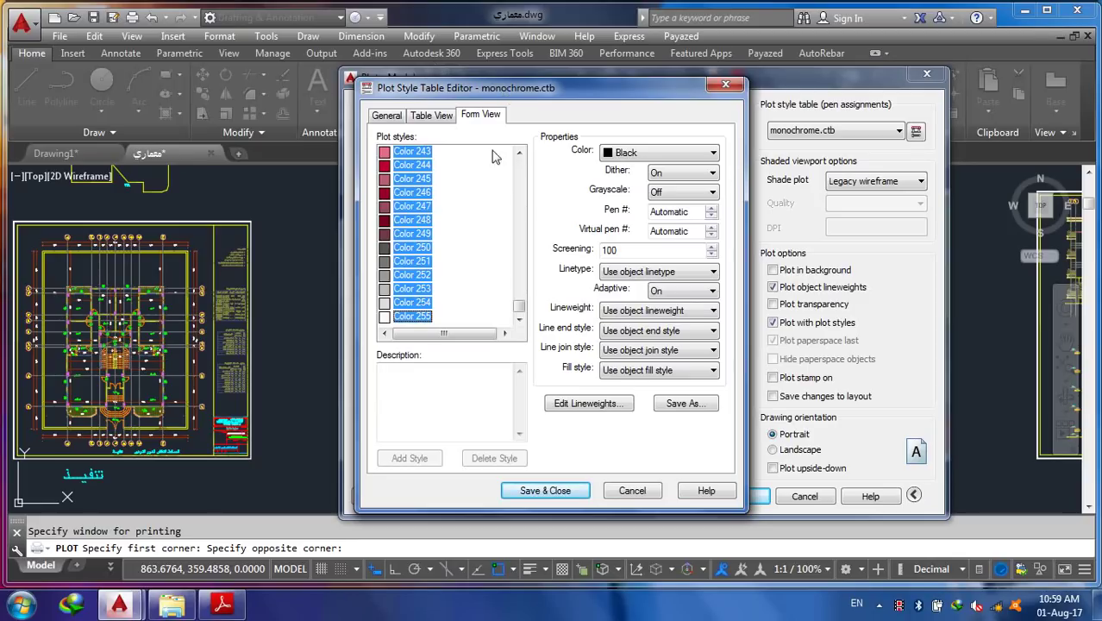
{"action": "left_click", "coordinate": [590, 403]}
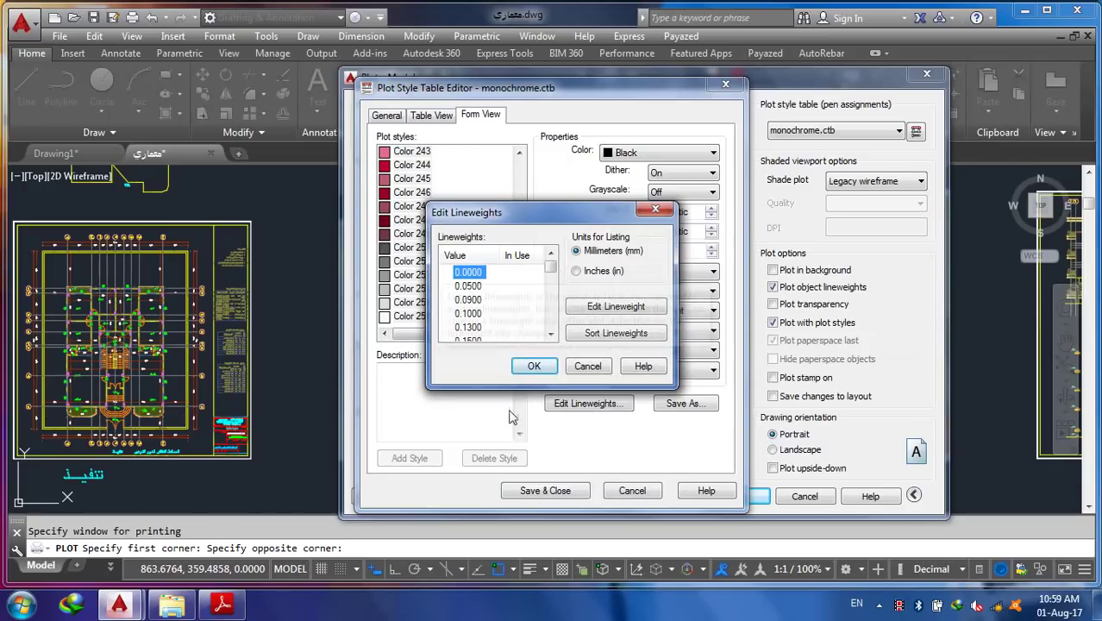
{"action": "left_click", "coordinate": [533, 367]}
{"action": "left_click_drag", "start_coordinate": [519, 308], "coordinate": [521, 152]}
Switch to Adobe Reader and examine the structural pen assignment table on page 88 of the Autocad PDF
{"action": "left_click", "coordinate": [222, 604]}
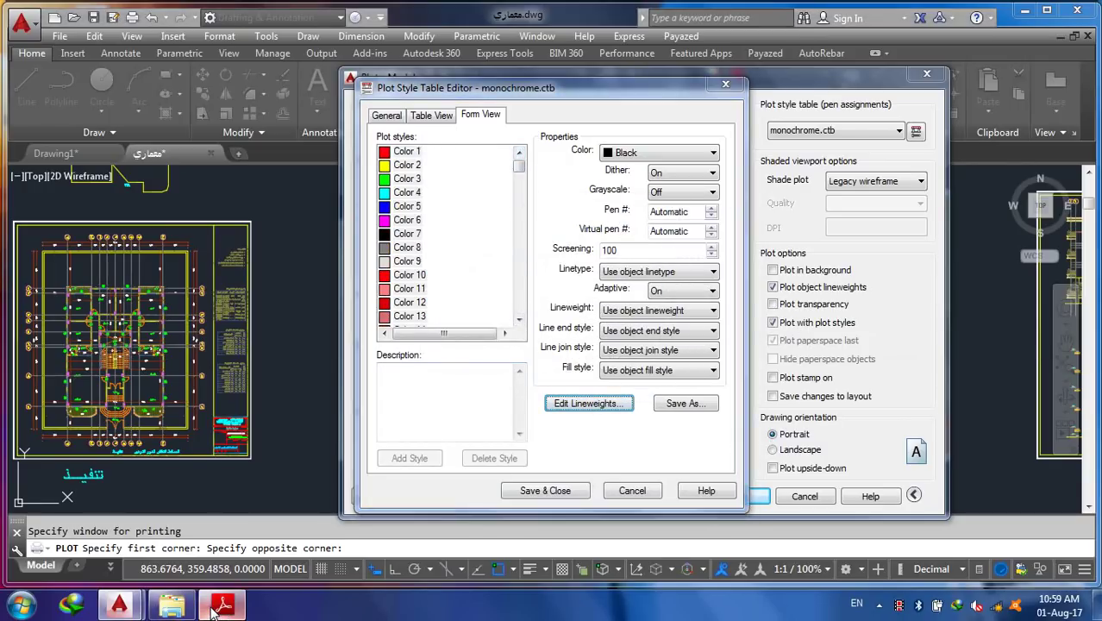
{"action": "scroll", "coordinate": [422, 172], "scroll_direction": "down", "scroll_amount": 3}
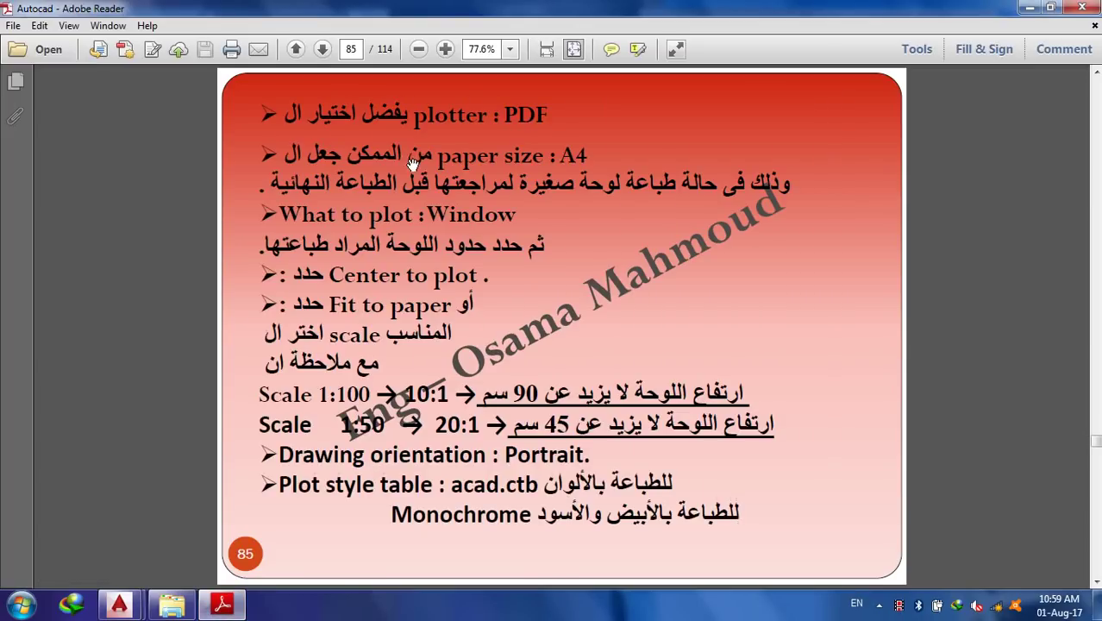
{"action": "scroll", "coordinate": [428, 183], "scroll_direction": "down", "scroll_amount": 1}
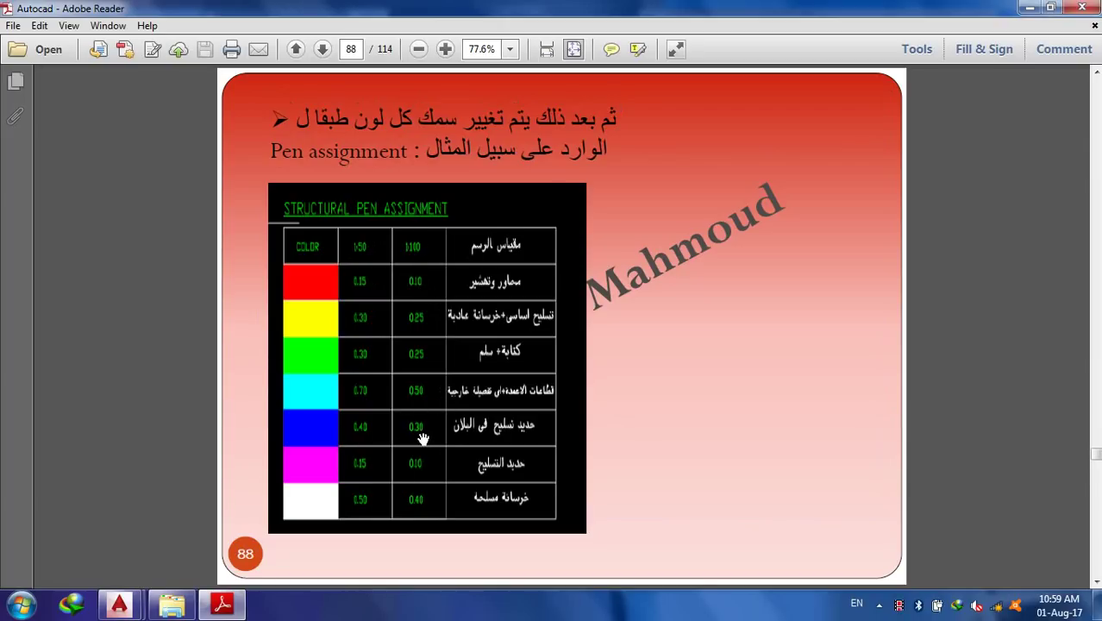
{"action": "left_click", "coordinate": [1028, 9]}
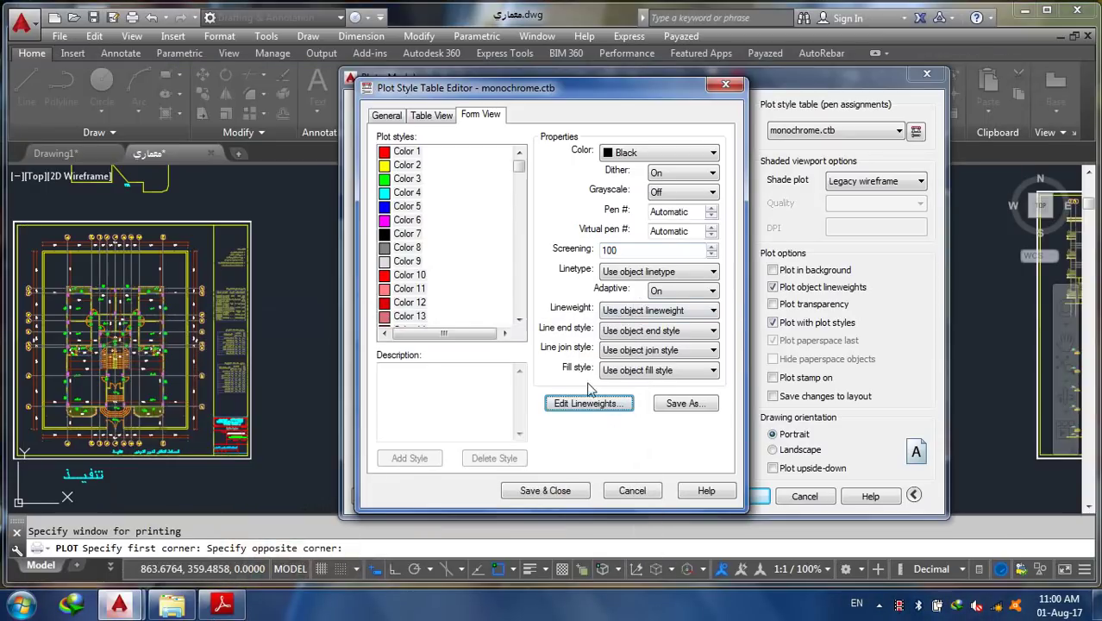
Check the lineweight list for the plot styles once more, then save and close monochrome.ctb
{"action": "left_click", "coordinate": [407, 178]}
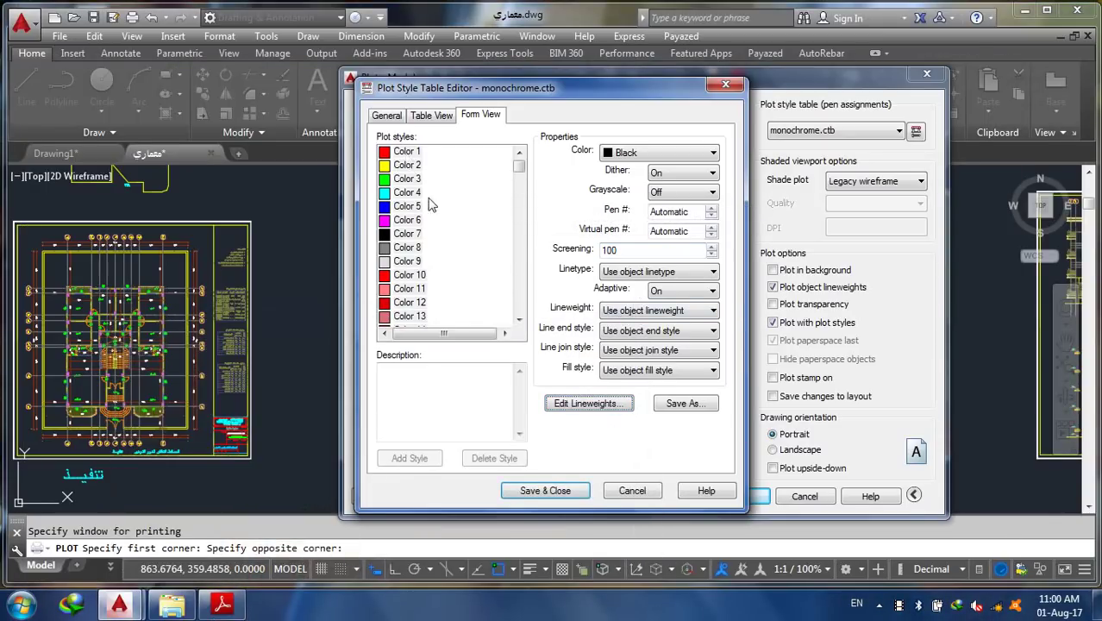
{"action": "left_click", "coordinate": [569, 405]}
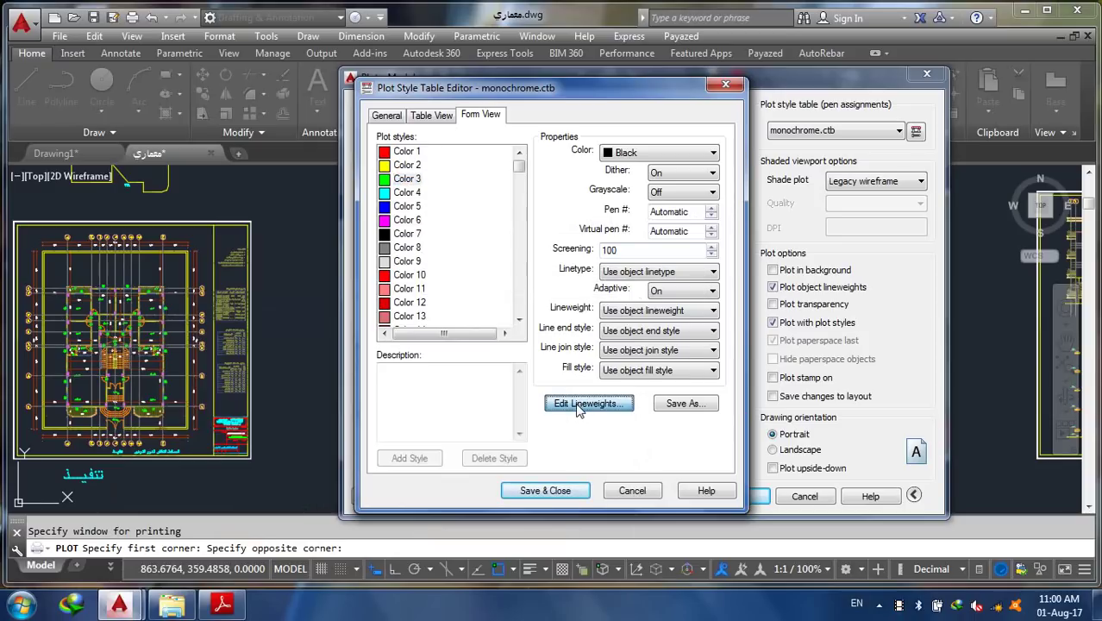
{"action": "left_click", "coordinate": [535, 366]}
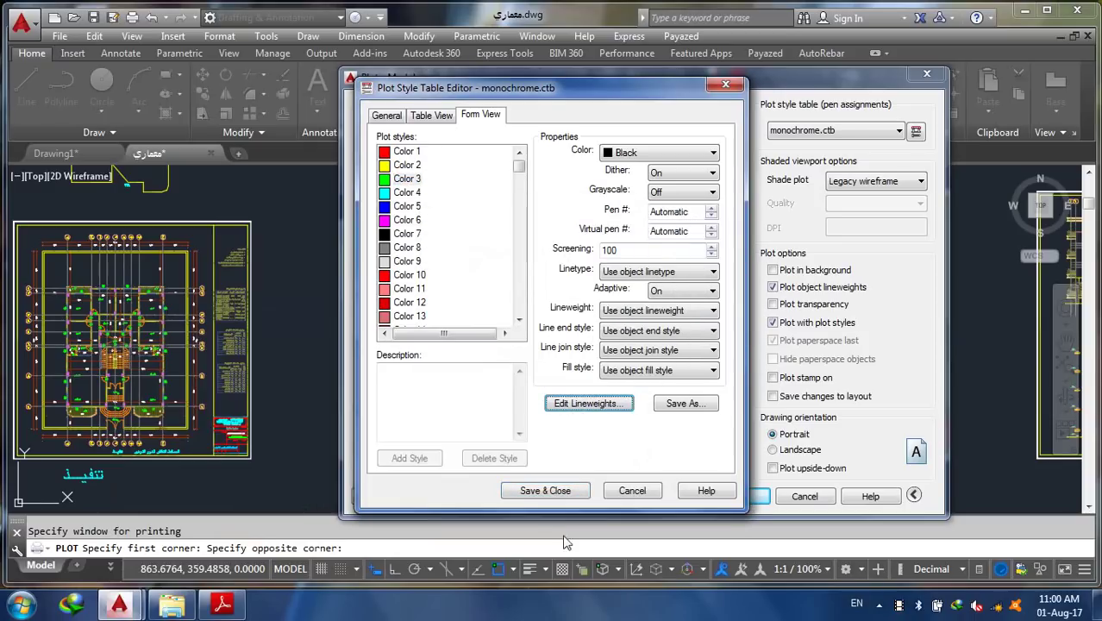
{"action": "left_click", "coordinate": [552, 491]}
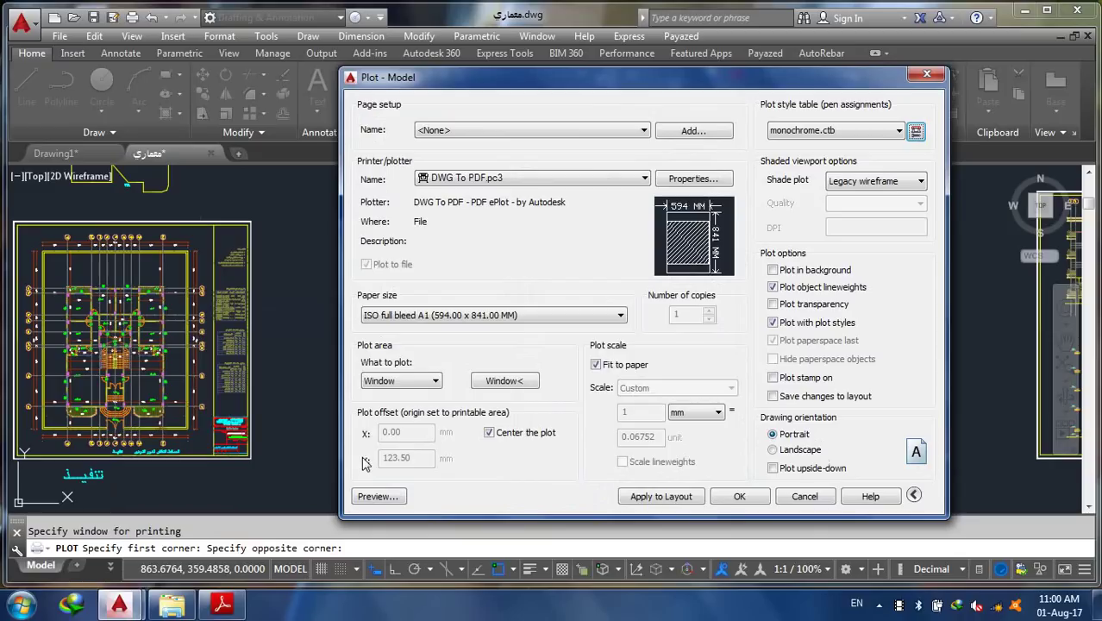
Preview the plot and inspect the floor plan's stair and kitchen area up close
{"action": "left_click", "coordinate": [388, 496]}
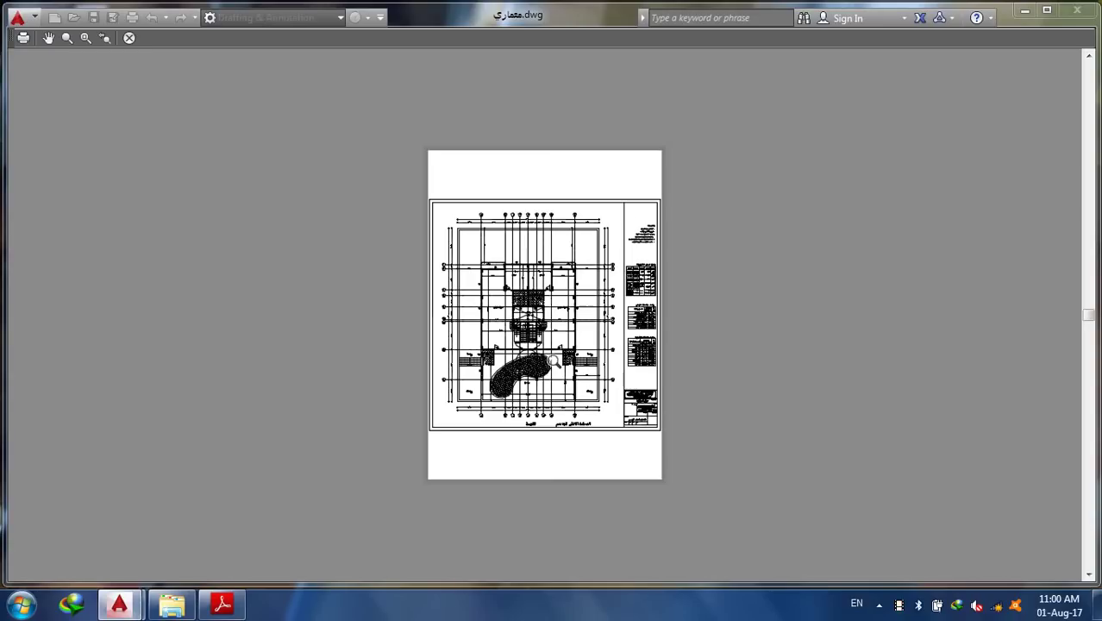
{"action": "scroll", "coordinate": [502, 324], "scroll_direction": "up", "scroll_amount": 3}
{"action": "scroll", "coordinate": [578, 313], "scroll_direction": "up", "scroll_amount": 5}
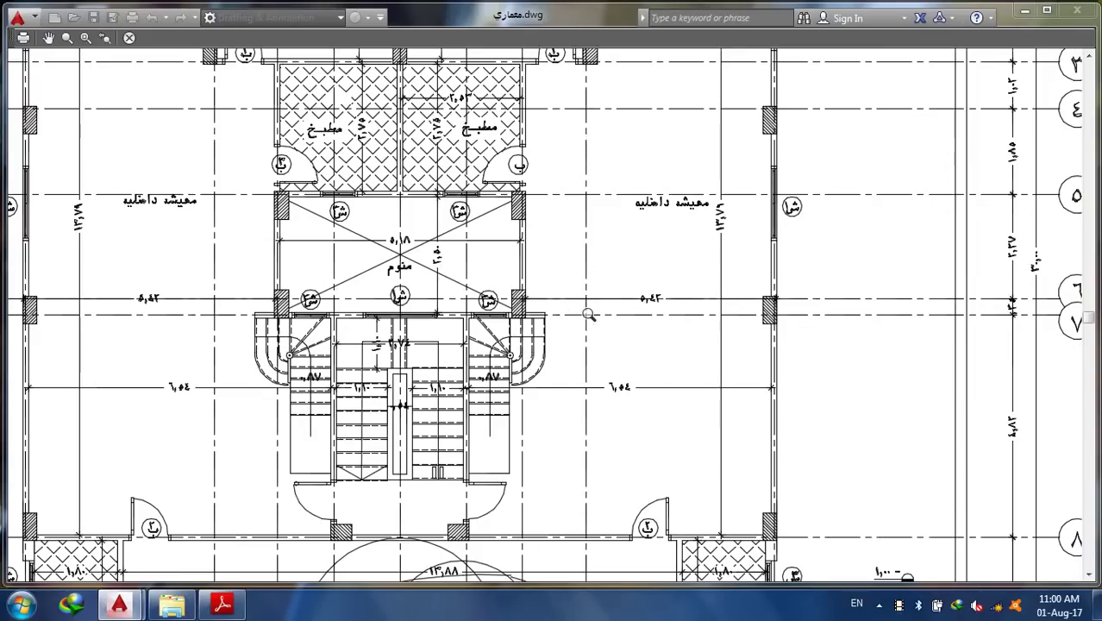
{"action": "scroll", "coordinate": [785, 359], "scroll_direction": "down", "scroll_amount": 6}
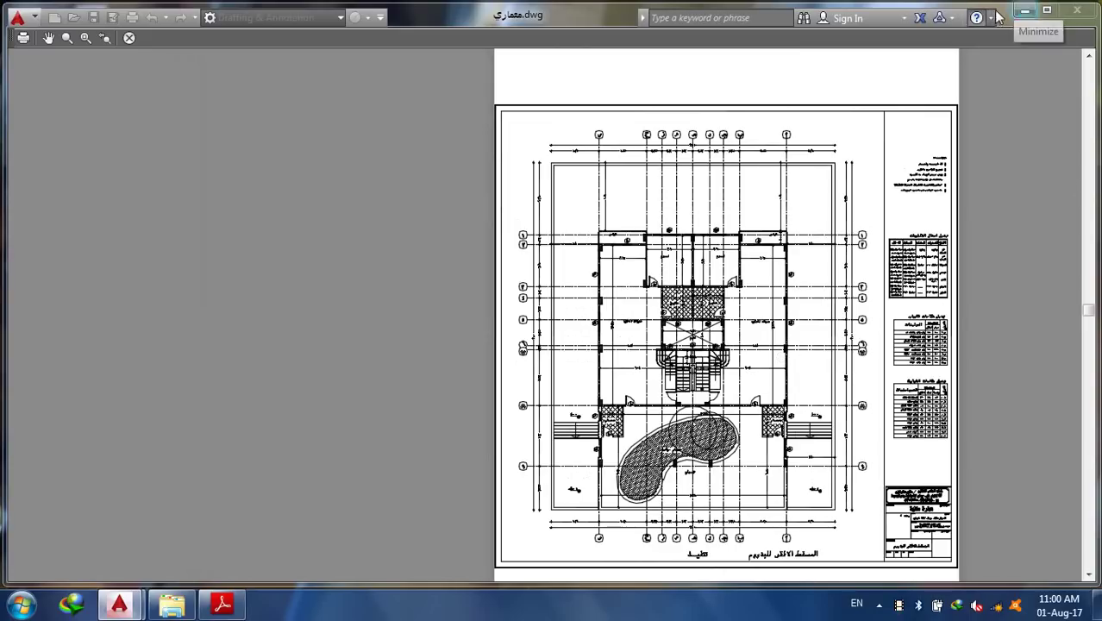
Review pages 88 to 92 of the Autocad PDF in Adobe Reader, then return to AutoCAD and close the plot preview
{"action": "left_click", "coordinate": [222, 604]}
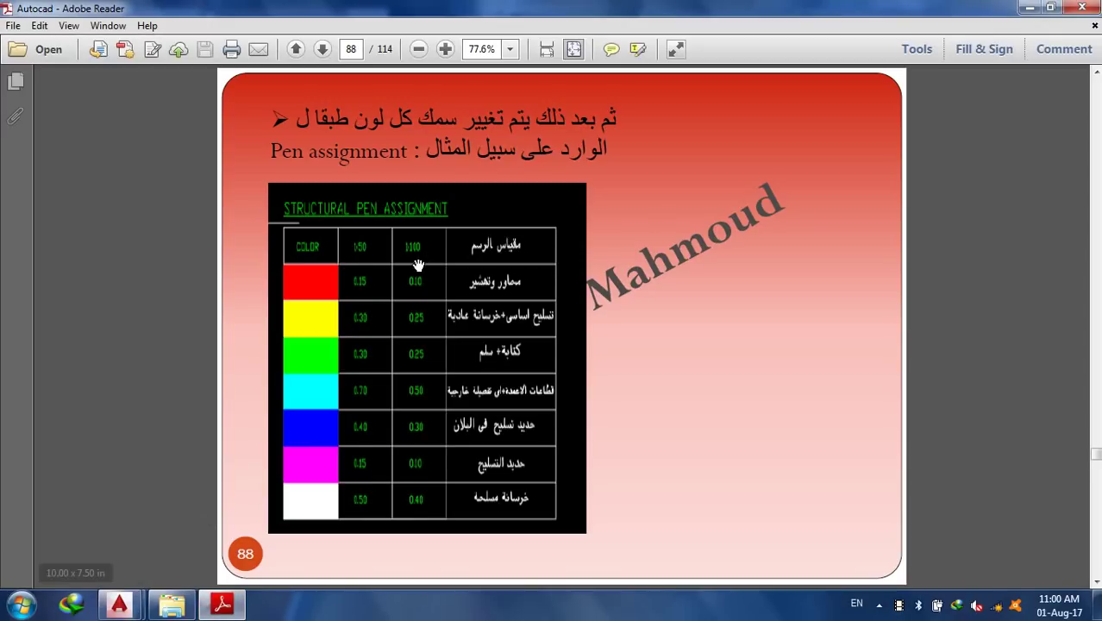
{"action": "scroll", "coordinate": [417, 265], "scroll_direction": "down", "scroll_amount": 3}
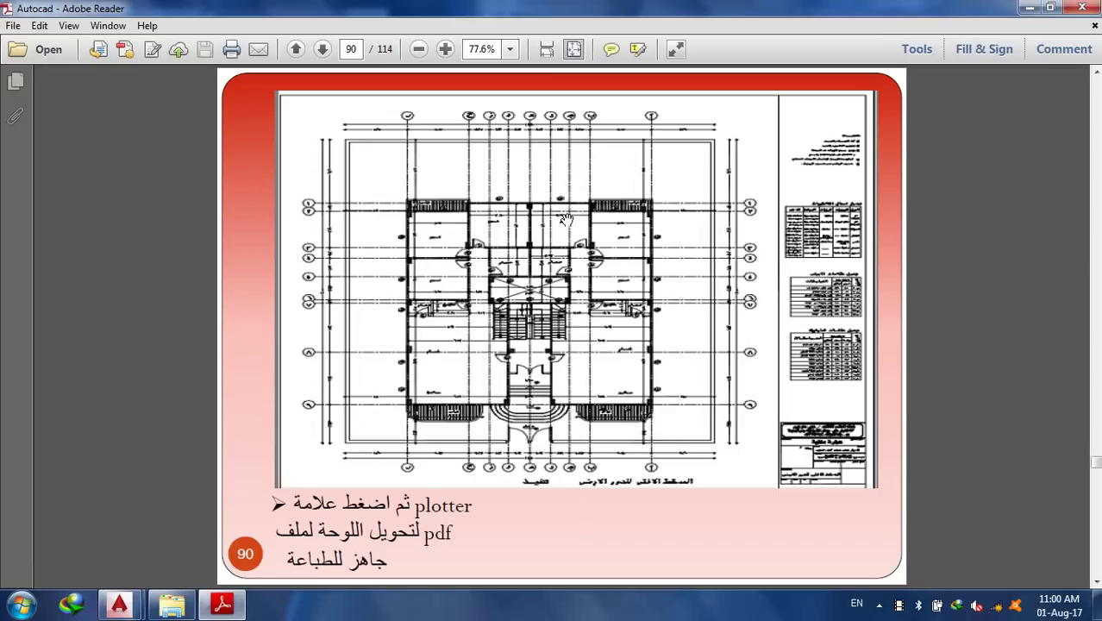
{"action": "scroll", "coordinate": [519, 295], "scroll_direction": "down", "scroll_amount": 1}
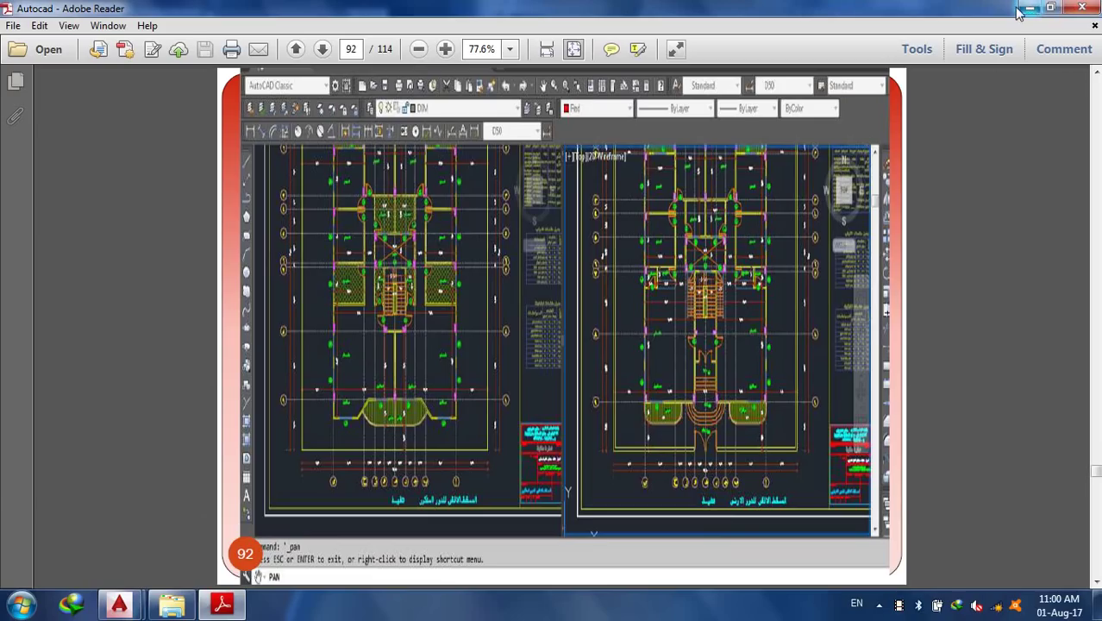
{"action": "left_click", "coordinate": [1028, 8]}
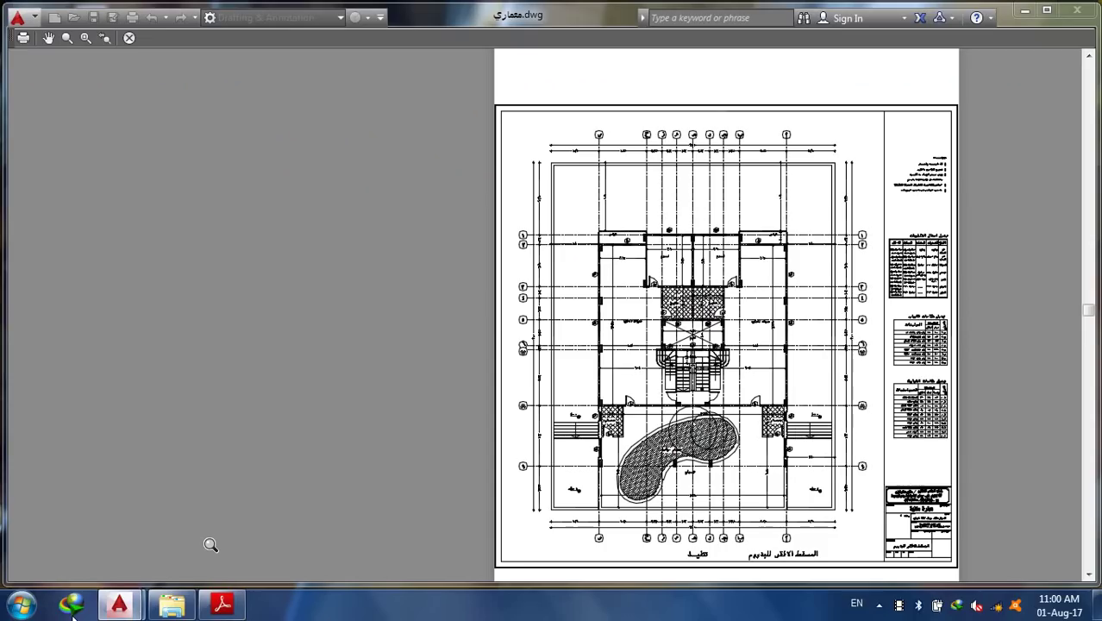
{"action": "left_click", "coordinate": [129, 38]}
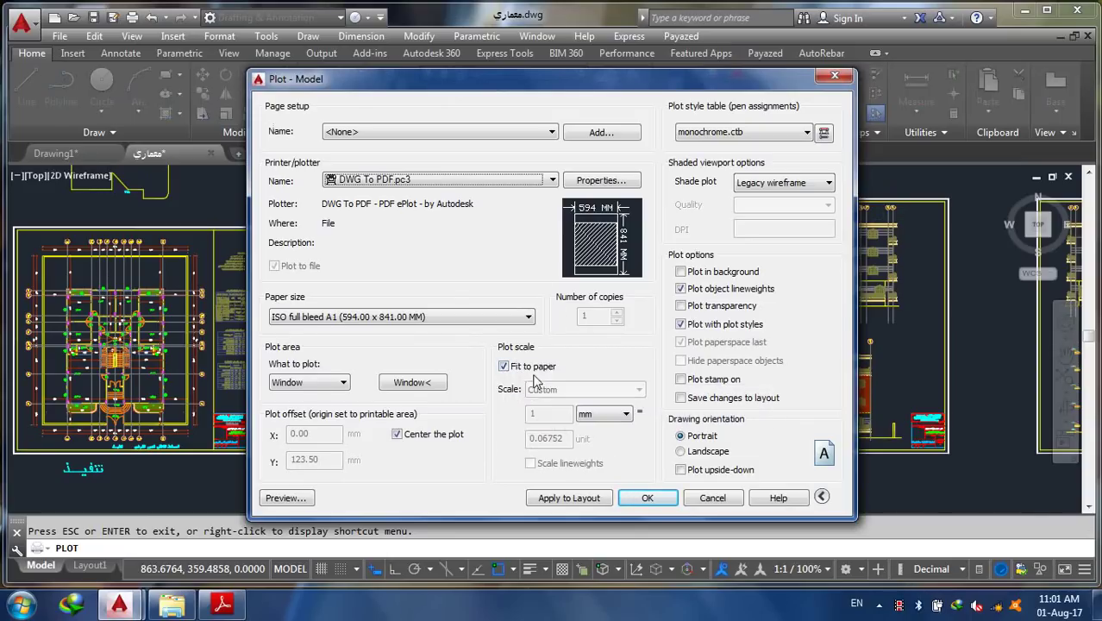
Turn off Fit to paper and set a custom plot scale of 10 mm to 1 unit
{"action": "left_click", "coordinate": [503, 367]}
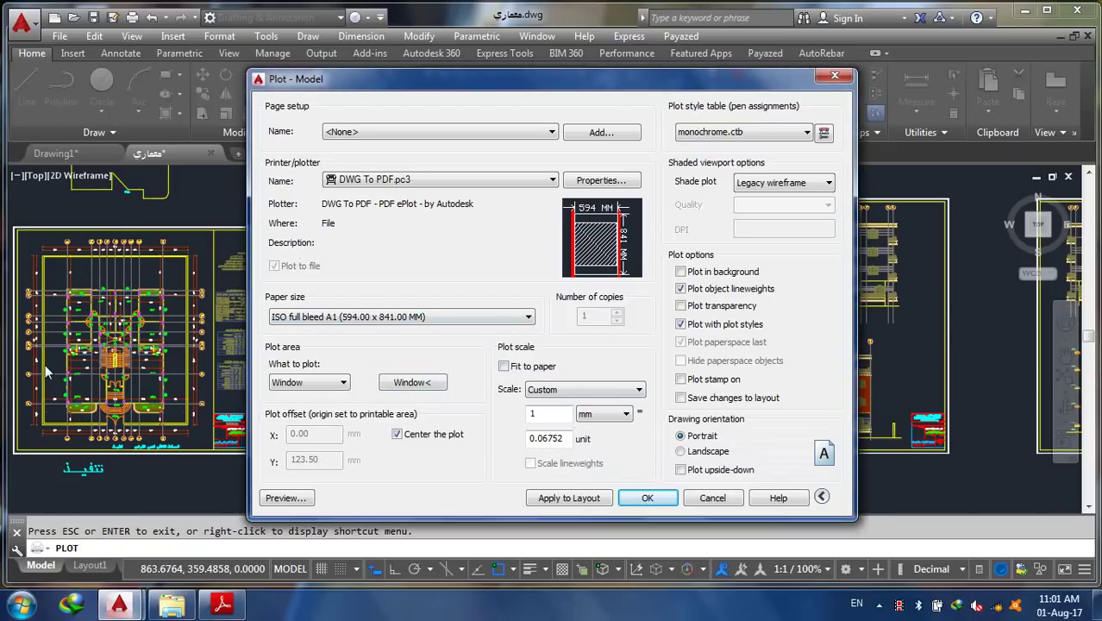
{"action": "left_click", "coordinate": [221, 604]}
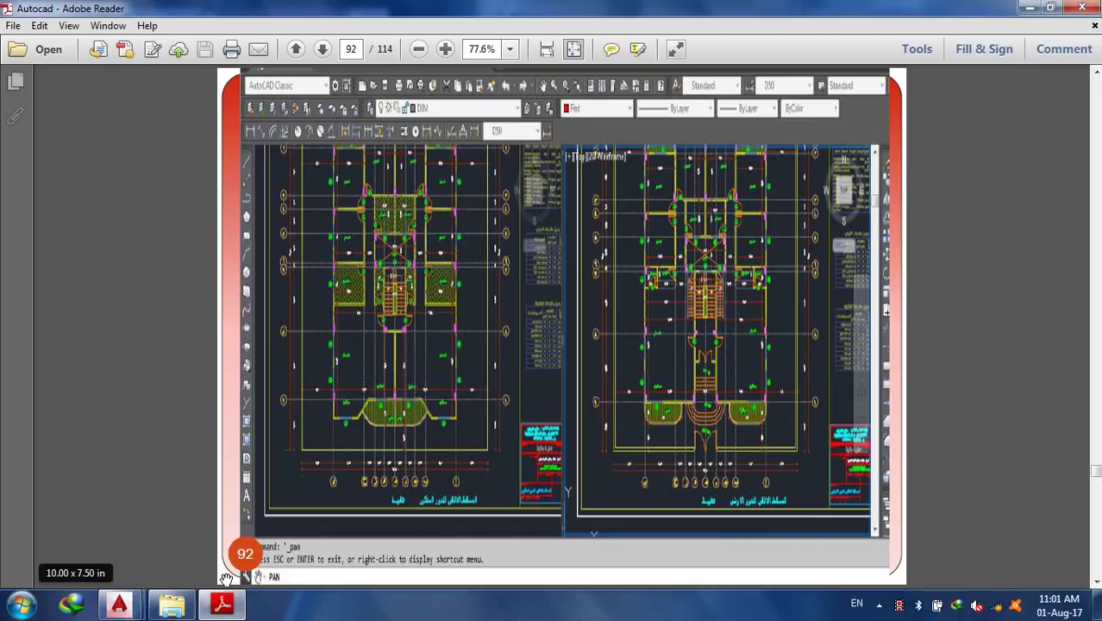
{"action": "mouse_move", "coordinate": [227, 601]}
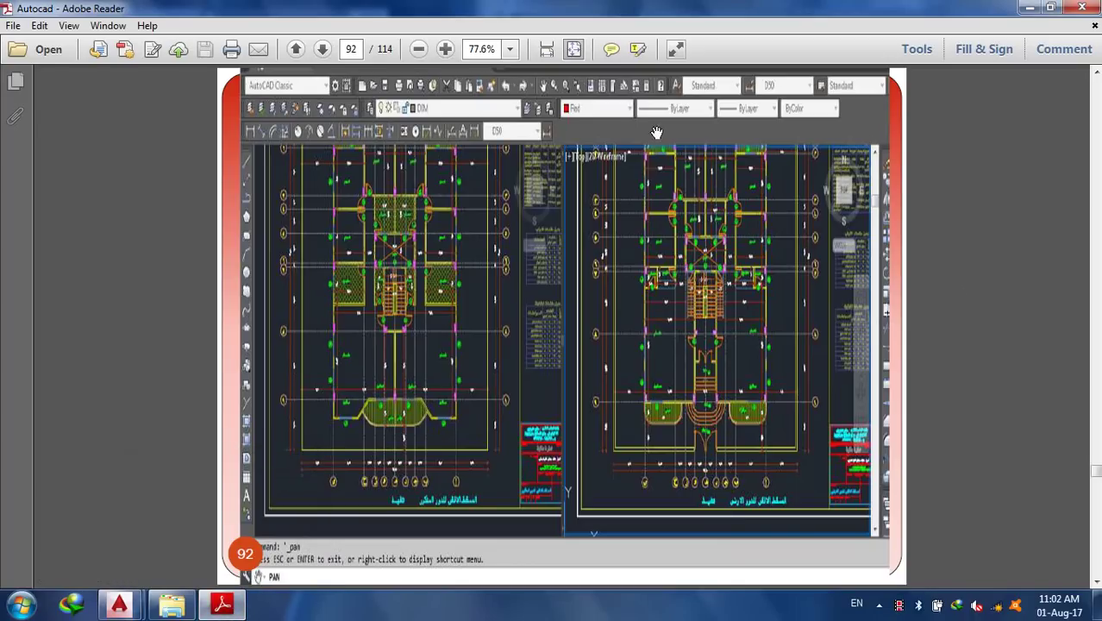
{"action": "left_click", "coordinate": [1030, 8]}
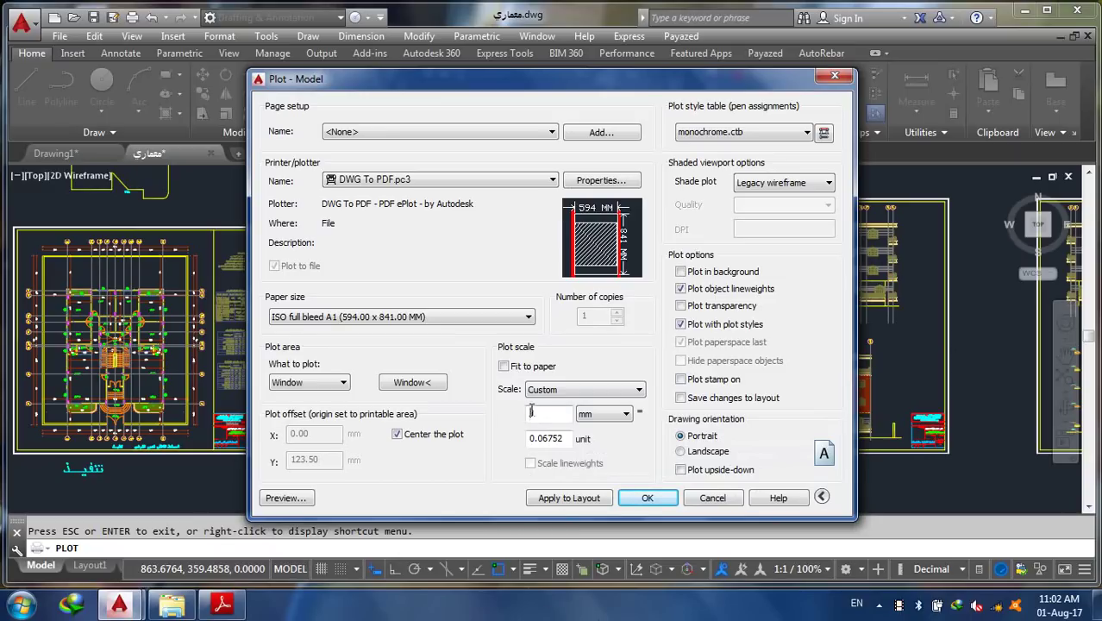
{"action": "type", "text": "0"}
{"action": "key", "text": "Tab"}
{"action": "type", "text": "0"}
{"action": "key", "text": "BackSpace"}
{"action": "type", "text": "1"}
{"action": "left_click", "coordinate": [554, 416]}
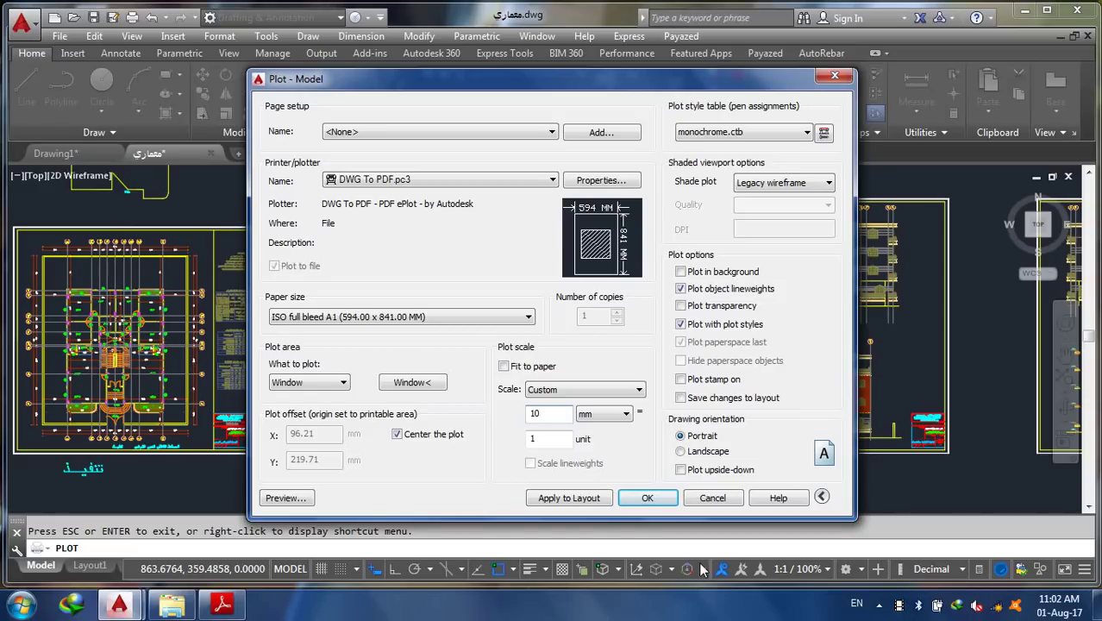
{"action": "key", "text": "Tab"}
Plot the sheet to a PDF file saved as معماري-Model.pdf in My Documents
{"action": "left_click", "coordinate": [654, 501]}
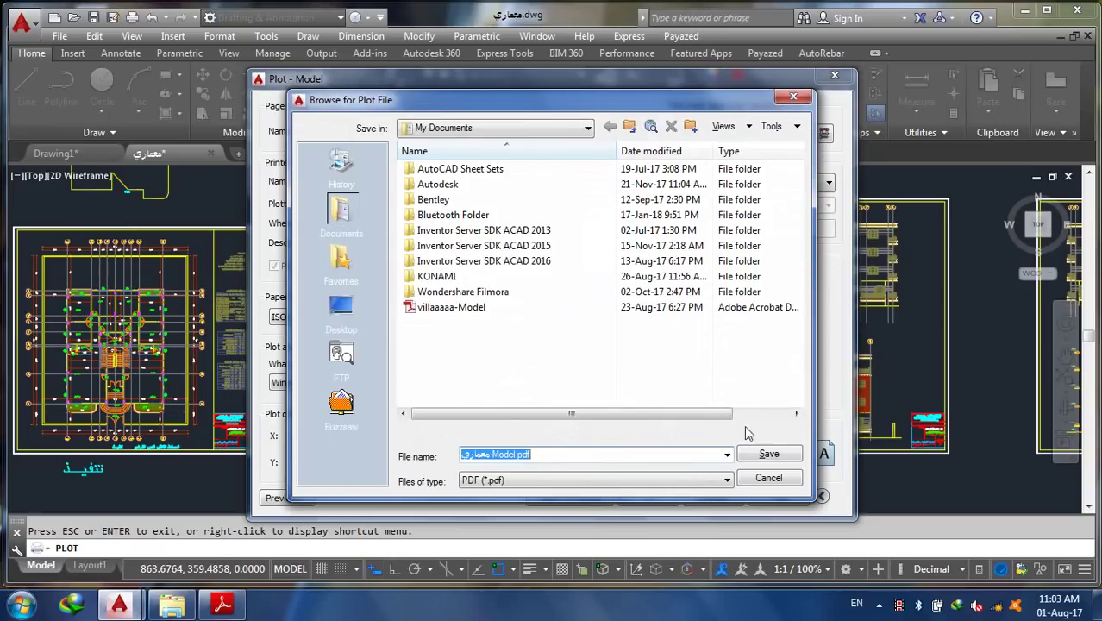
{"action": "left_click", "coordinate": [767, 455]}
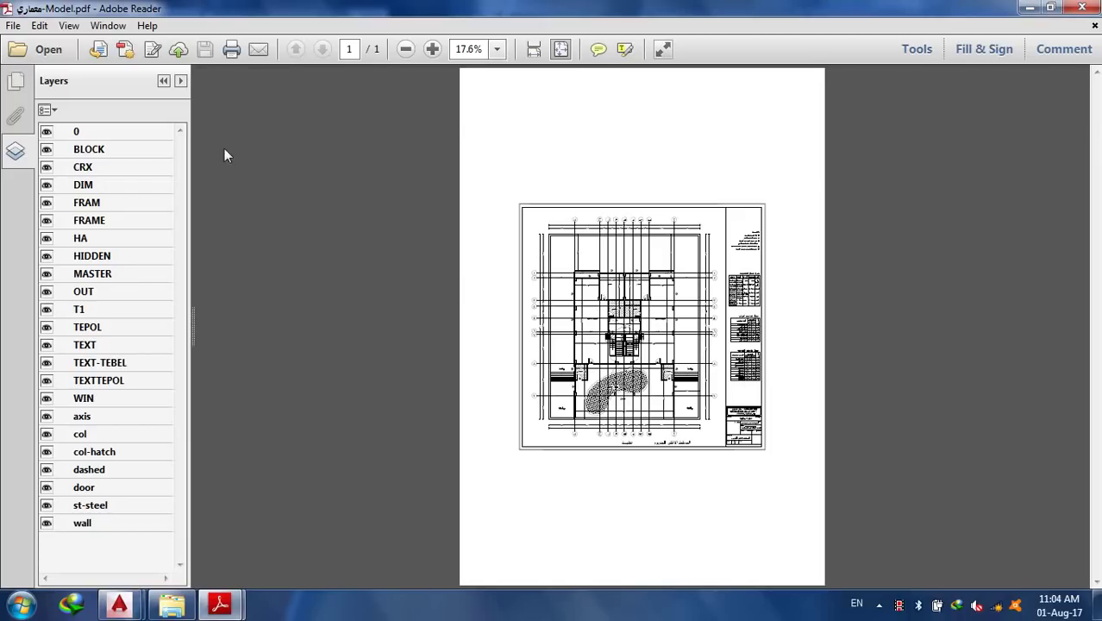
Hide the axis layer in the plotted معماري-Model.pdf to clear the grid lines from the floor plan
{"action": "left_click", "coordinate": [435, 52]}
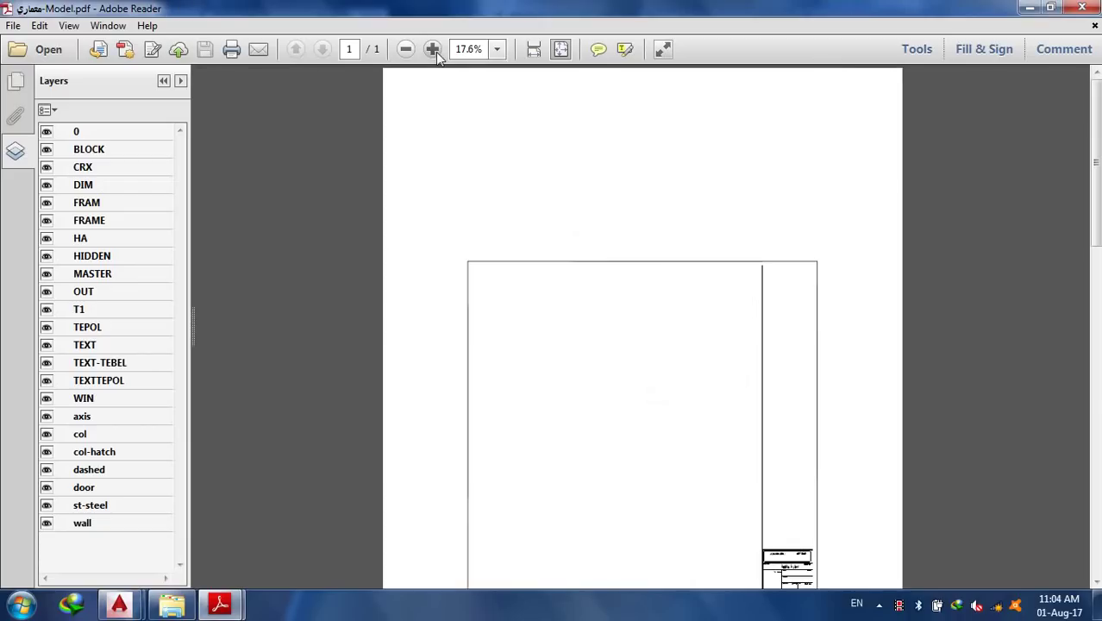
{"action": "left_click", "coordinate": [435, 51]}
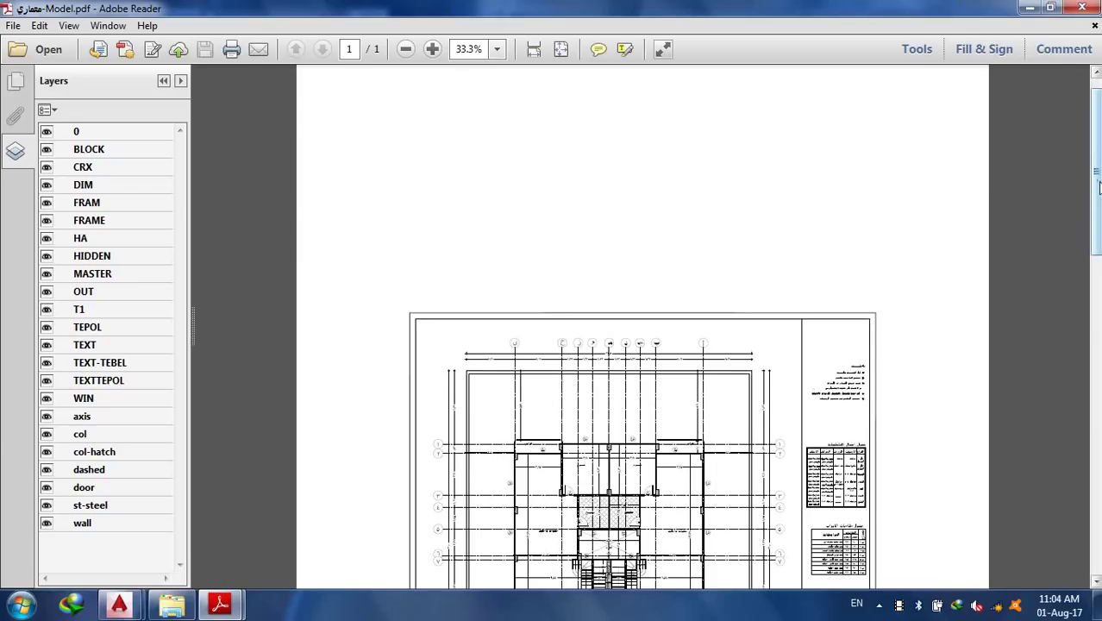
{"action": "scroll", "coordinate": [1088, 179], "scroll_direction": "down", "scroll_amount": 5}
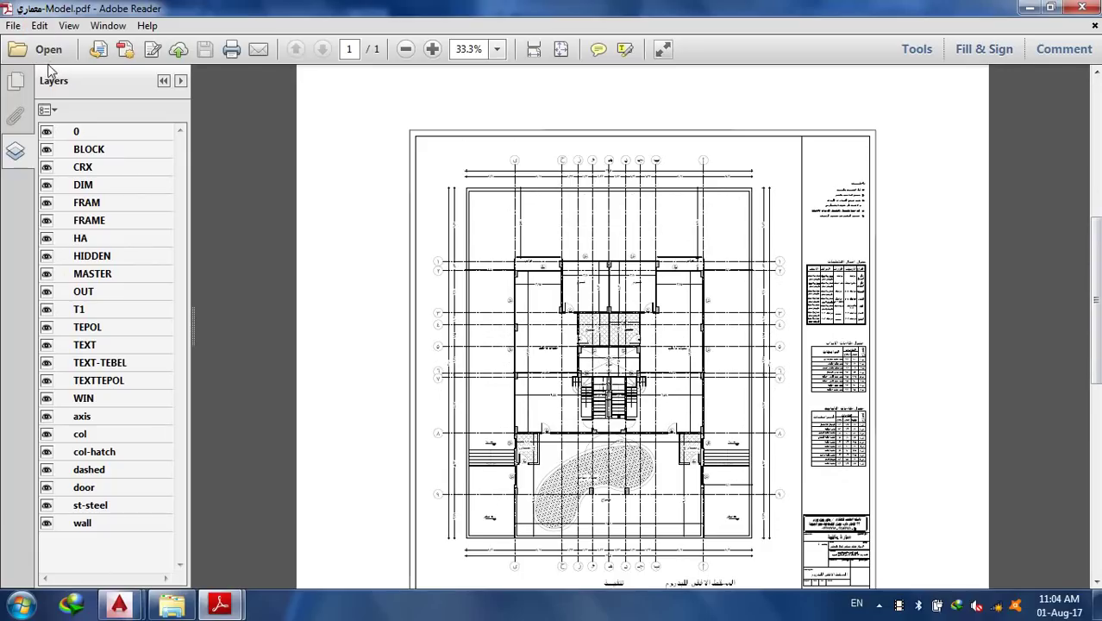
{"action": "left_click", "coordinate": [47, 417]}
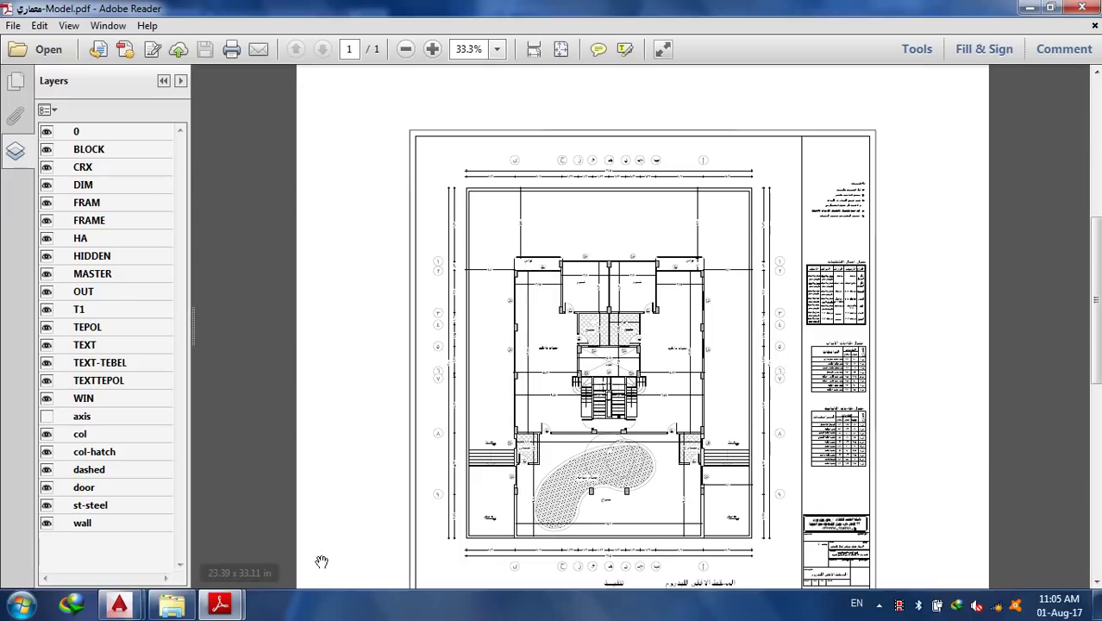
Close the plotted معماري-Model.pdf and go back to the Autocad PDF in Adobe Reader
{"action": "mouse_move", "coordinate": [220, 604]}
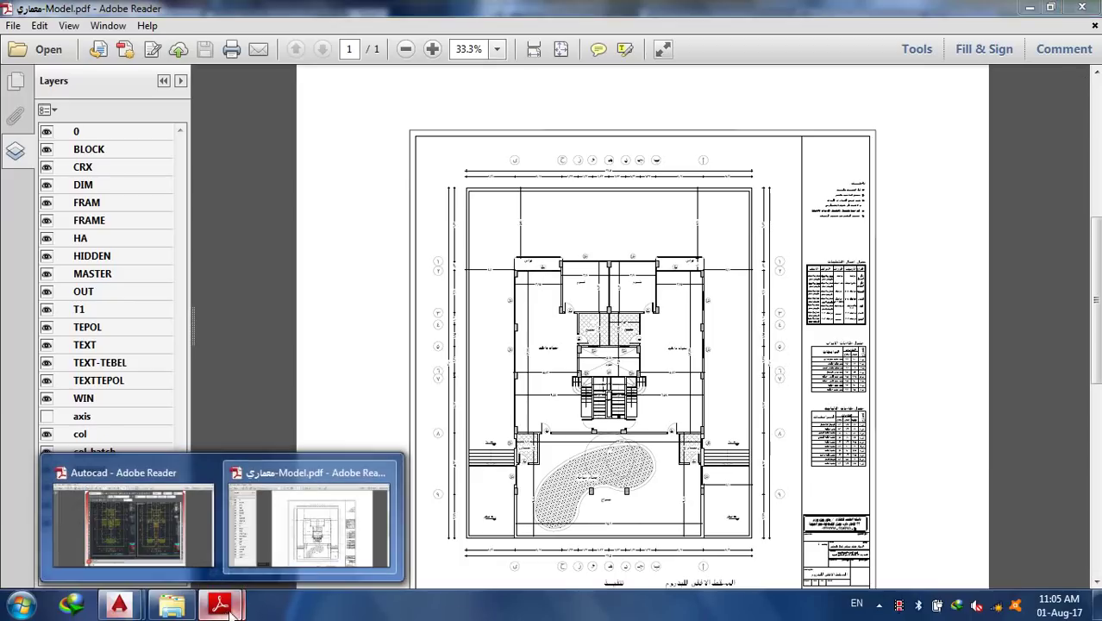
{"action": "left_click", "coordinate": [142, 508]}
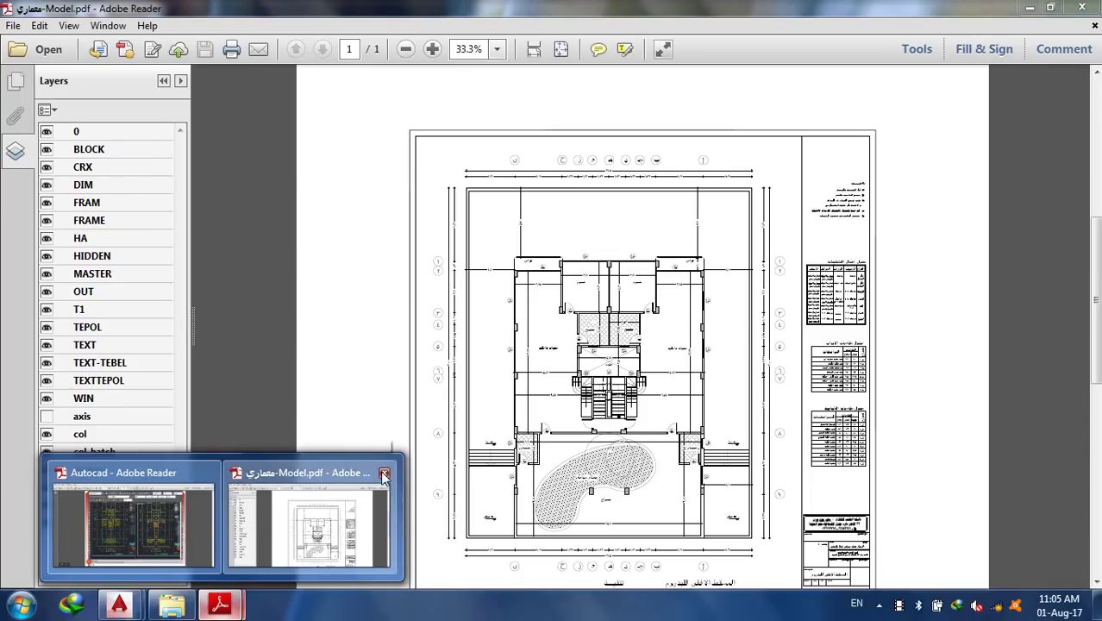
{"action": "left_click", "coordinate": [393, 473]}
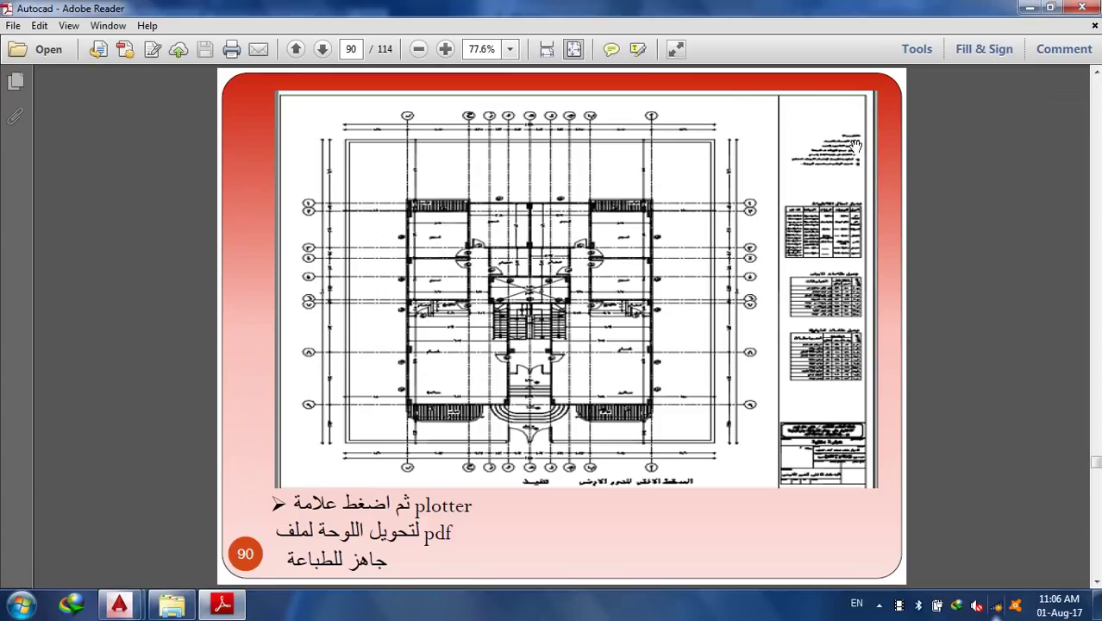
Read page 91 of the Autocad PDF on Viewports, then return to AutoCAD and examine the floor plan and elevation sheets
{"action": "scroll", "coordinate": [849, 147], "scroll_direction": "down", "scroll_amount": 2}
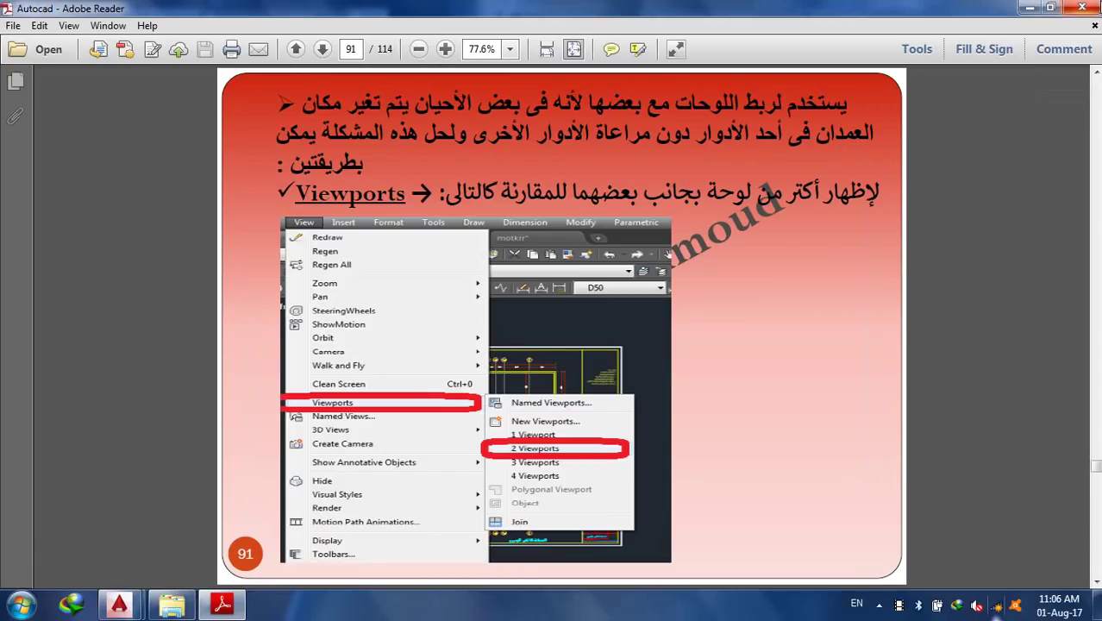
{"action": "left_click", "coordinate": [1024, 8]}
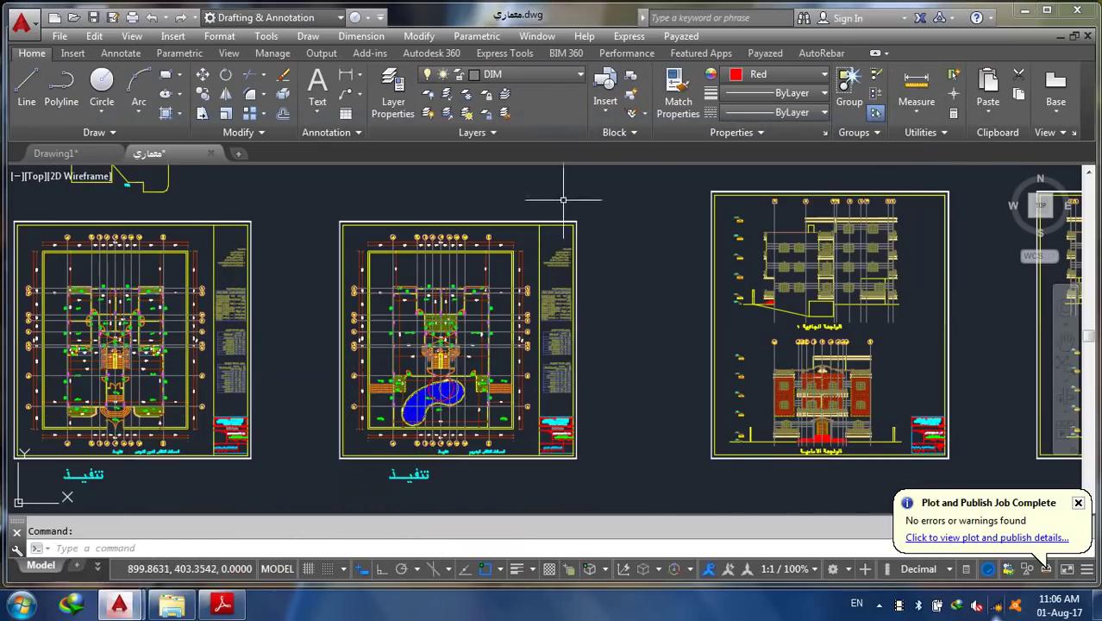
{"action": "scroll", "coordinate": [569, 206], "scroll_direction": "down", "scroll_amount": 4}
{"action": "scroll", "coordinate": [569, 206], "scroll_direction": "down", "scroll_amount": 2}
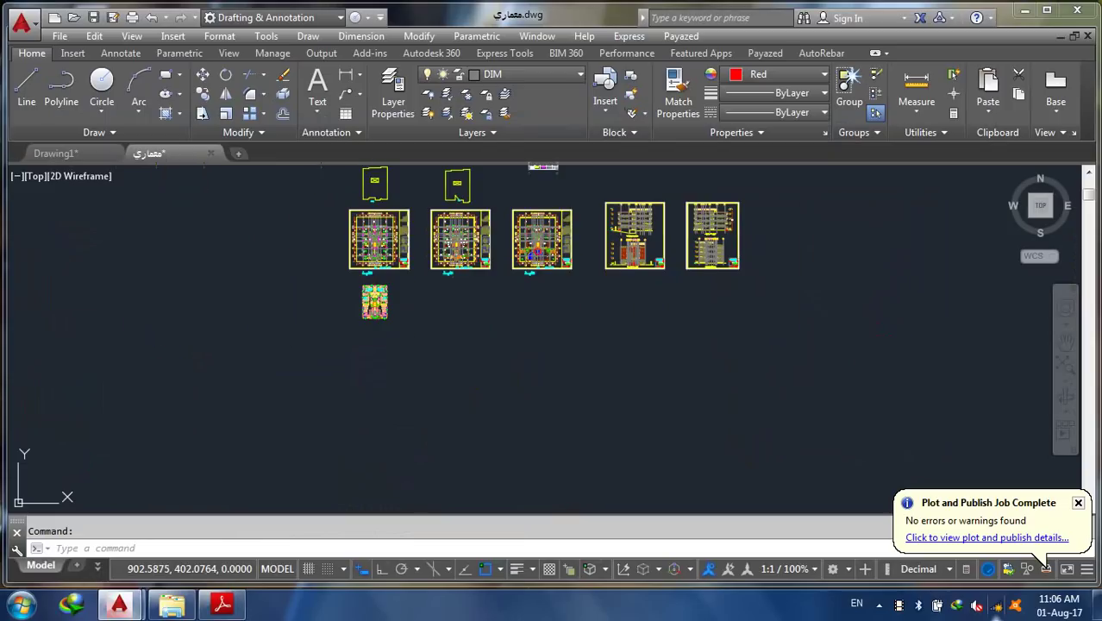
{"action": "scroll", "coordinate": [570, 206], "scroll_direction": "up", "scroll_amount": 2}
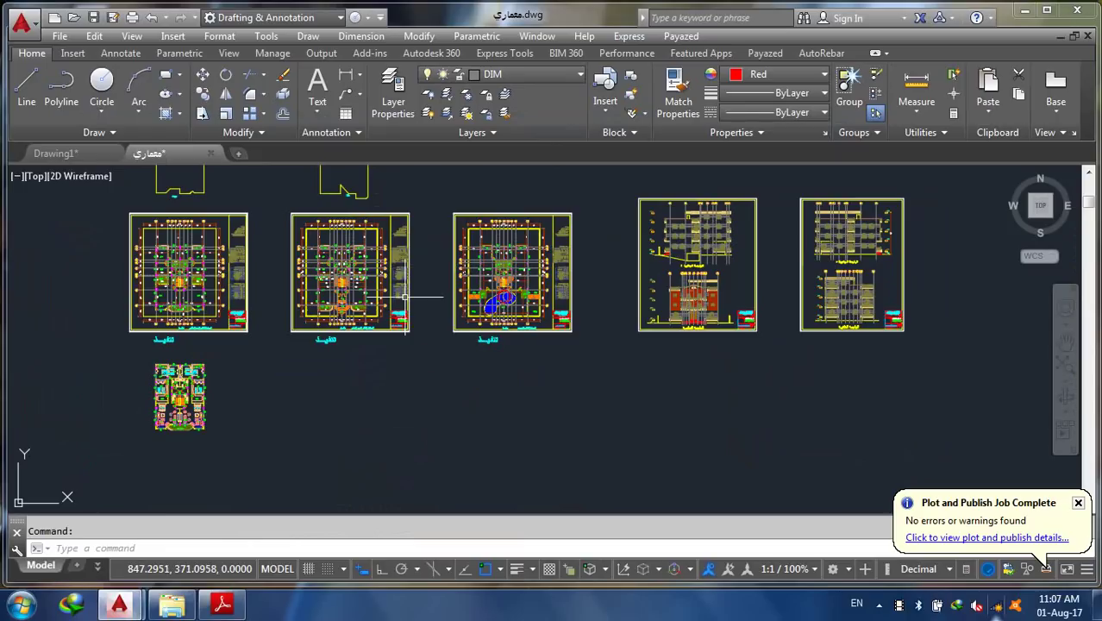
{"action": "mouse_move", "coordinate": [405, 297]}
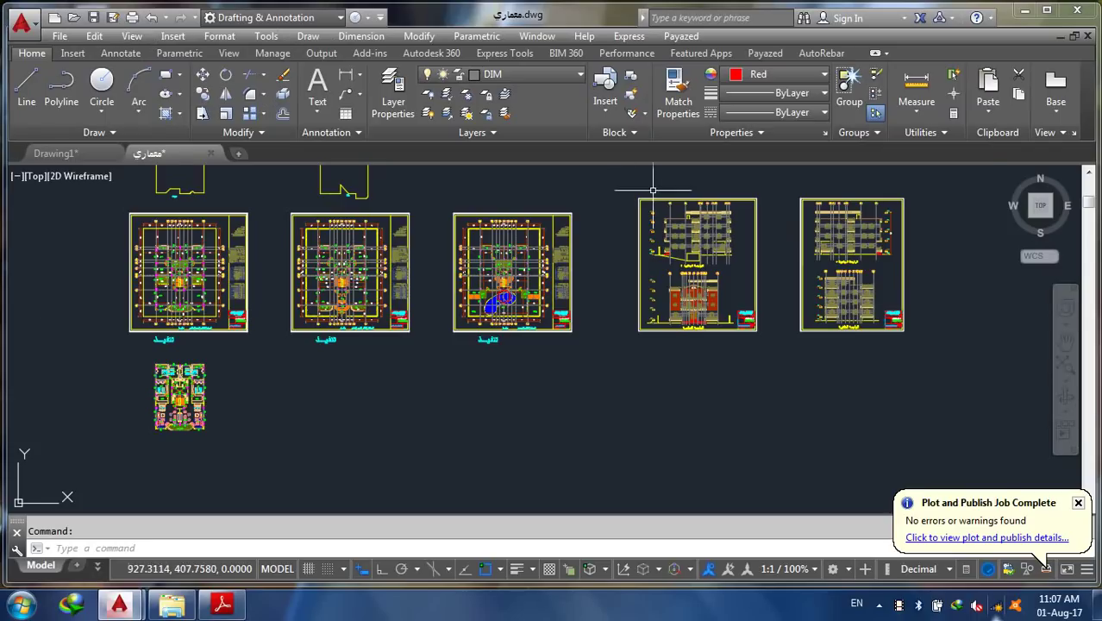
{"action": "scroll", "coordinate": [673, 218], "scroll_direction": "up", "scroll_amount": 5}
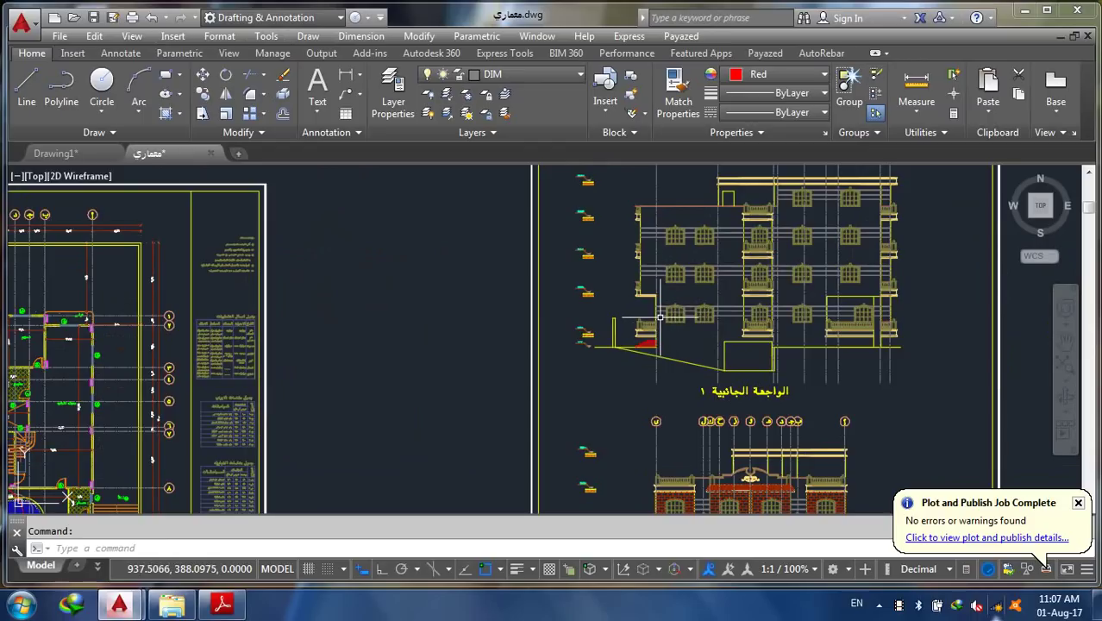
{"action": "scroll", "coordinate": [502, 231], "scroll_direction": "down", "scroll_amount": 3}
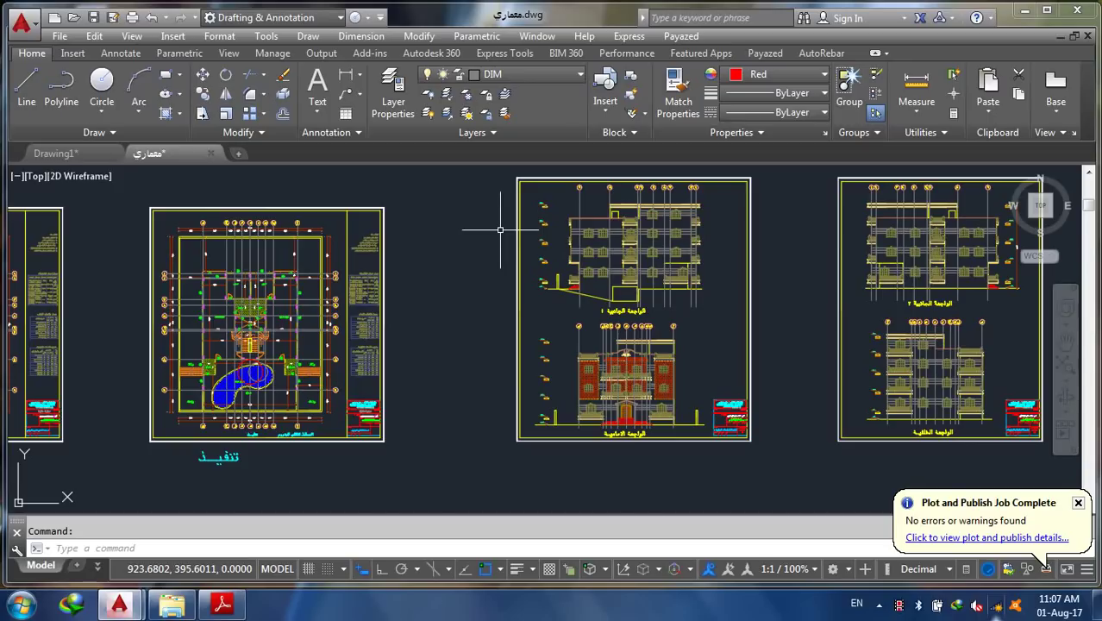
{"action": "left_click", "coordinate": [131, 36]}
{"action": "left_click", "coordinate": [131, 37]}
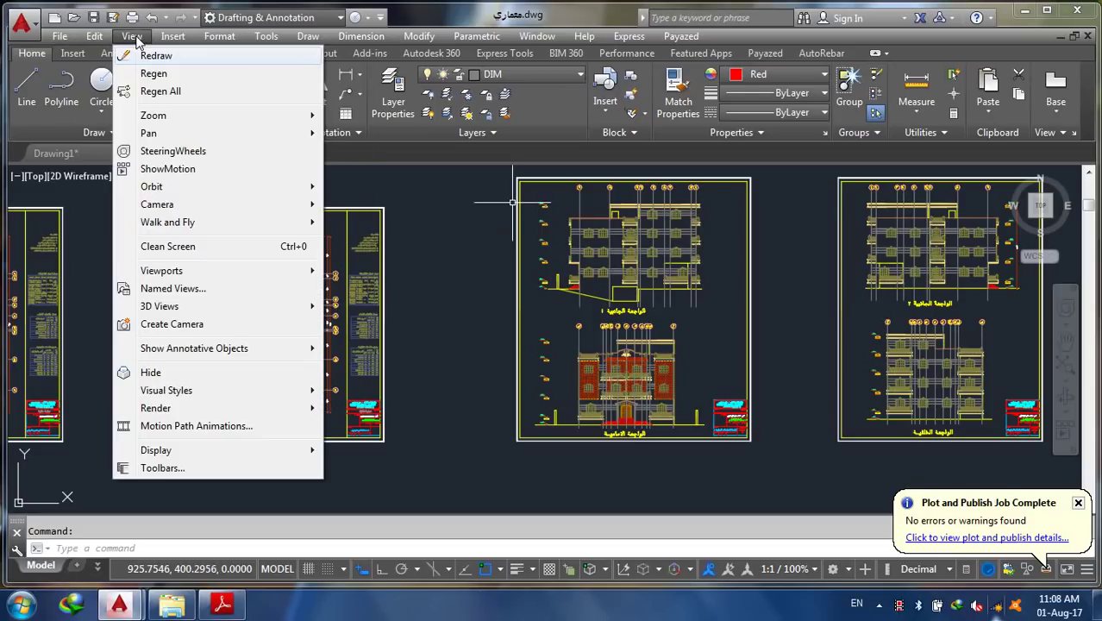
{"action": "left_click", "coordinate": [219, 36]}
{"action": "left_click", "coordinate": [265, 36]}
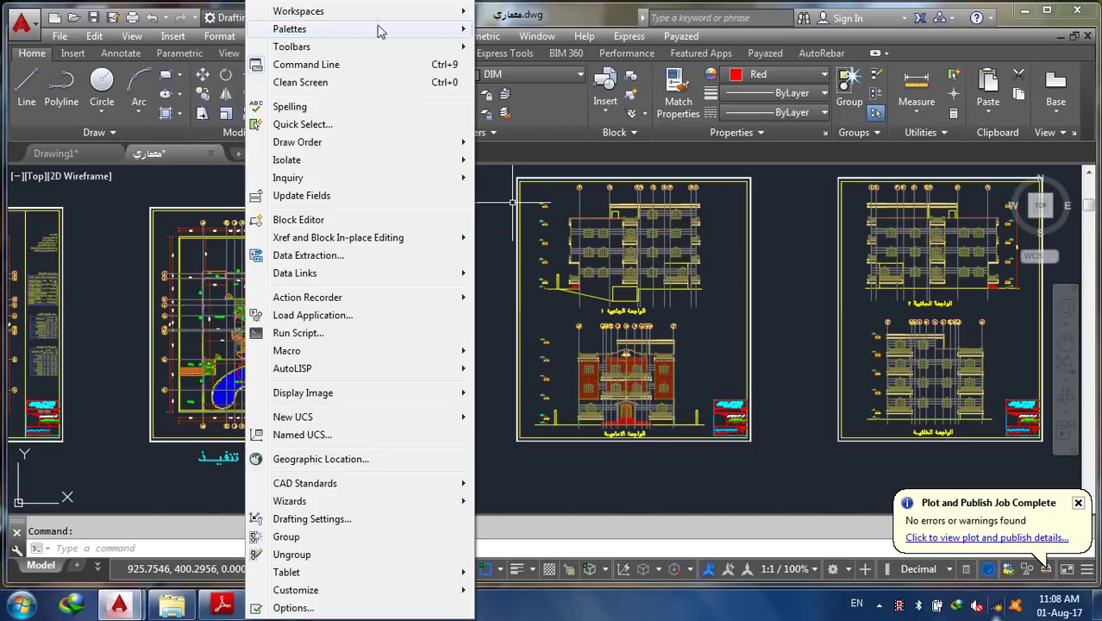
{"action": "key", "text": "Escape"}
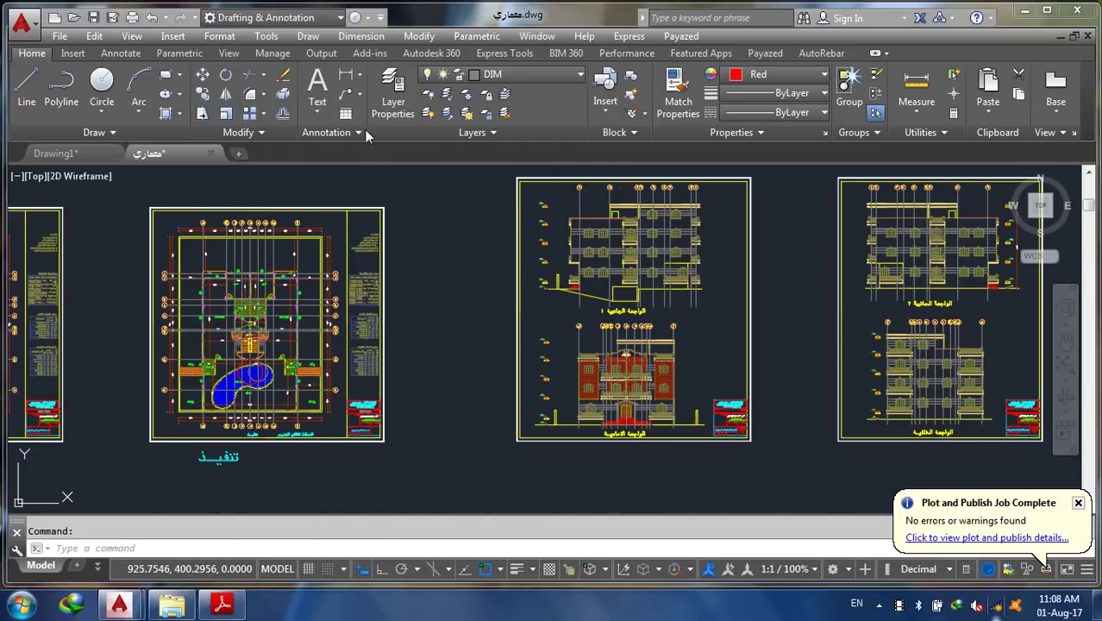
Split the model space of معماري.dwg into 2 viewports with the Vertical configuration
{"action": "left_click", "coordinate": [140, 40]}
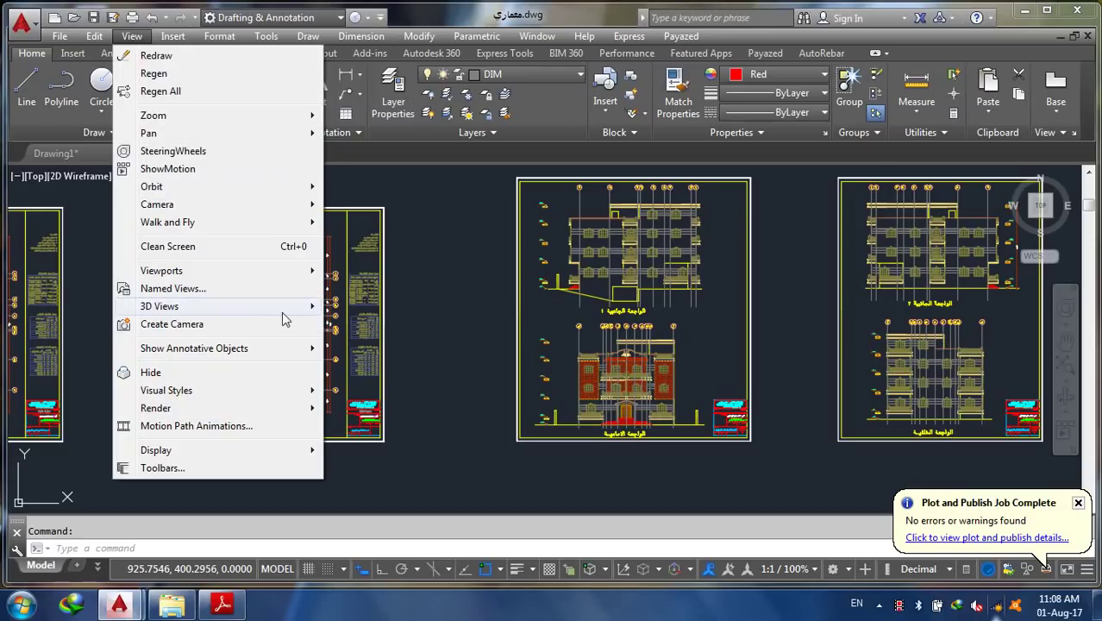
{"action": "mouse_move", "coordinate": [248, 274]}
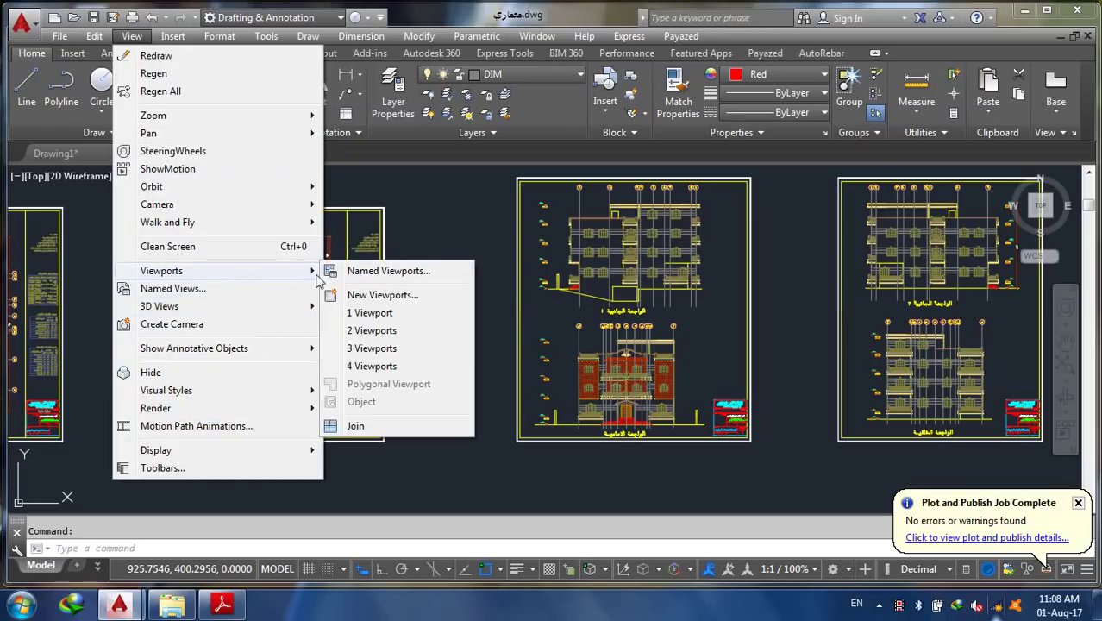
{"action": "left_click", "coordinate": [406, 332]}
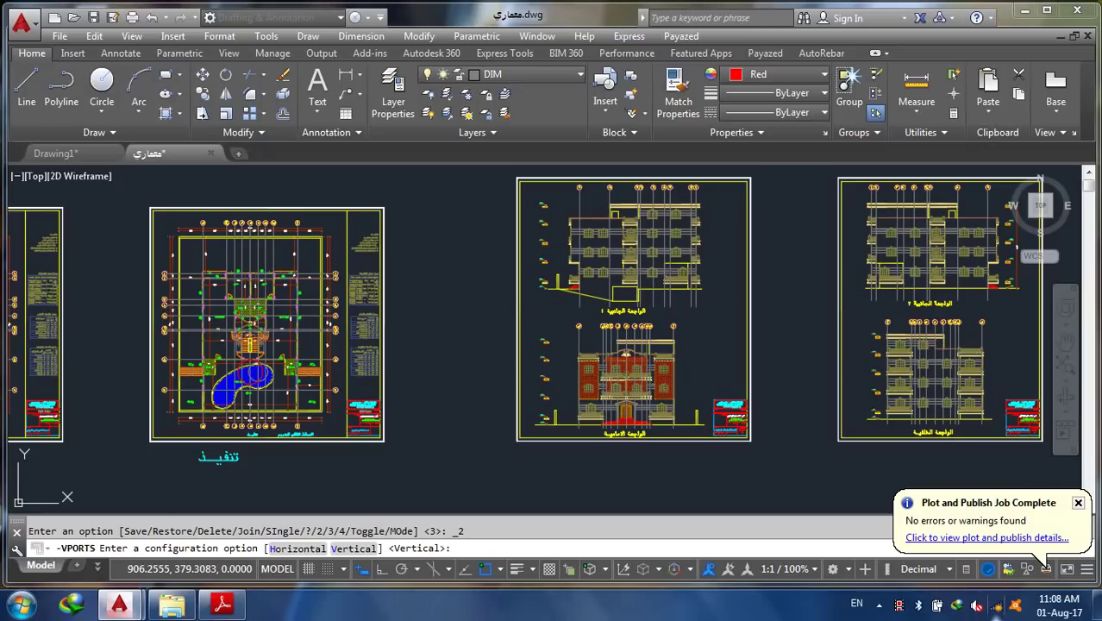
{"action": "key", "text": "Return"}
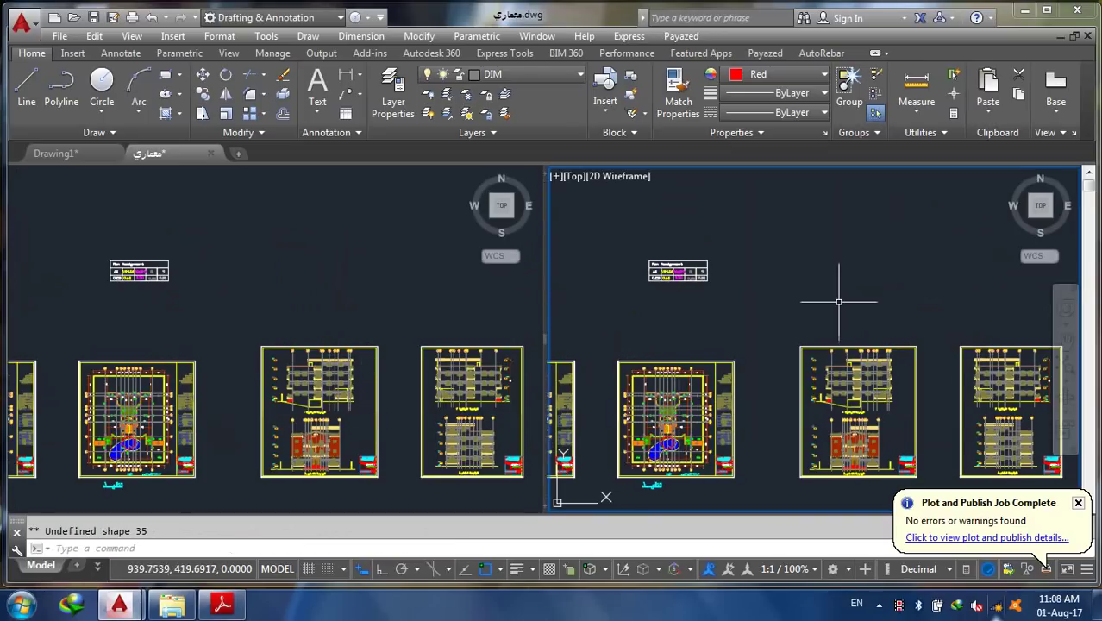
Frame the sheet with the side and main elevations in both viewports to compare them side by side
{"action": "scroll", "coordinate": [839, 404], "scroll_direction": "up", "scroll_amount": 3}
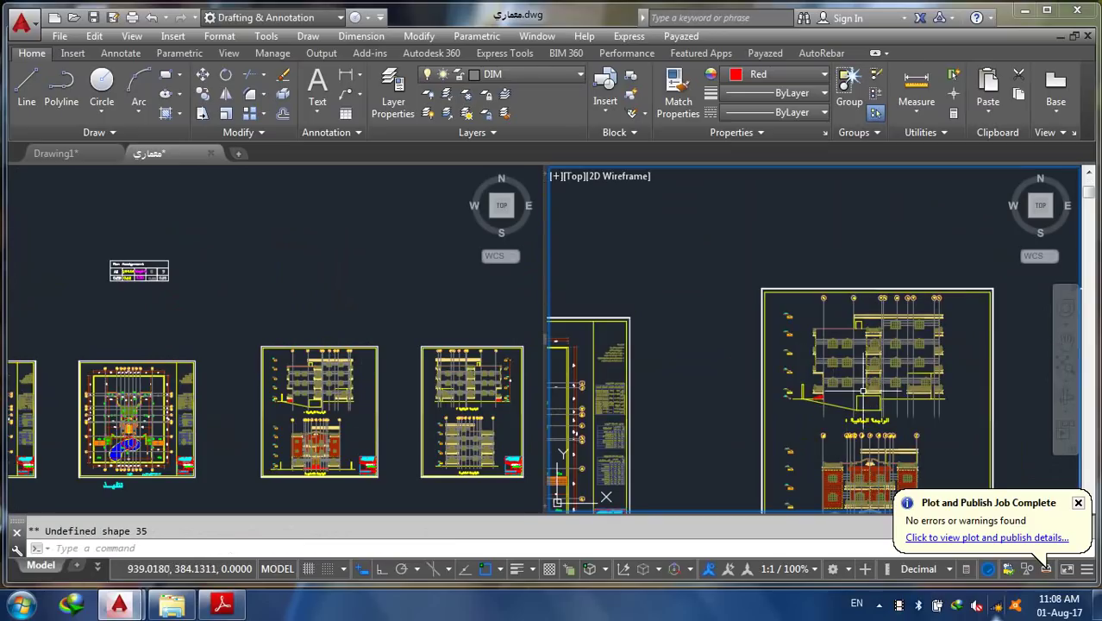
{"action": "left_click", "coordinate": [1066, 340]}
{"action": "mouse_move", "coordinate": [881, 356]}
{"action": "left_mouse_down"}
{"action": "mouse_move", "coordinate": [868, 338]}
{"action": "mouse_move", "coordinate": [763, 307]}
{"action": "mouse_move", "coordinate": [695, 259]}
{"action": "left_mouse_up"}
{"action": "right_click", "coordinate": [695, 259]}
{"action": "left_click", "coordinate": [723, 270]}
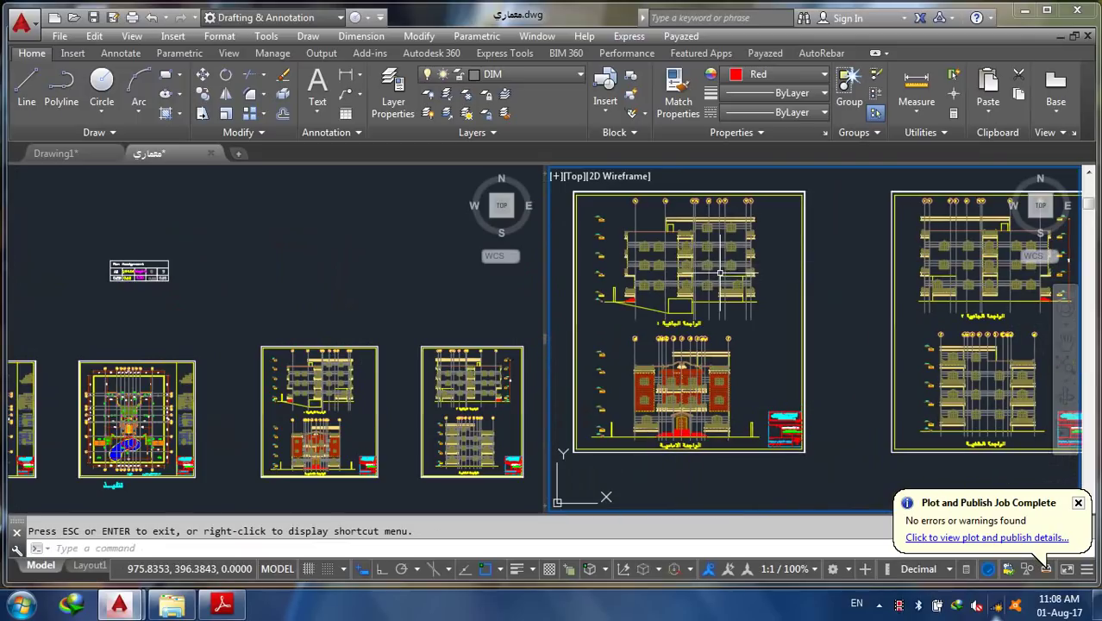
{"action": "left_click", "coordinate": [162, 274]}
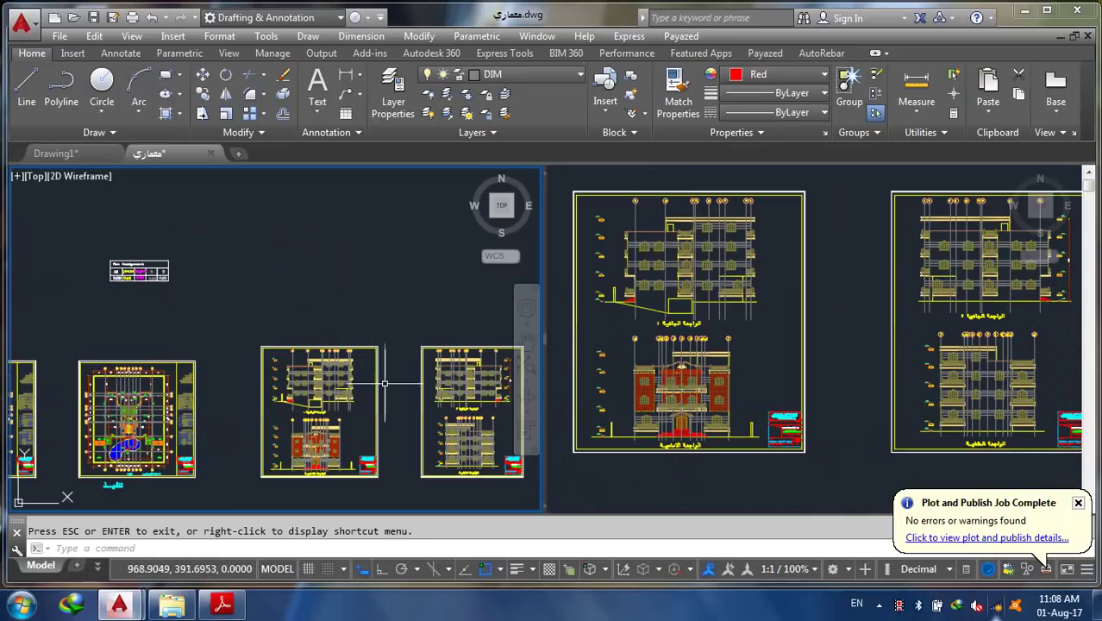
{"action": "scroll", "coordinate": [299, 386], "scroll_direction": "up", "scroll_amount": 3}
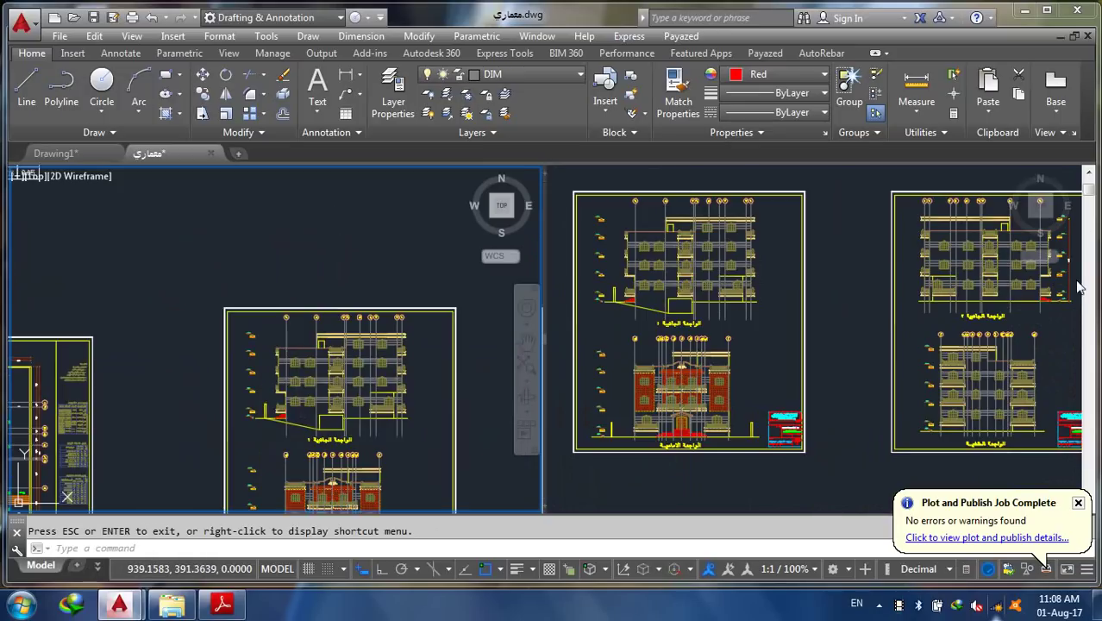
{"action": "left_click", "coordinate": [528, 342]}
{"action": "left_click_drag", "start_coordinate": [345, 387], "coordinate": [323, 263]}
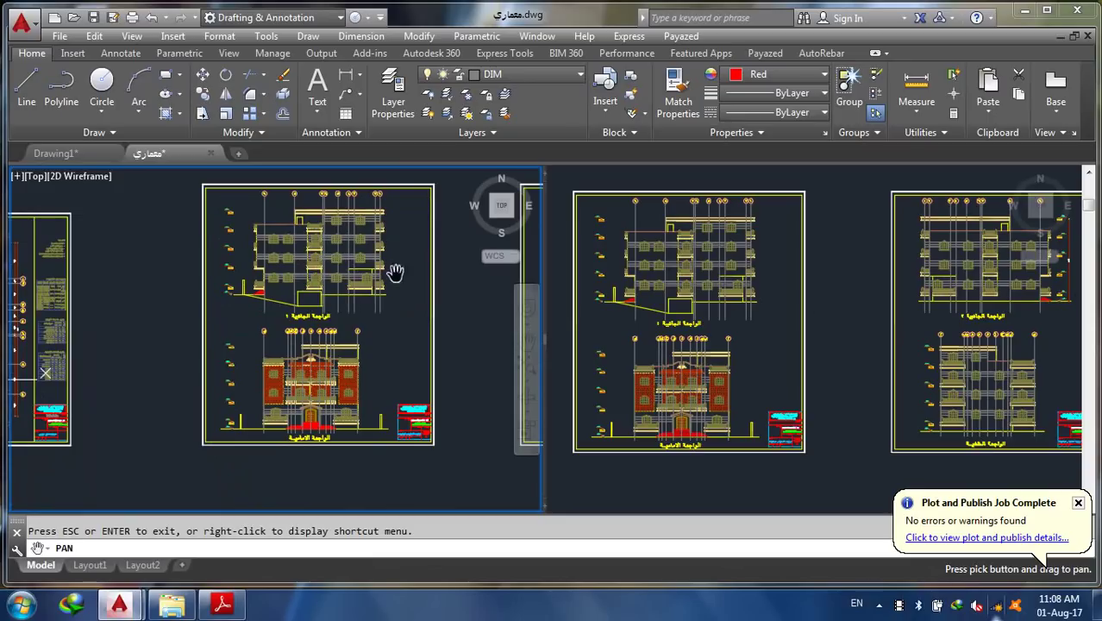
Restore the model space to 1 viewport
{"action": "left_click", "coordinate": [132, 36]}
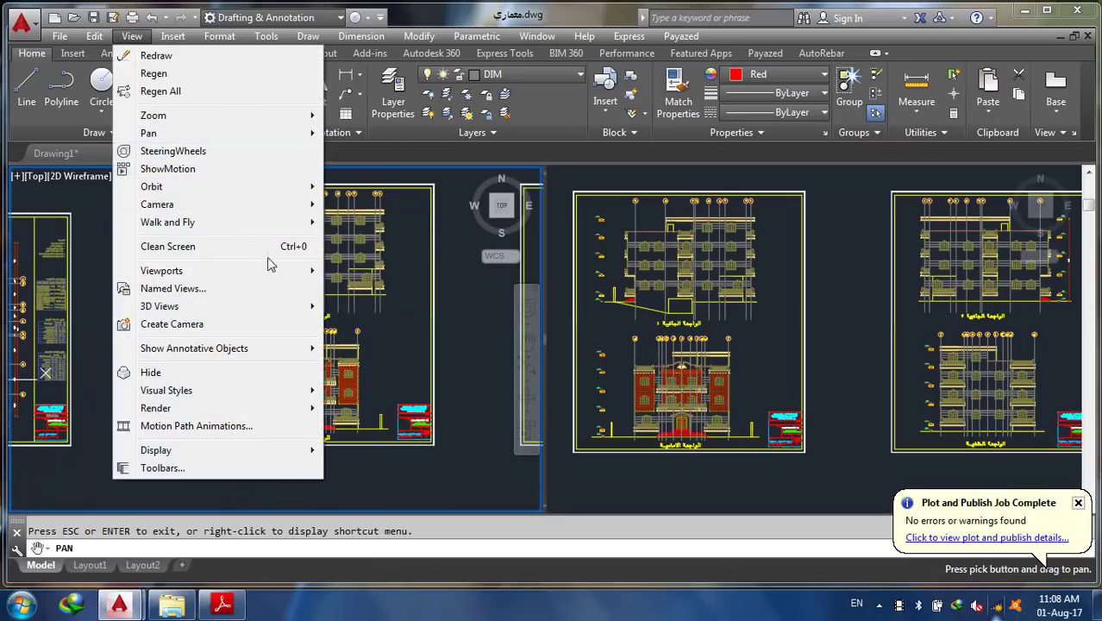
{"action": "mouse_move", "coordinate": [265, 273]}
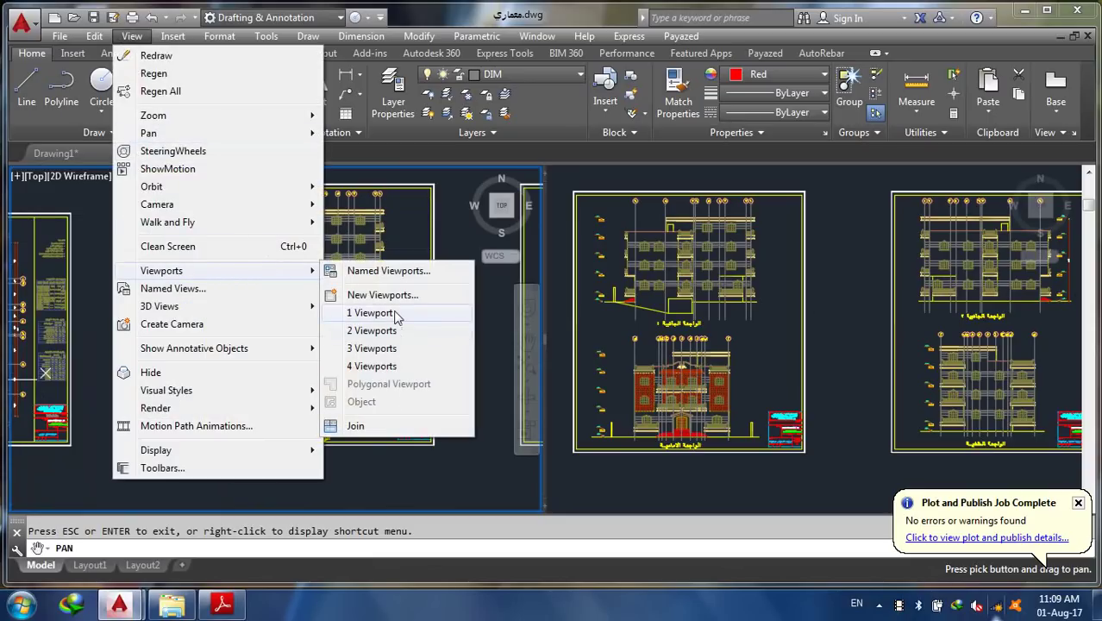
{"action": "left_click", "coordinate": [366, 313]}
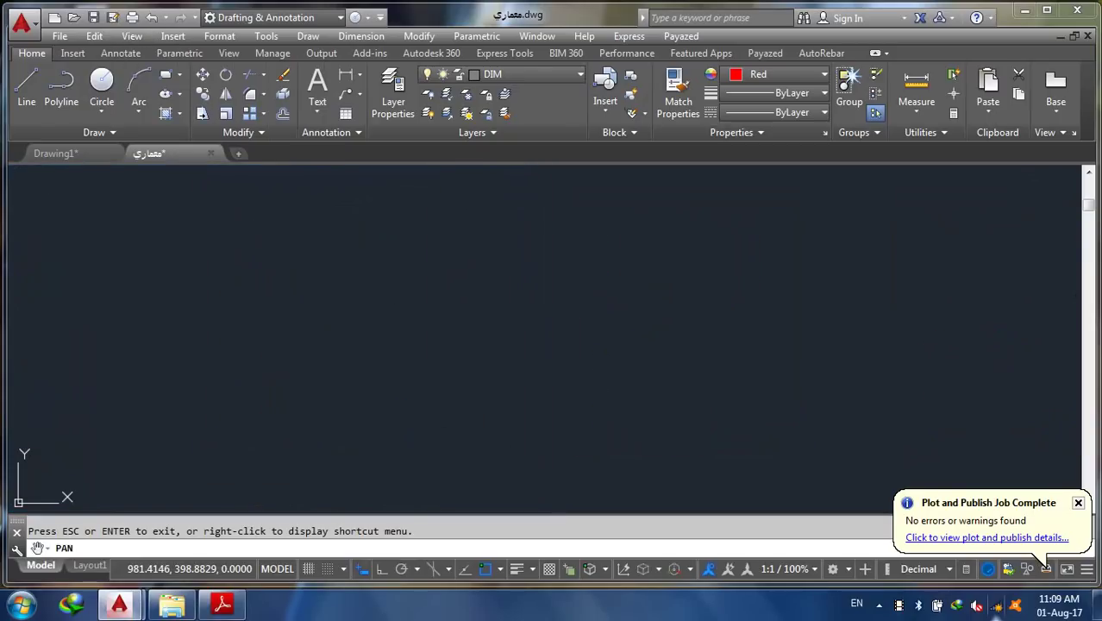
Switch to Adobe Reader and review pages 91 to 94 of the Autocad PDF, going back to page 93 on Xref
{"action": "left_click", "coordinate": [226, 608]}
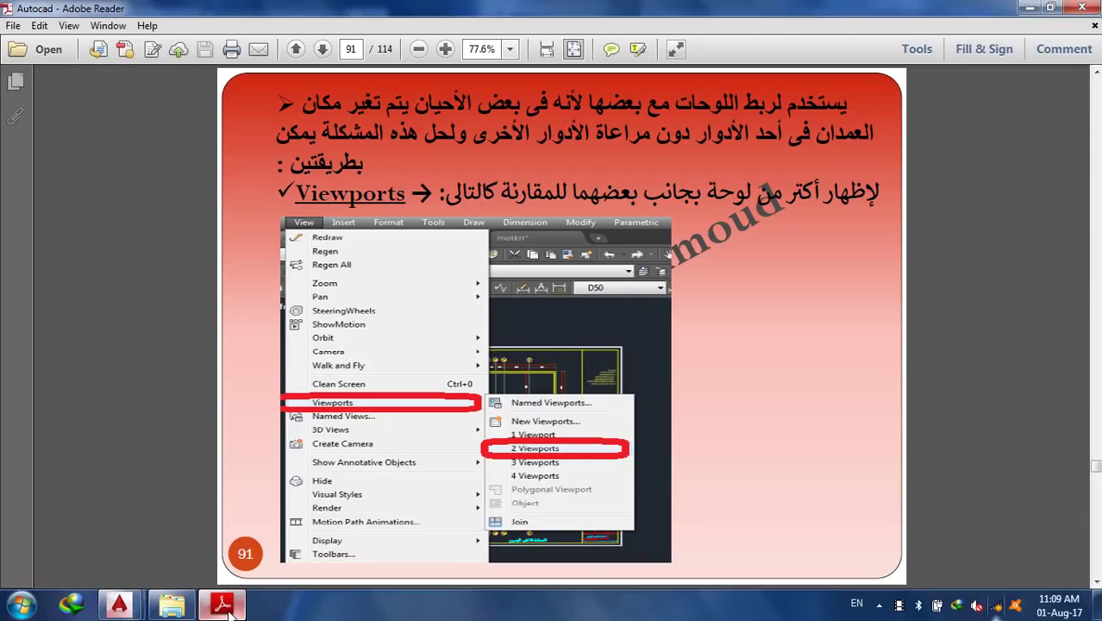
{"action": "key", "text": "Right"}
{"action": "key", "text": "Right"}
{"action": "key", "text": "Right"}
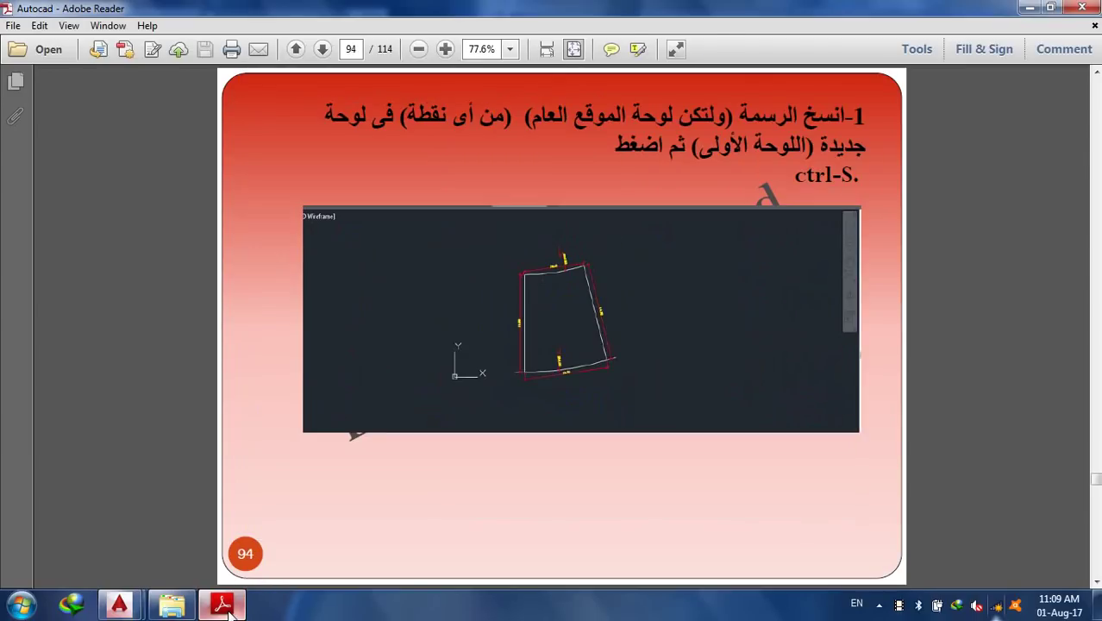
{"action": "key", "text": "Left"}
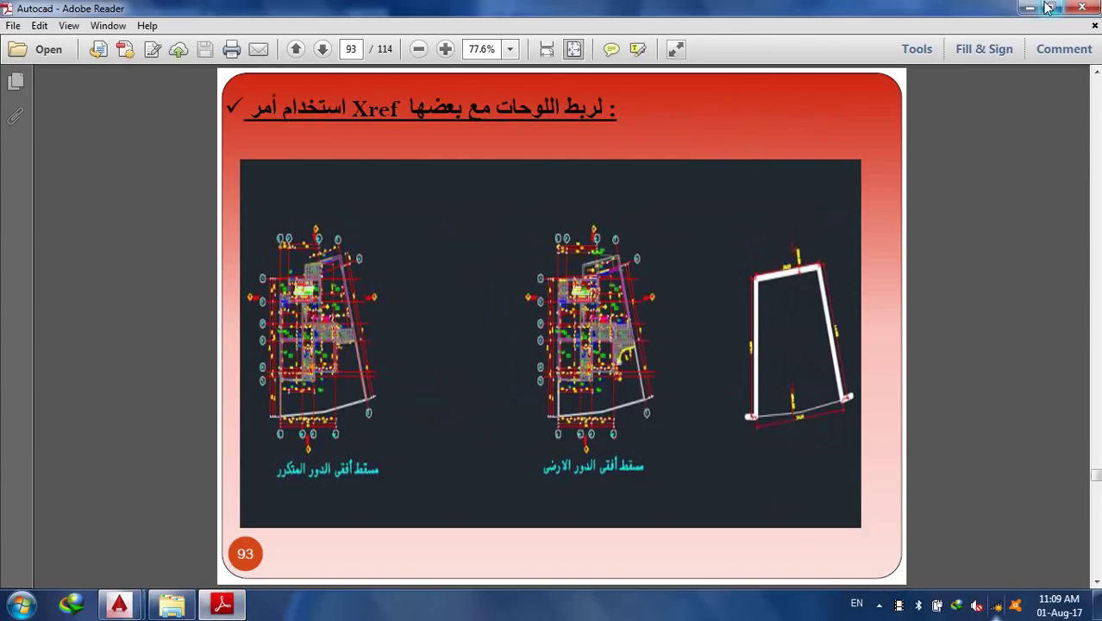
{"action": "left_click", "coordinate": [636, 356]}
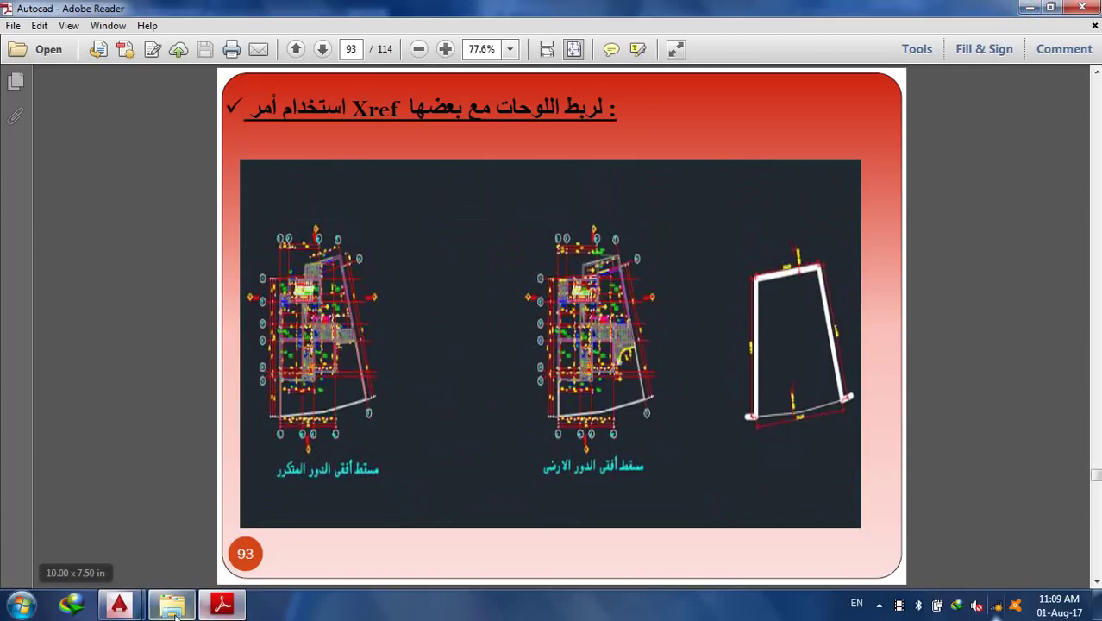
Switch to AutoCAD and close Drawing1.dwg without saving its changes
{"action": "left_click", "coordinate": [119, 604]}
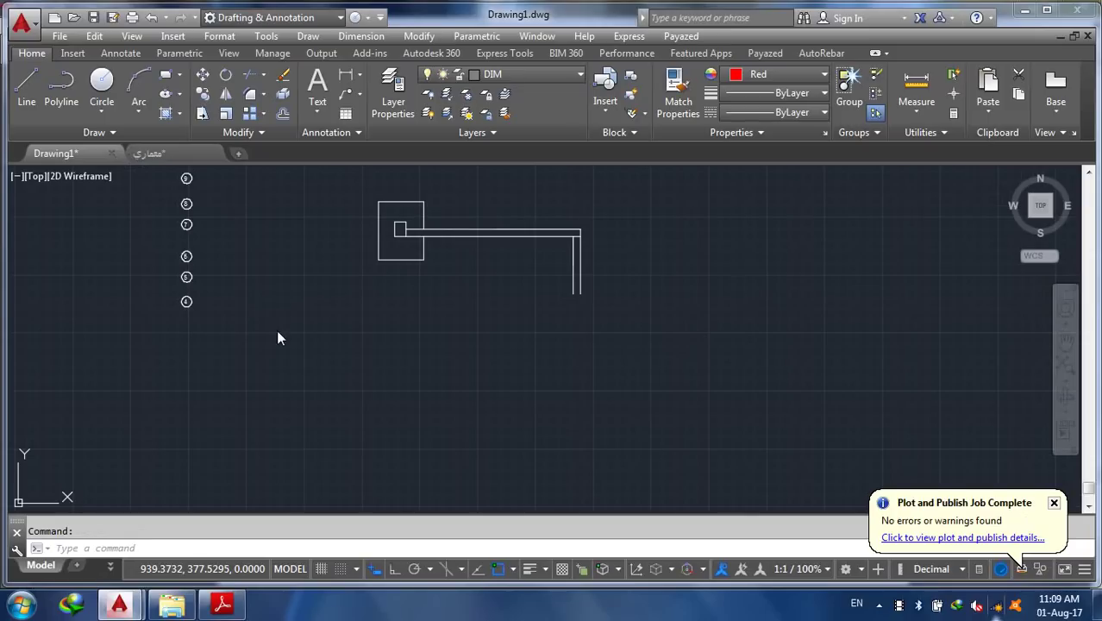
{"action": "key", "text": "alt+F4"}
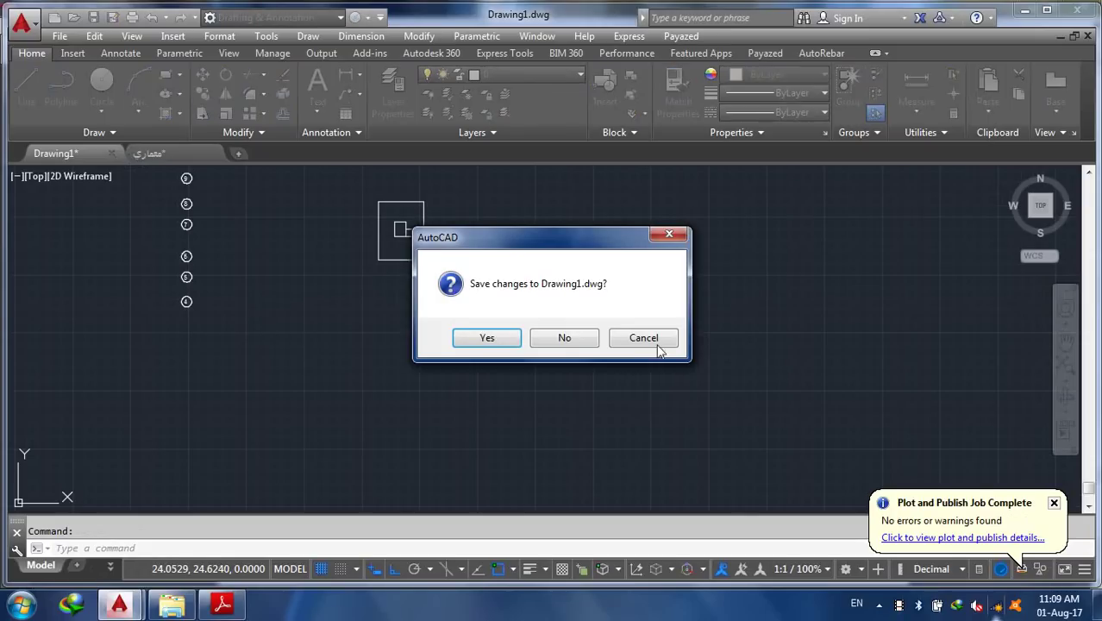
{"action": "left_click", "coordinate": [572, 342]}
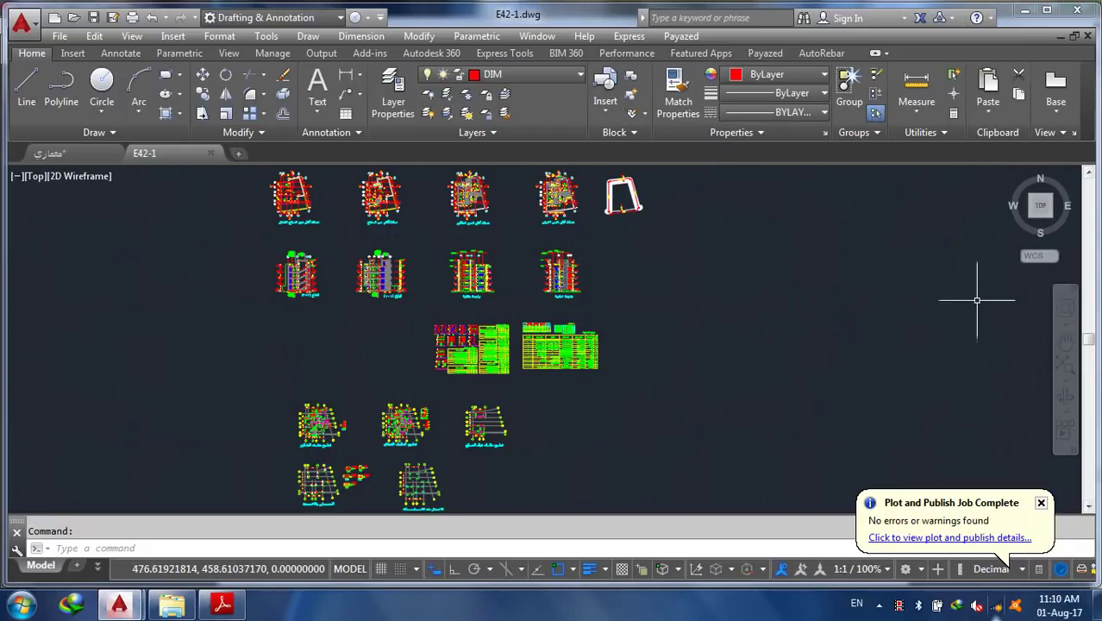
Examine the floor plans and the site boundary plan in E42-1.dwg
{"action": "type", "text": "p"}
{"action": "key", "text": "Return"}
{"action": "left_click_drag", "start_coordinate": [615, 239], "coordinate": [658, 318]}
{"action": "scroll", "coordinate": [657, 318], "scroll_direction": "up", "scroll_amount": 3}
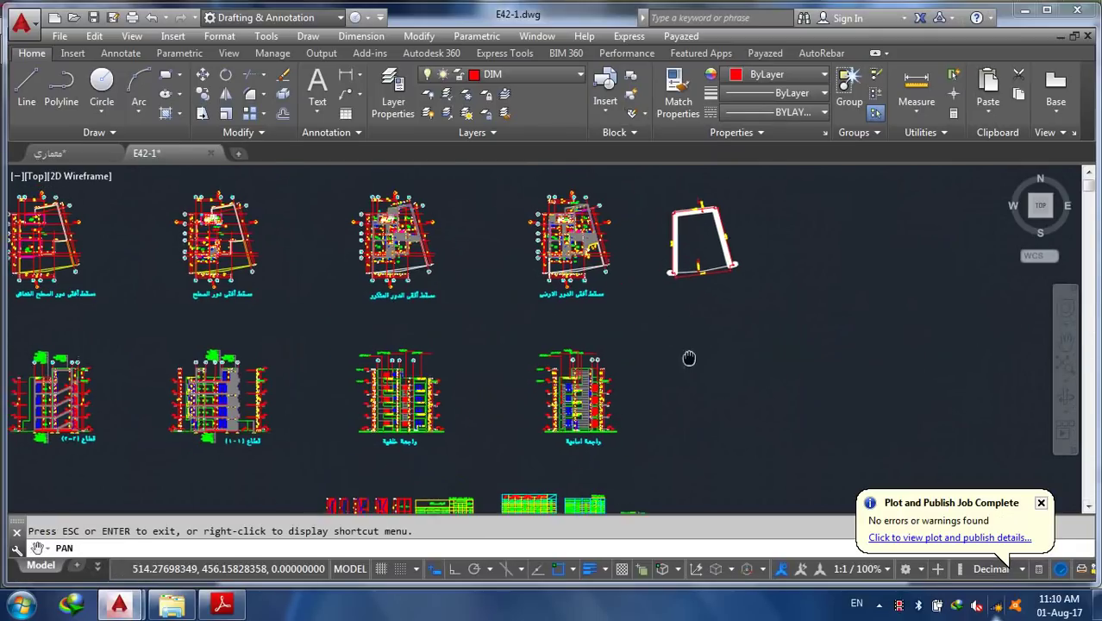
{"action": "scroll", "coordinate": [703, 362], "scroll_direction": "down", "scroll_amount": 1}
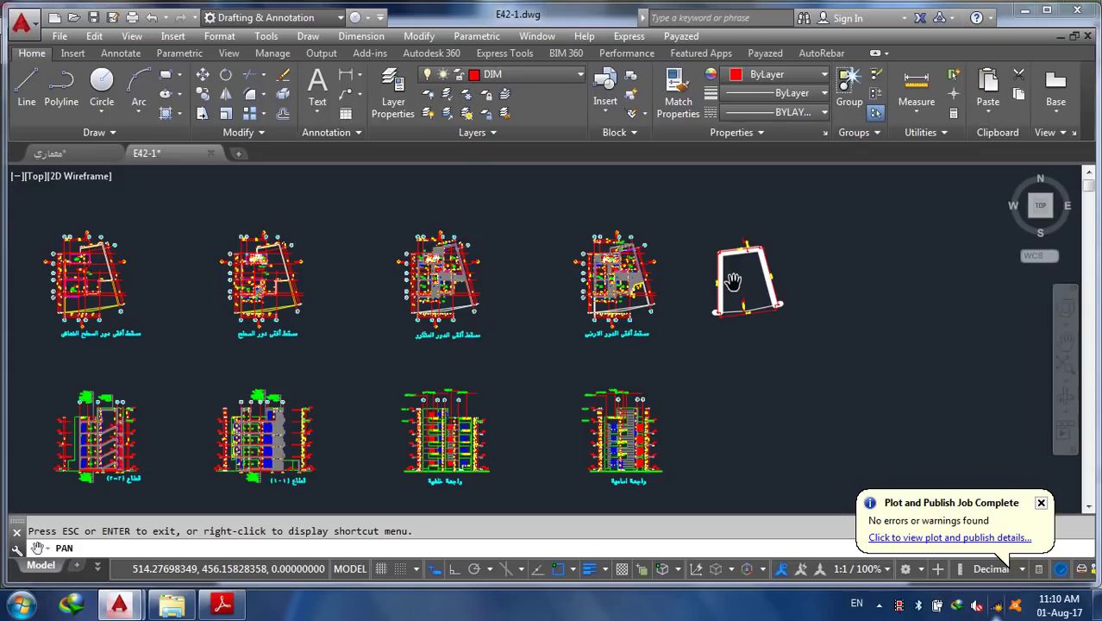
{"action": "scroll", "coordinate": [707, 340], "scroll_direction": "up", "scroll_amount": 3}
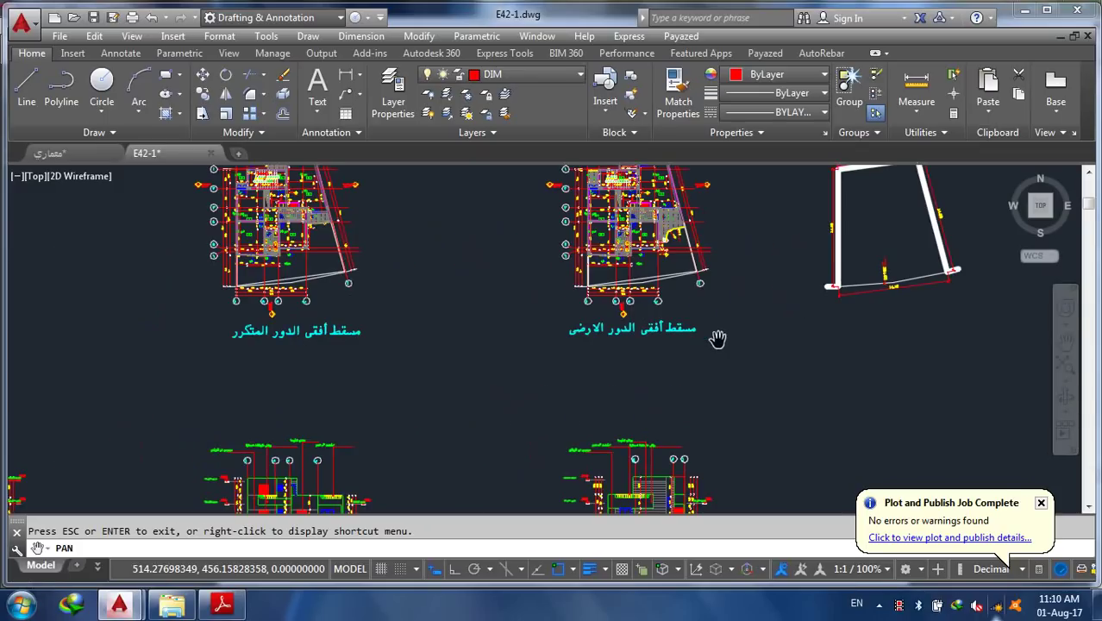
{"action": "scroll", "coordinate": [833, 300], "scroll_direction": "down", "scroll_amount": 2}
{"action": "scroll", "coordinate": [873, 241], "scroll_direction": "up", "scroll_amount": 2}
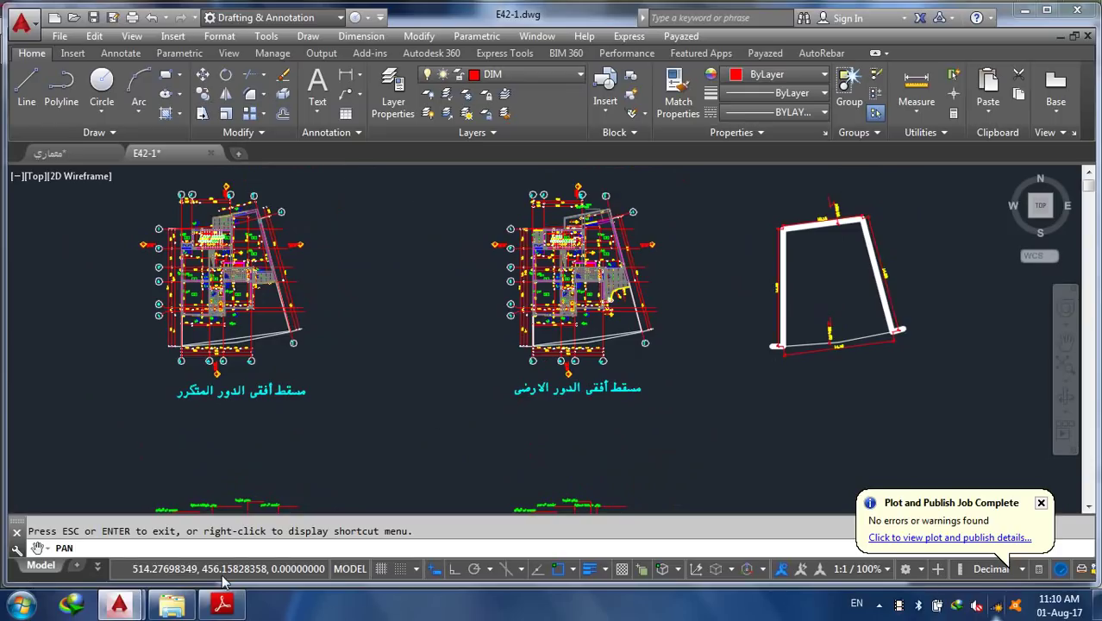
Switch to Adobe Reader, review pages 93 and 94 on linking sheets with Xref, and return to AutoCAD
{"action": "left_click", "coordinate": [226, 603]}
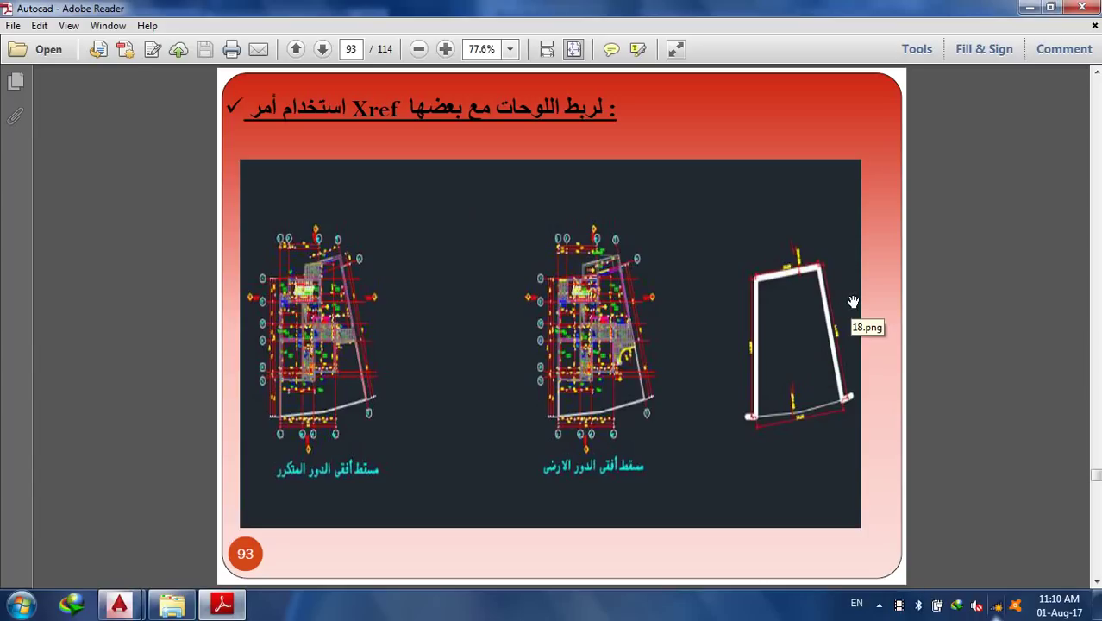
{"action": "scroll", "coordinate": [854, 301], "scroll_direction": "down", "scroll_amount": 1}
{"action": "scroll", "coordinate": [701, 271], "scroll_direction": "up", "scroll_amount": 1}
{"action": "scroll", "coordinate": [669, 216], "scroll_direction": "down", "scroll_amount": 1}
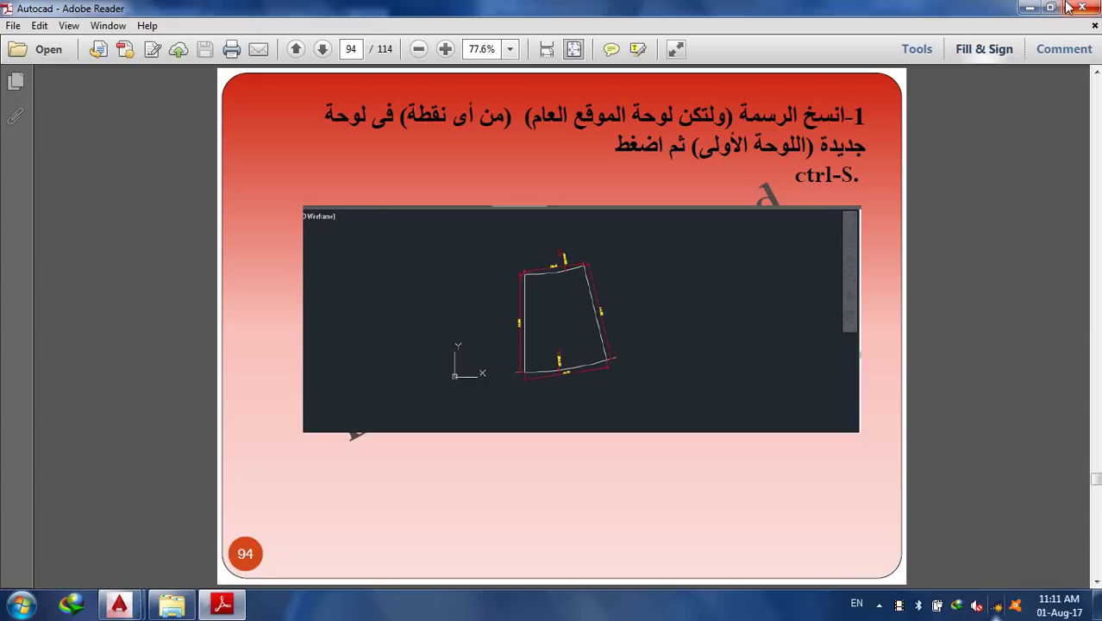
{"action": "left_click", "coordinate": [1030, 8]}
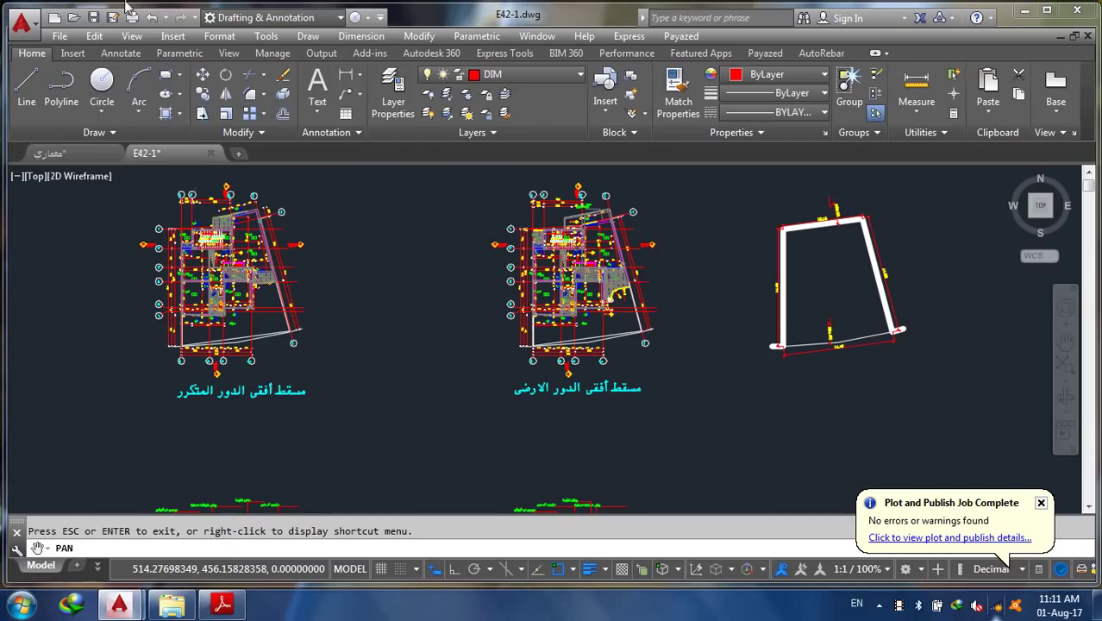
Select the whole site boundary plan with its dimensions in E42-1.dwg and copy it to the clipboard
{"action": "right_click", "coordinate": [906, 188]}
{"action": "left_click", "coordinate": [923, 198]}
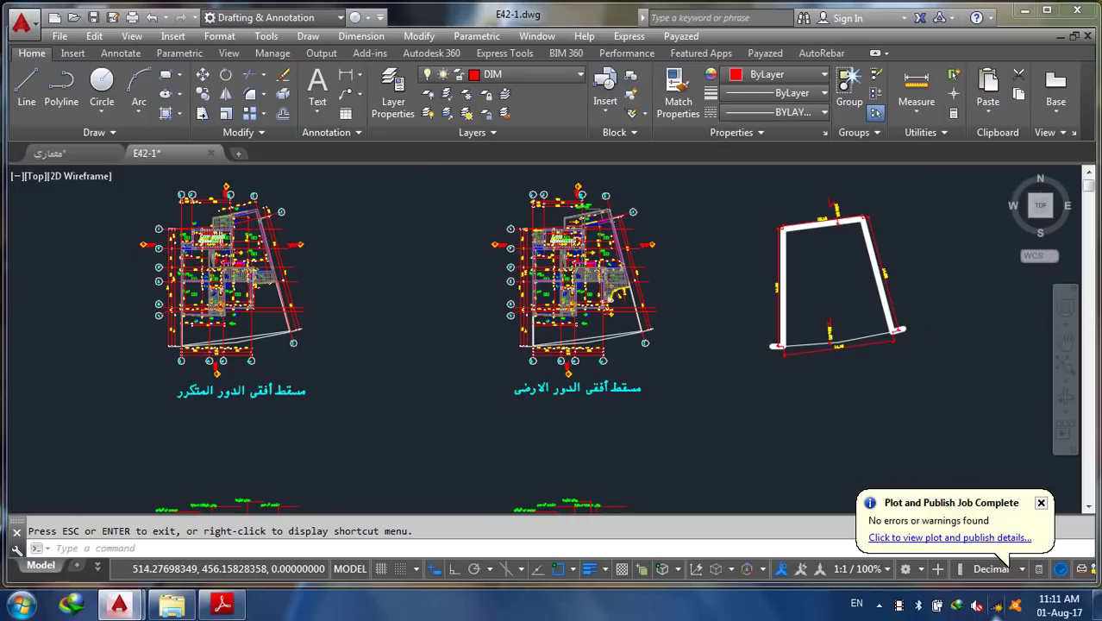
{"action": "left_click", "coordinate": [920, 189]}
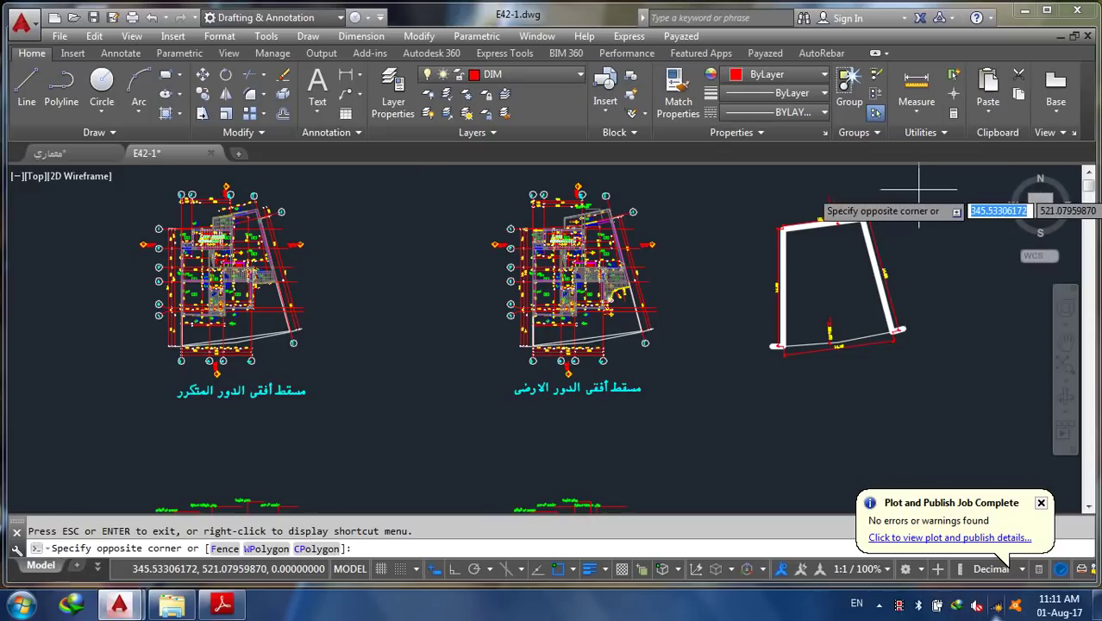
{"action": "left_click", "coordinate": [745, 385]}
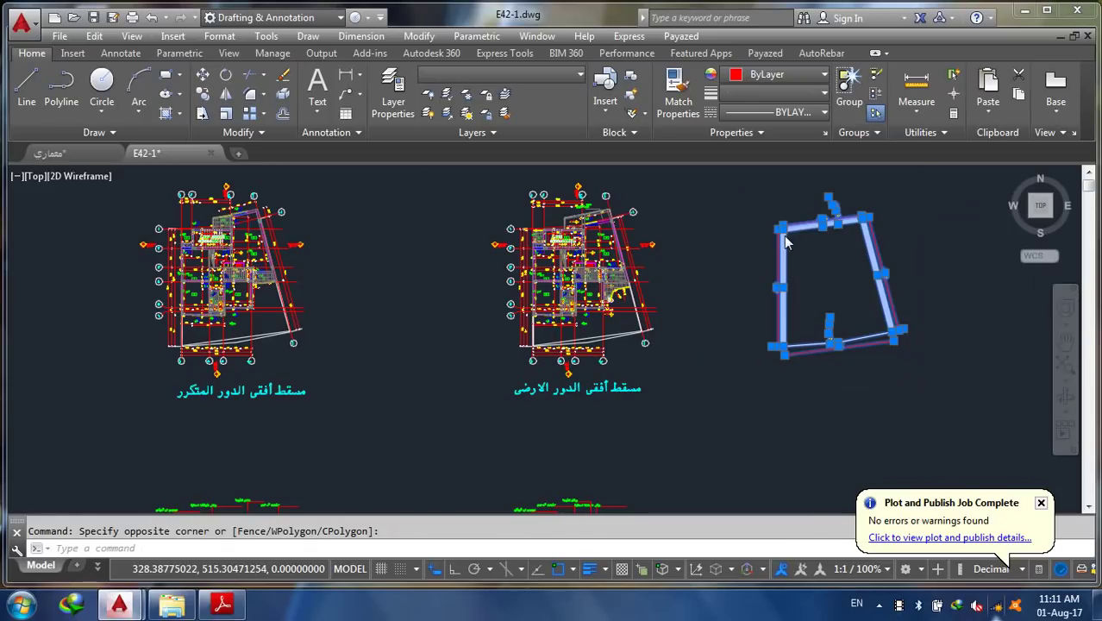
{"action": "right_click", "coordinate": [786, 241]}
{"action": "mouse_move", "coordinate": [861, 267]}
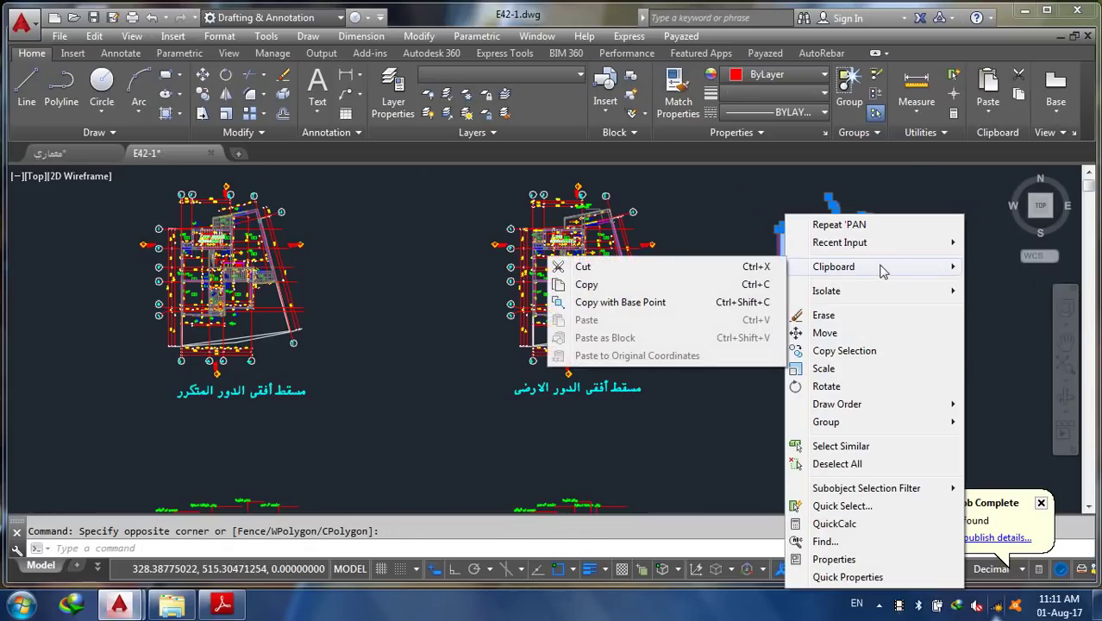
{"action": "left_click", "coordinate": [739, 288]}
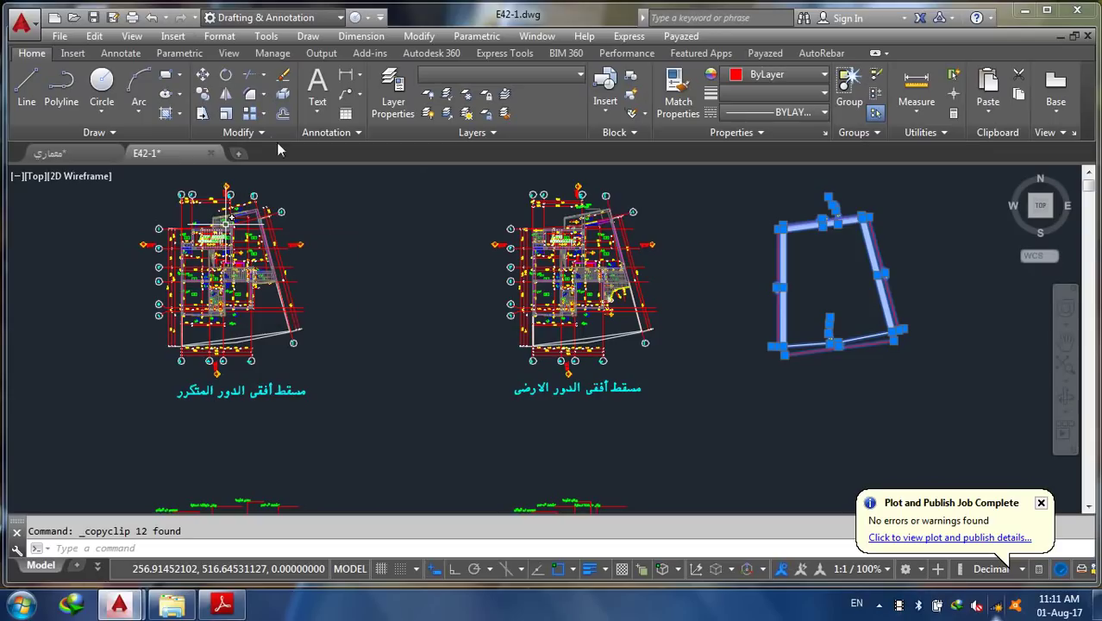
Clear the selection and create a new blank drawing without a template
{"action": "key", "text": "Escape"}
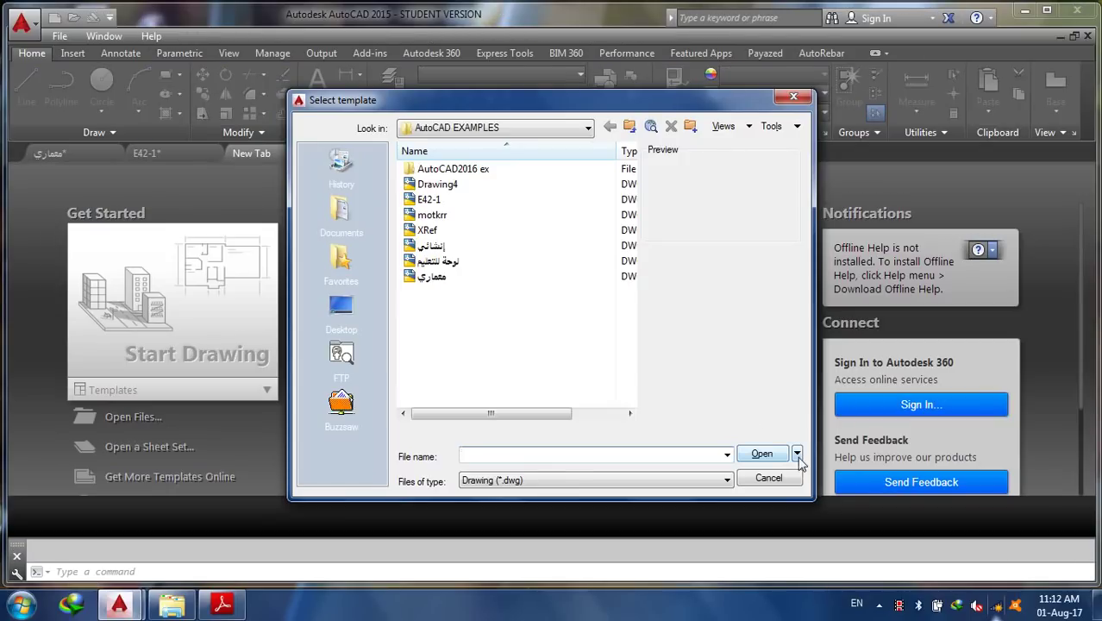
{"action": "left_click", "coordinate": [797, 455]}
{"action": "left_click", "coordinate": [828, 490]}
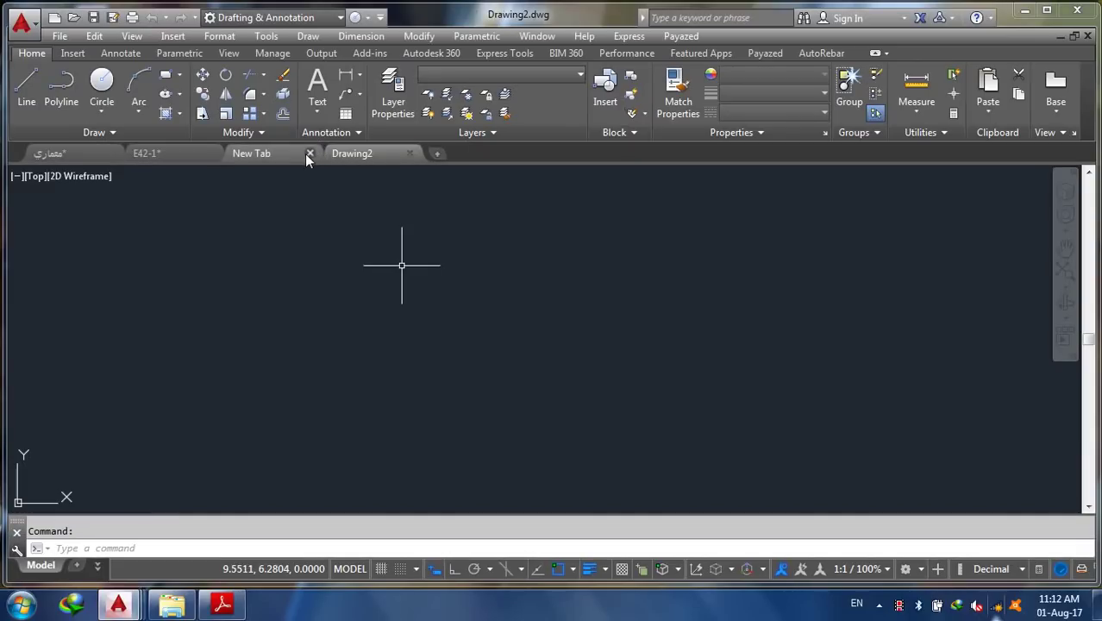
Close معماري.dwg without saving its changes
{"action": "left_click", "coordinate": [102, 156]}
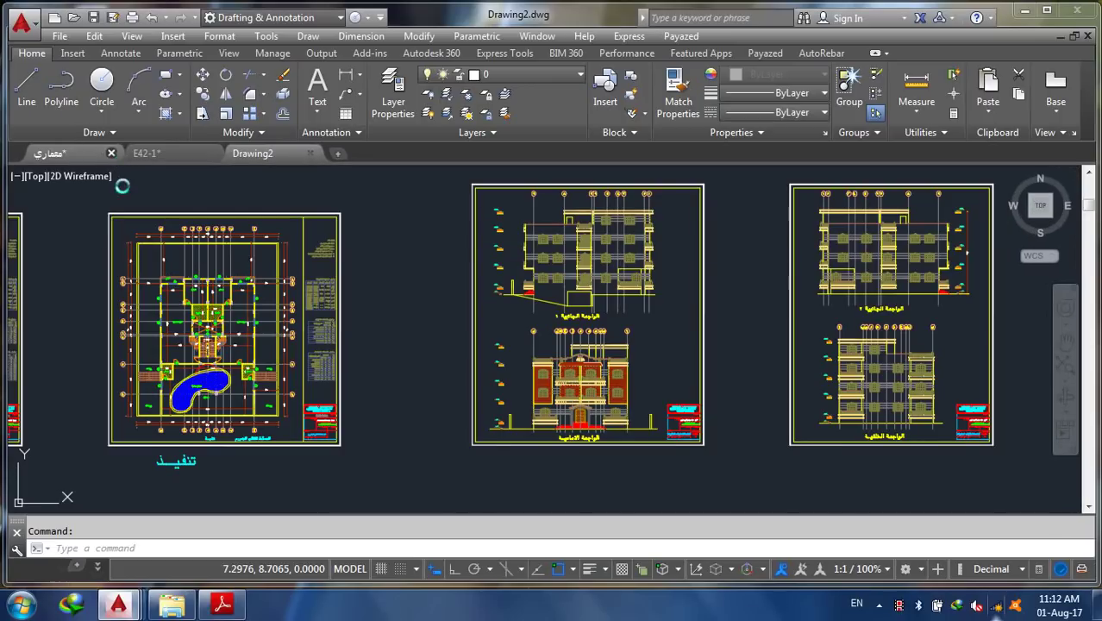
{"action": "left_click", "coordinate": [110, 154]}
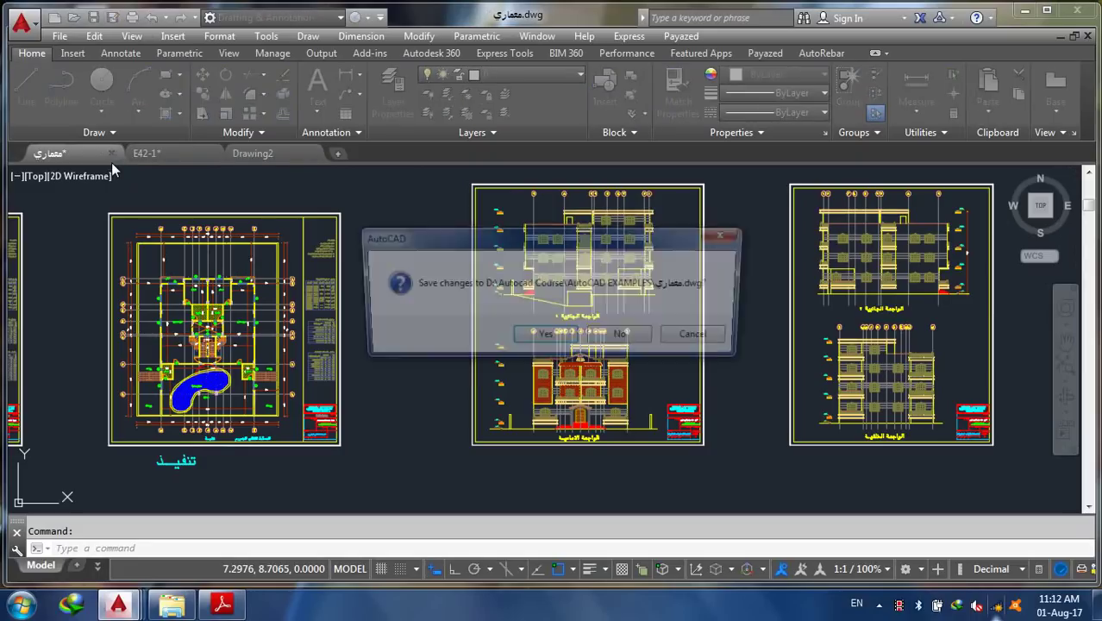
{"action": "left_click", "coordinate": [623, 336]}
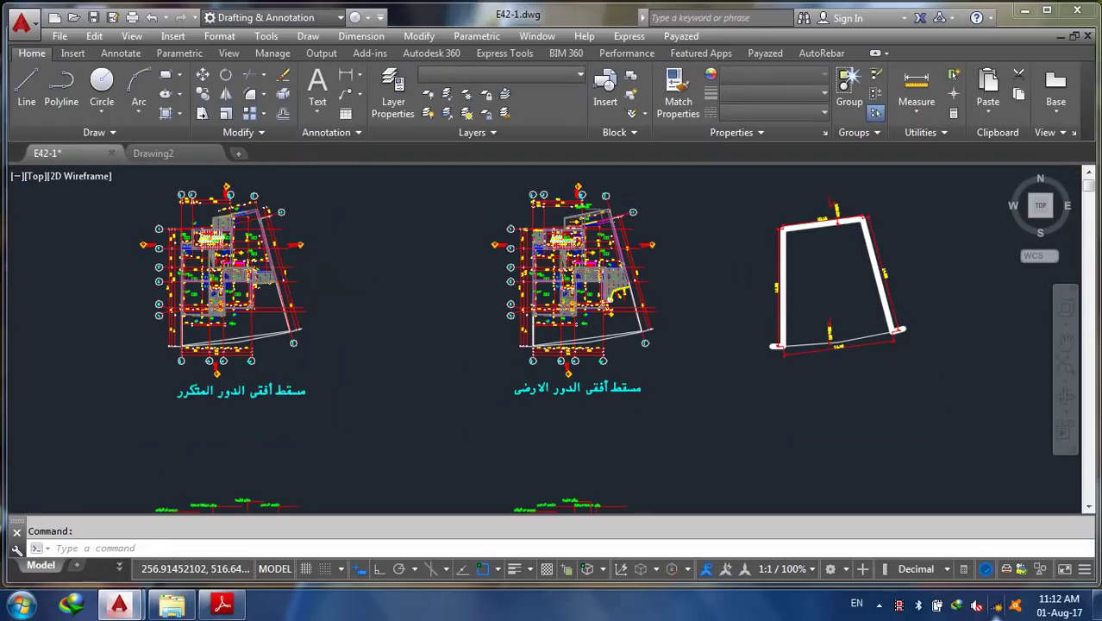
{"action": "left_click", "coordinate": [159, 157]}
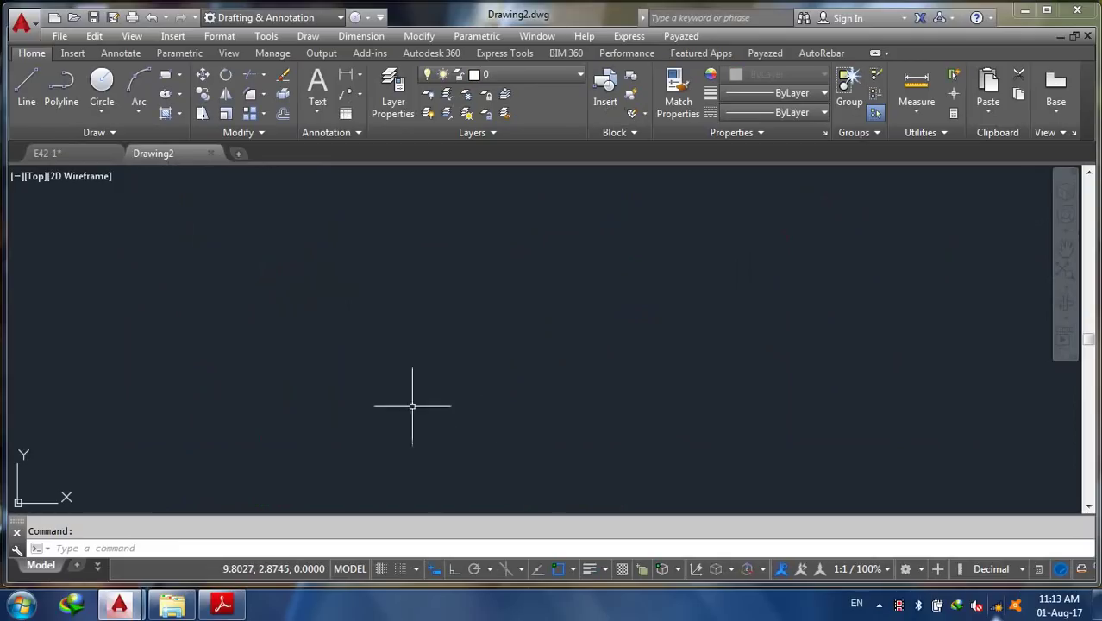
{"action": "right_click", "coordinate": [421, 290]}
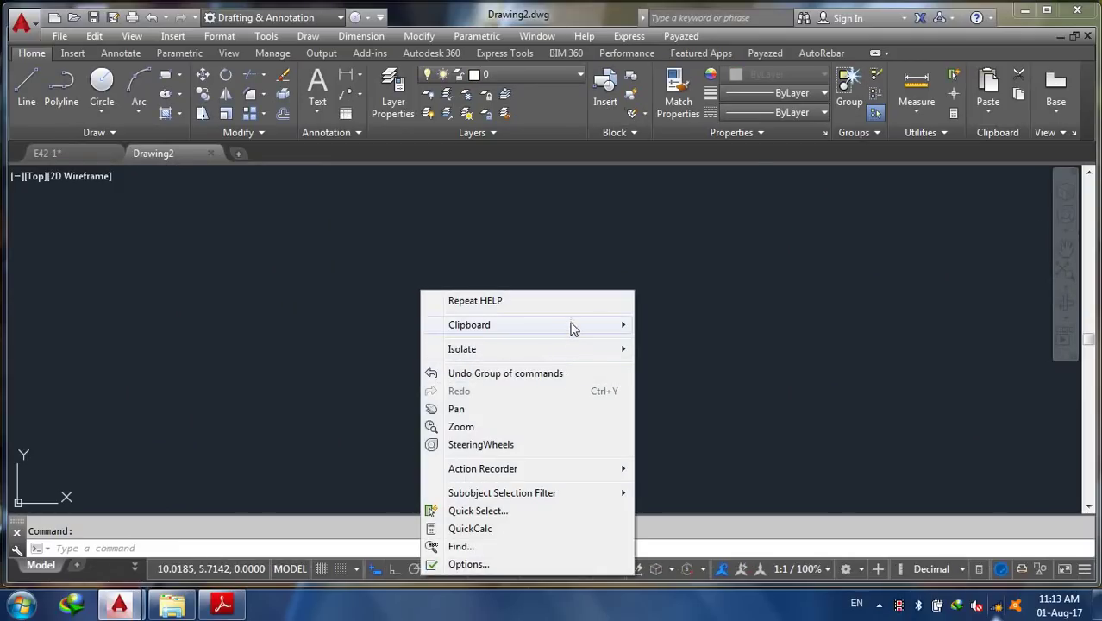
{"action": "mouse_move", "coordinate": [583, 328]}
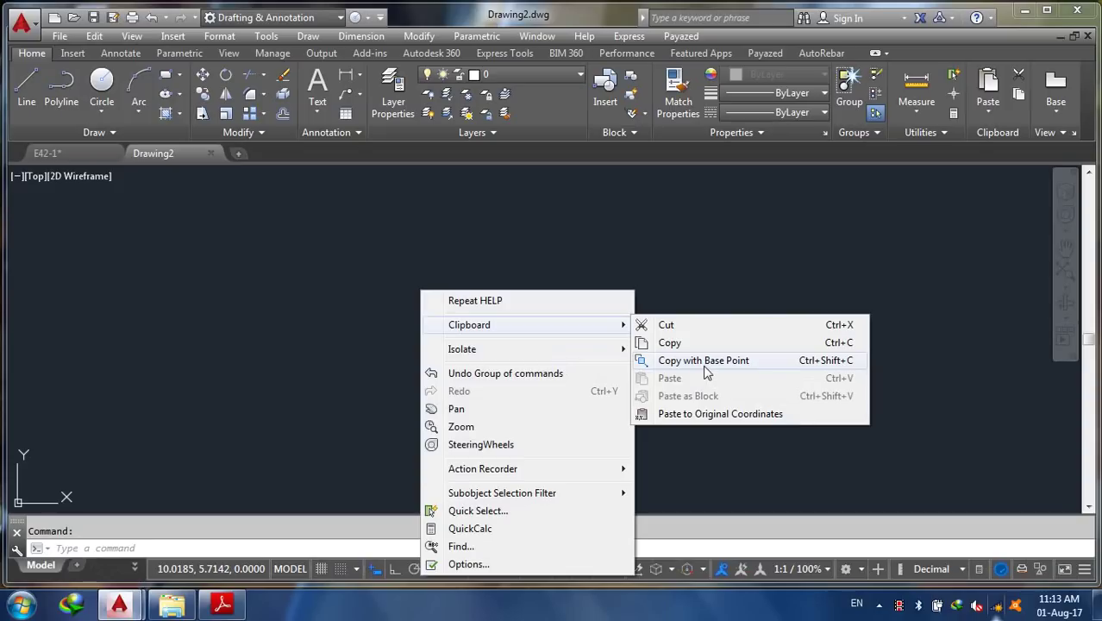
{"action": "left_click", "coordinate": [288, 246]}
{"action": "key", "text": "Escape"}
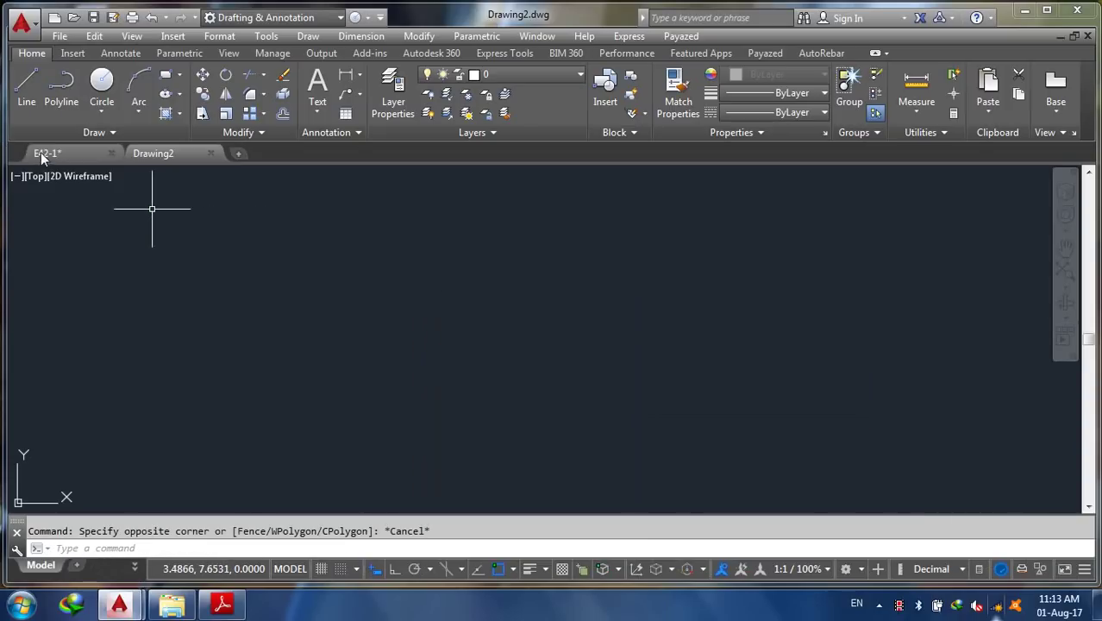
Return to E42-1.dwg and copy the site boundary outline and its dimensions to the clipboard again
{"action": "left_click", "coordinate": [97, 162]}
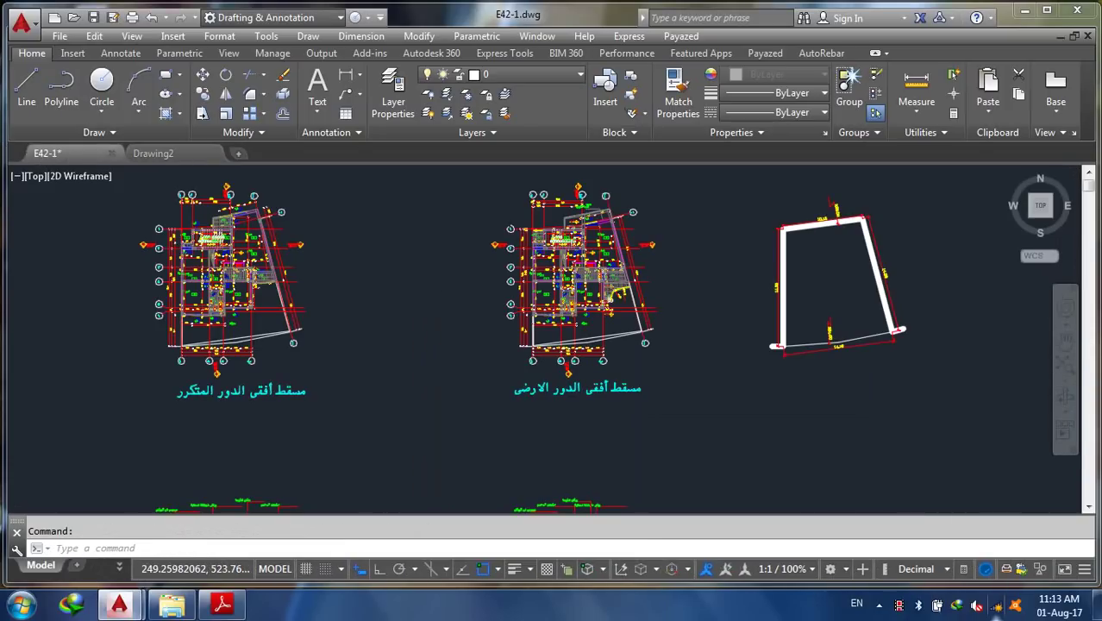
{"action": "left_click", "coordinate": [911, 203]}
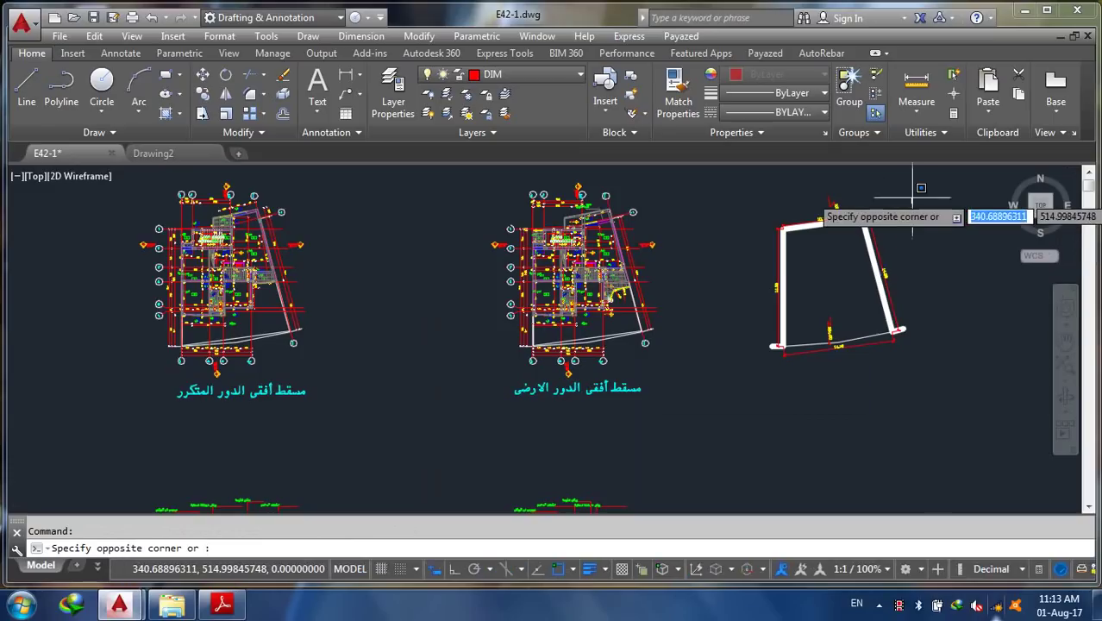
{"action": "left_click", "coordinate": [776, 348]}
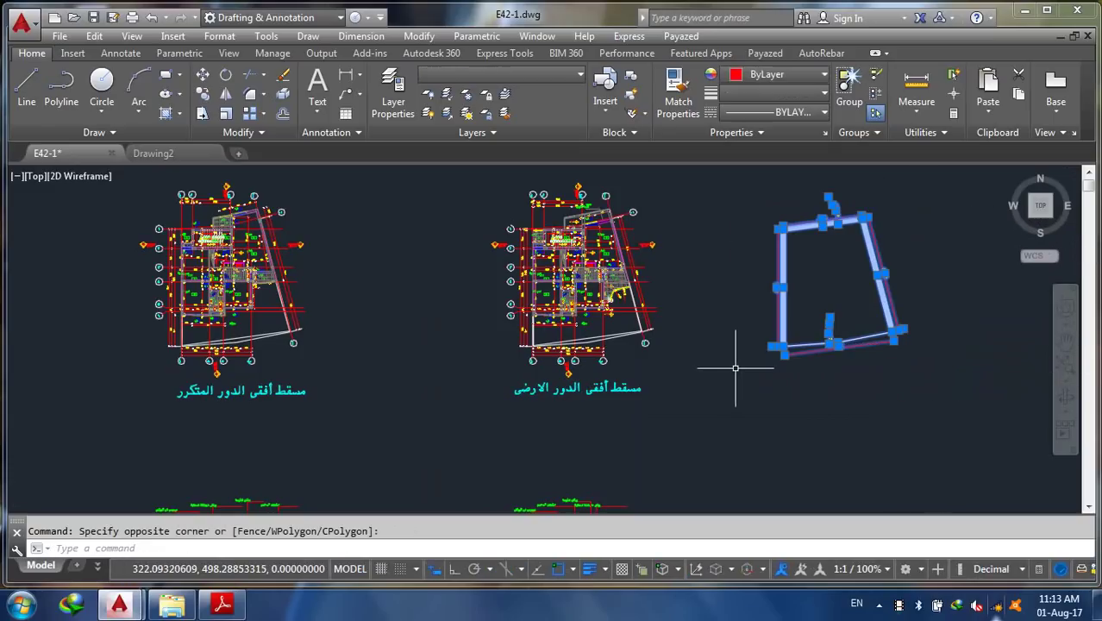
{"action": "right_click", "coordinate": [791, 302]}
{"action": "mouse_move", "coordinate": [908, 264]}
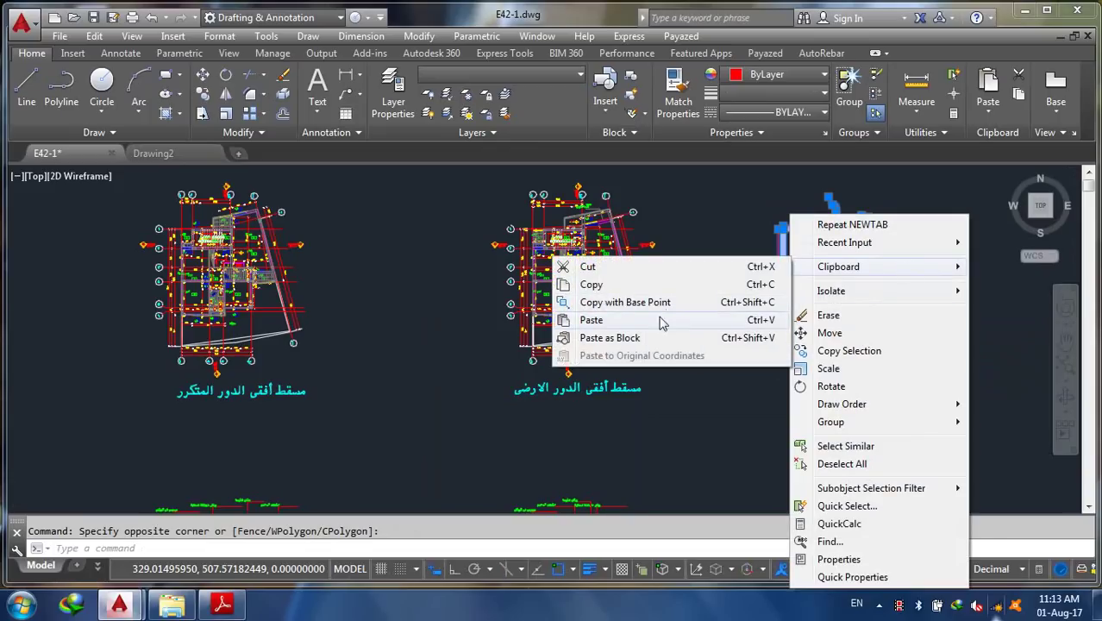
{"action": "left_click", "coordinate": [607, 286]}
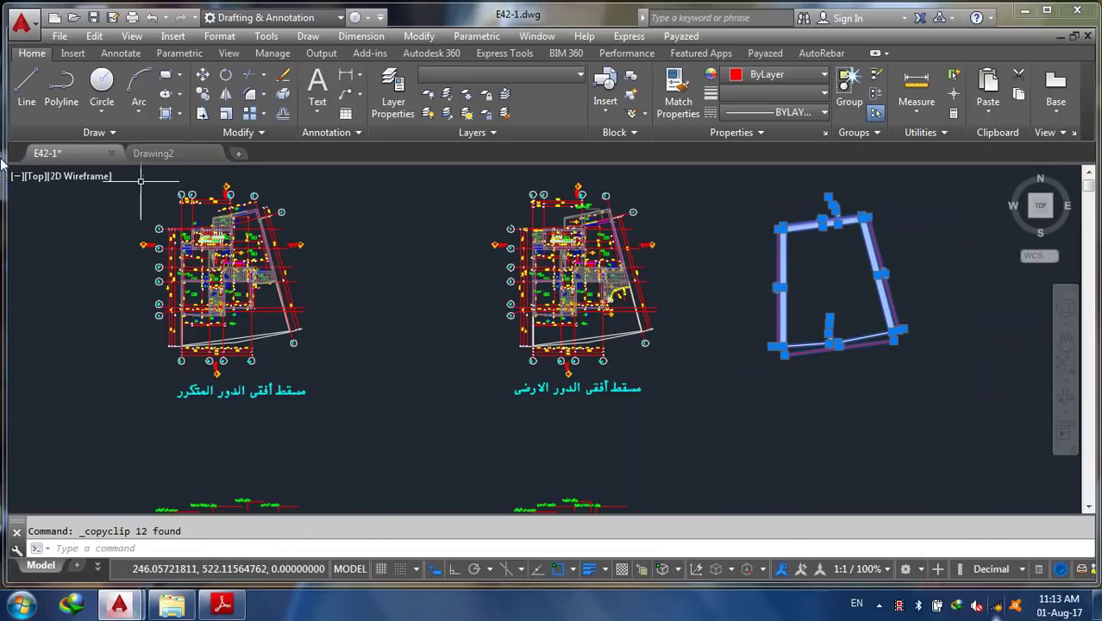
Switch to Drawing2 and paste the copied site boundary at its original coordinates
{"action": "left_click", "coordinate": [149, 153]}
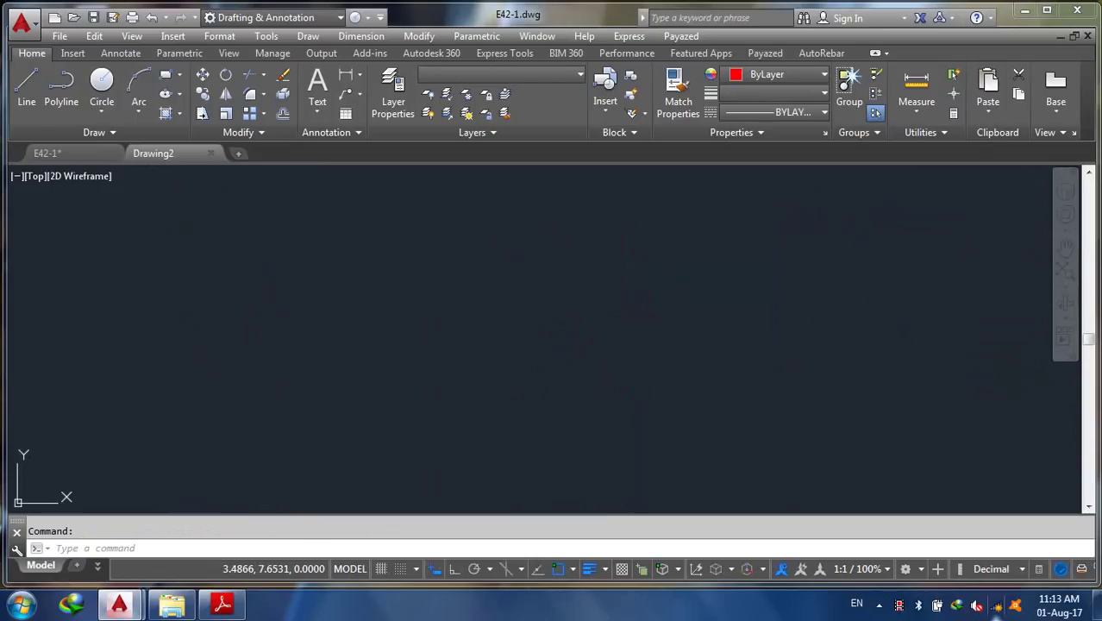
{"action": "right_click", "coordinate": [465, 282]}
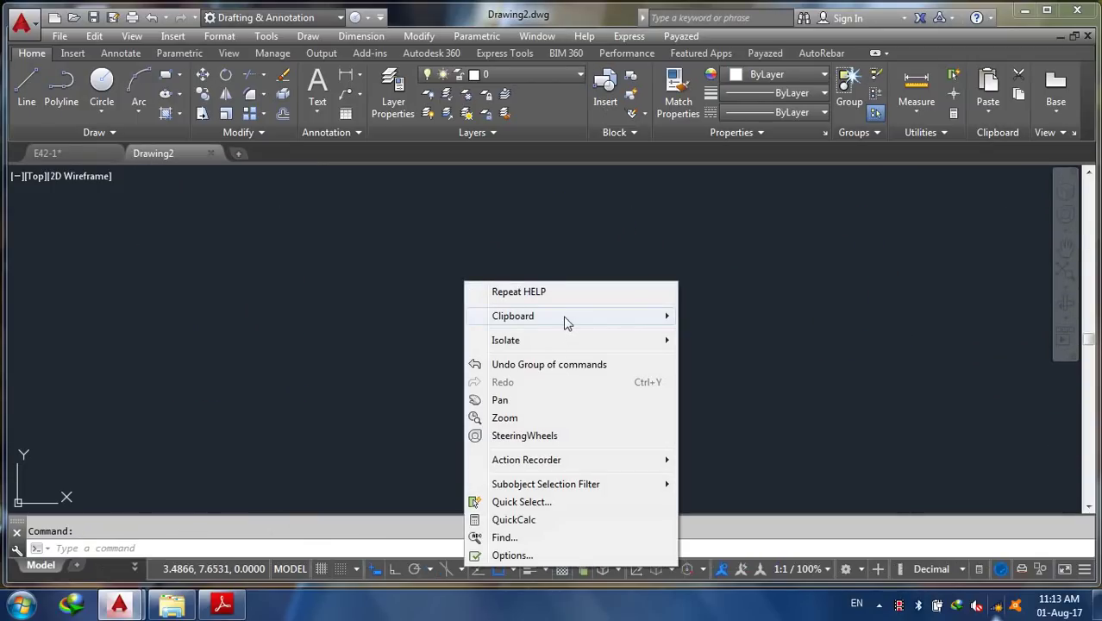
{"action": "mouse_move", "coordinate": [566, 322]}
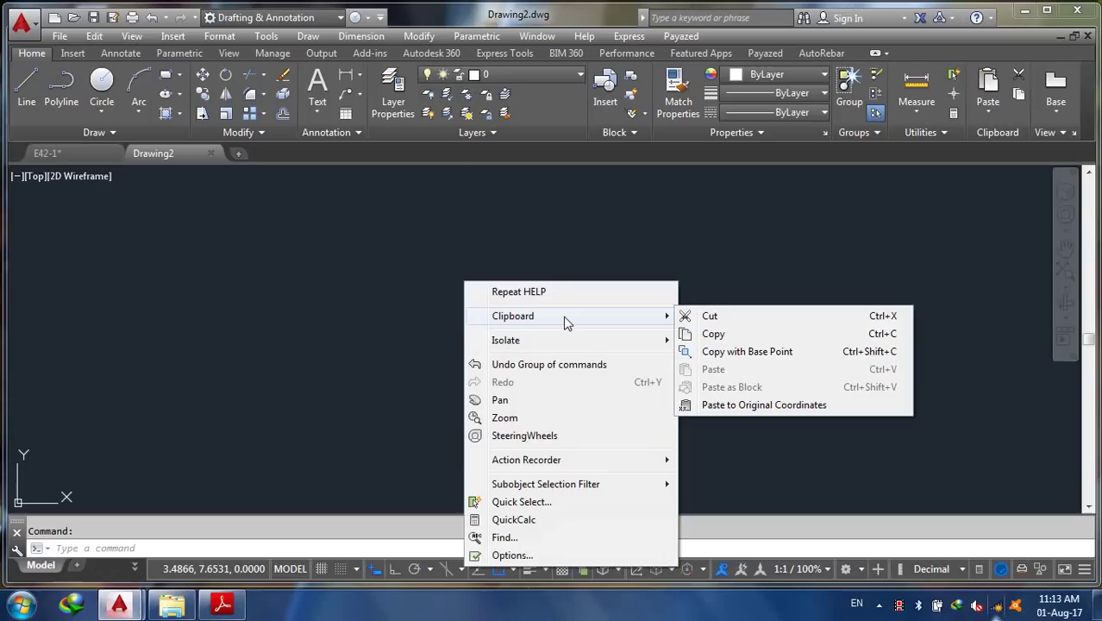
{"action": "left_click", "coordinate": [760, 404]}
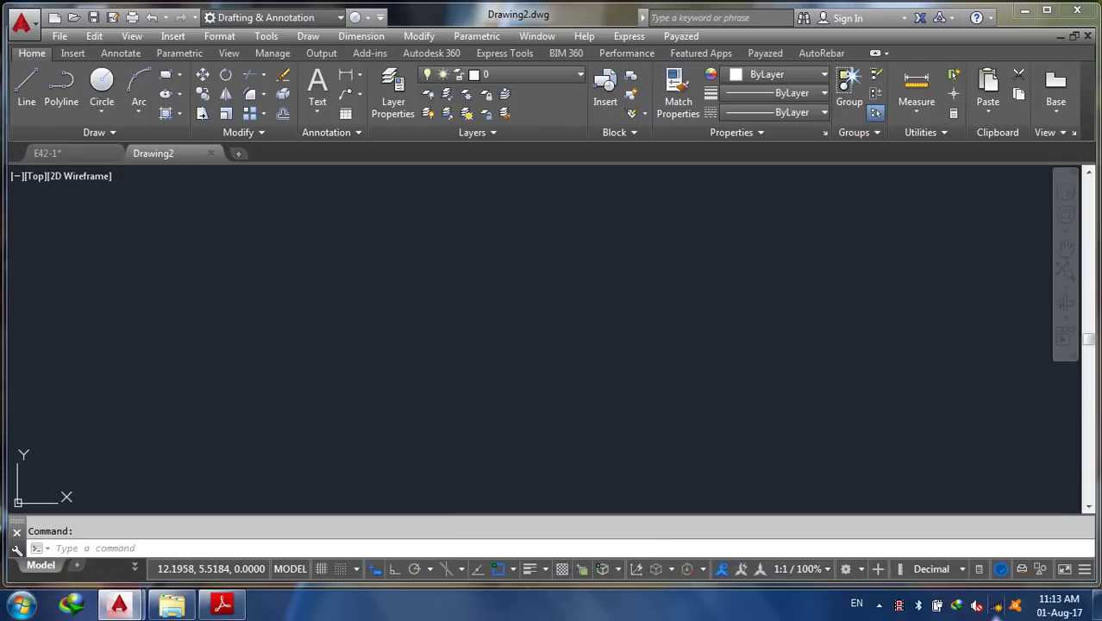
{"action": "scroll", "coordinate": [544, 392], "scroll_direction": "down", "scroll_amount": 4}
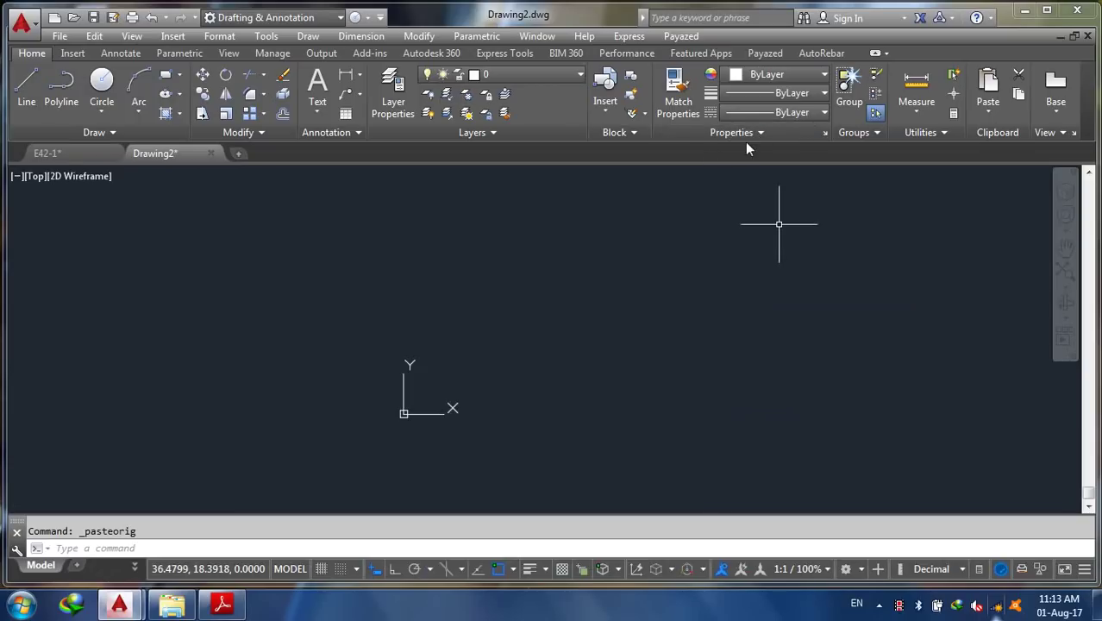
Paste the site boundary and its dimensions into the drawing at an insertion point about (10.98, 0.22), near the origin
{"action": "right_click", "coordinate": [250, 252]}
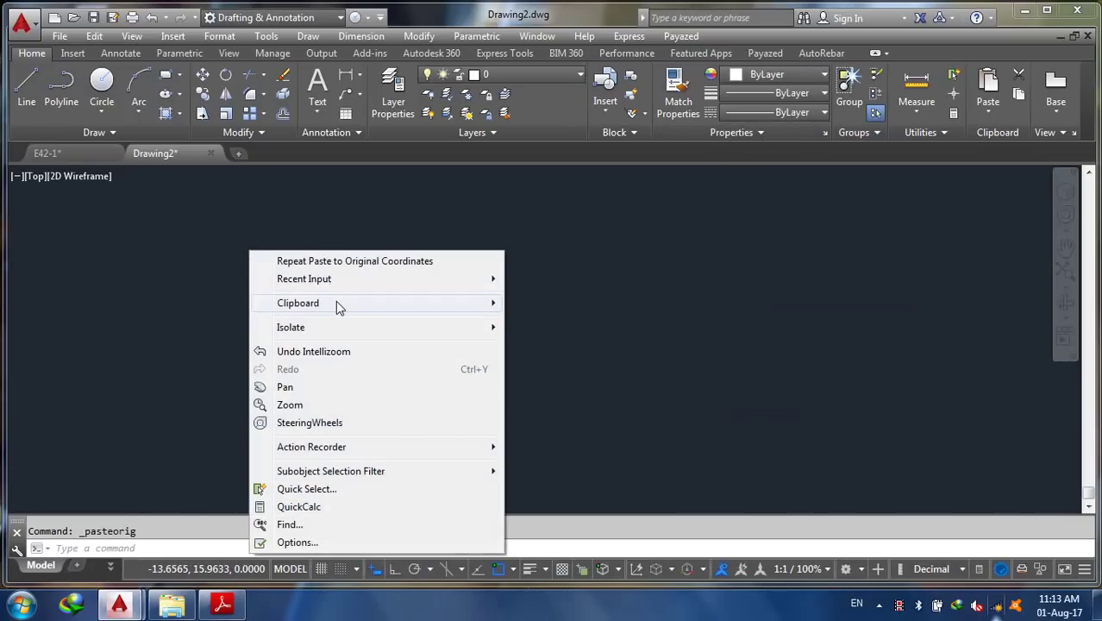
{"action": "left_click", "coordinate": [610, 241]}
{"action": "right_click", "coordinate": [577, 287]}
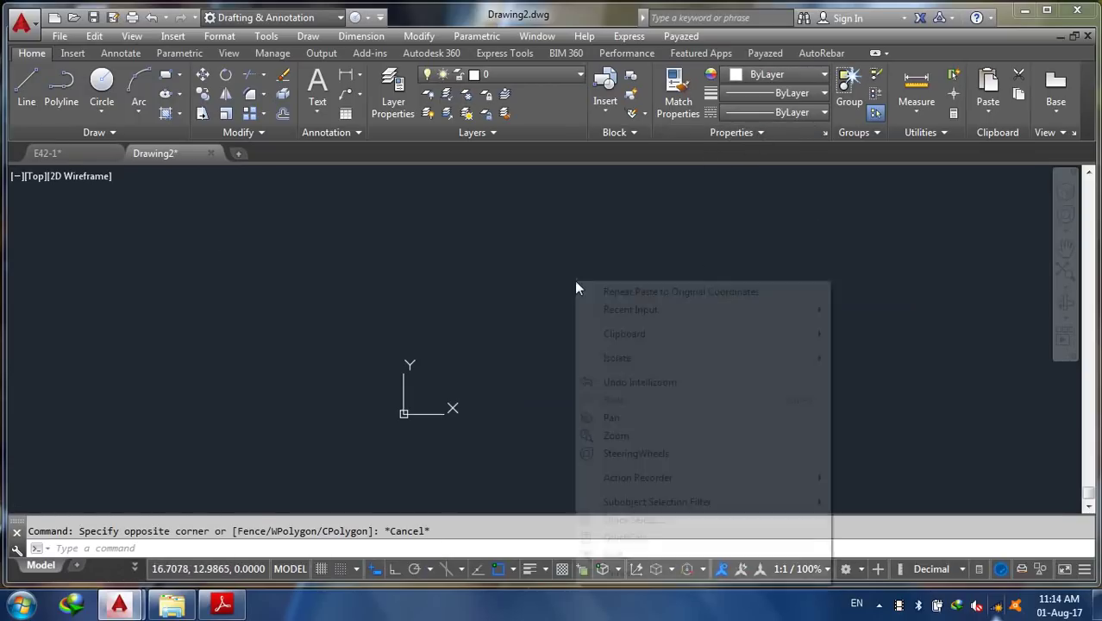
{"action": "mouse_move", "coordinate": [672, 333]}
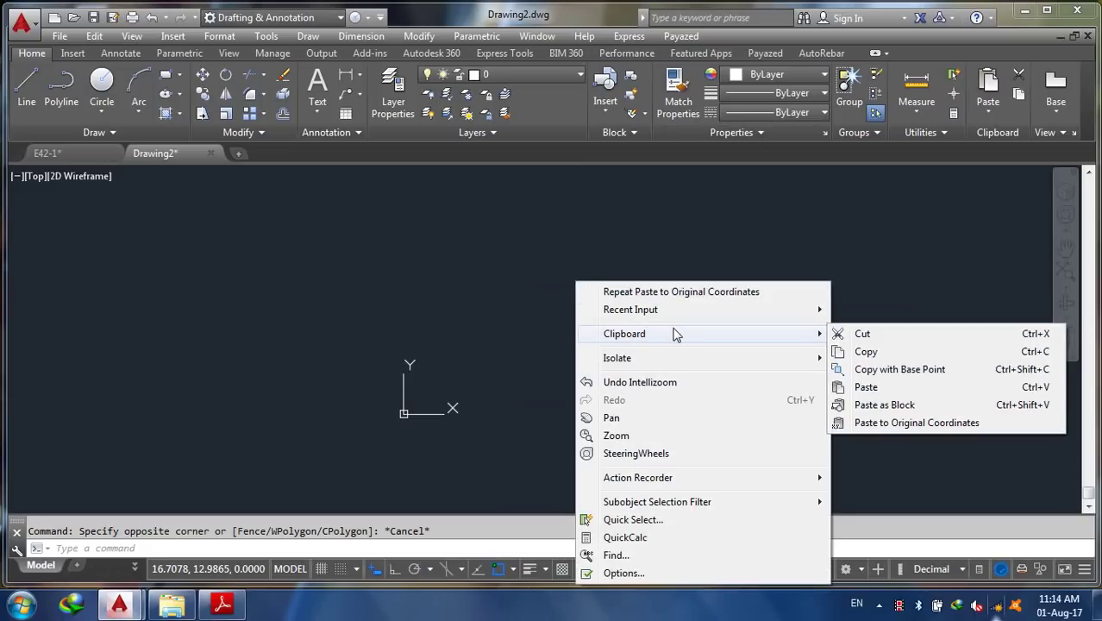
{"action": "left_click", "coordinate": [910, 391]}
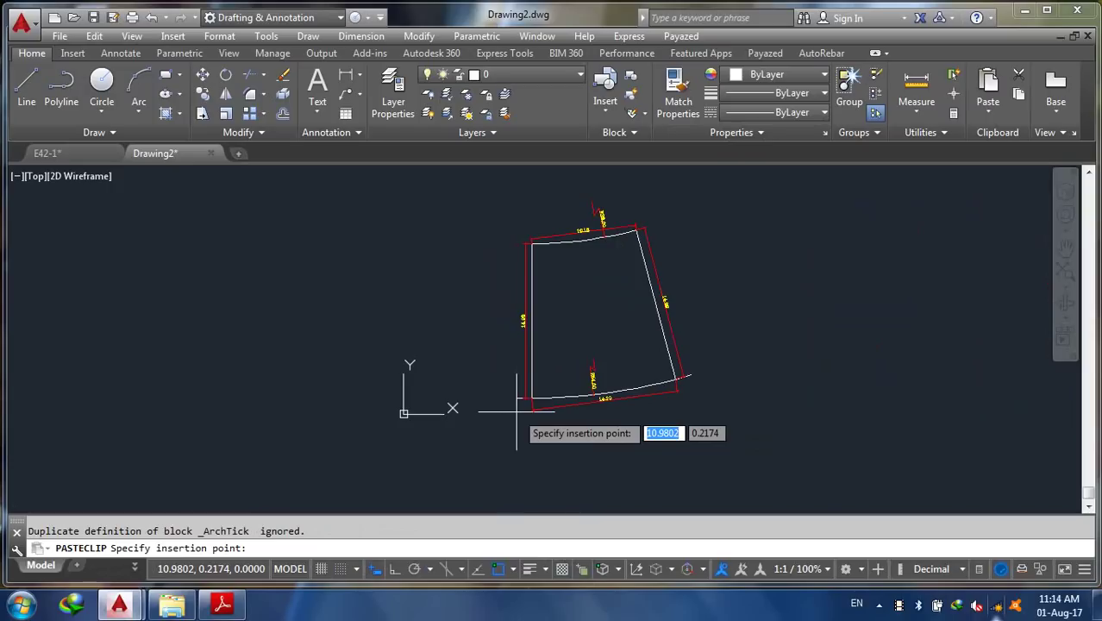
{"action": "left_click", "coordinate": [517, 412]}
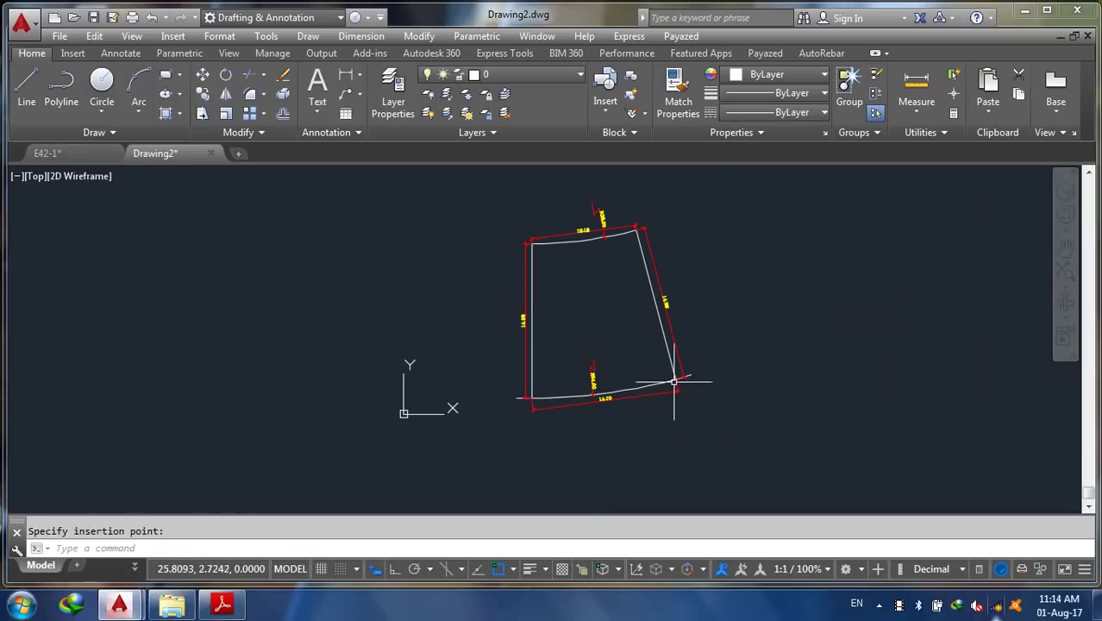
Save the site boundary drawing on the Desktop as Xref.dwg
{"action": "left_click", "coordinate": [231, 611]}
{"action": "left_click", "coordinate": [225, 605]}
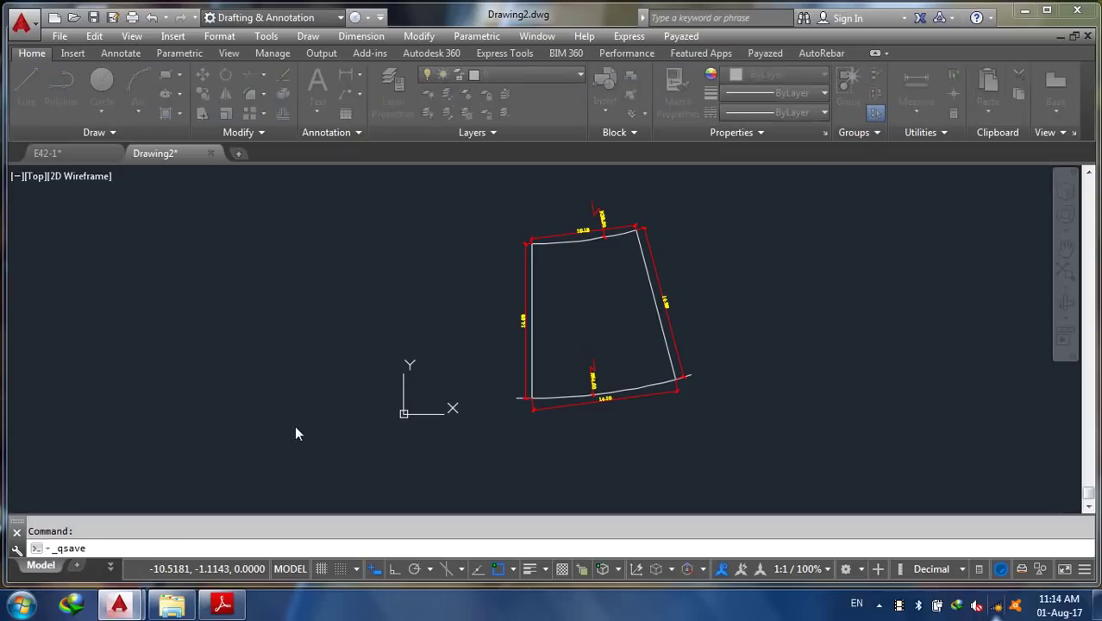
{"action": "key", "text": "ctrl+s"}
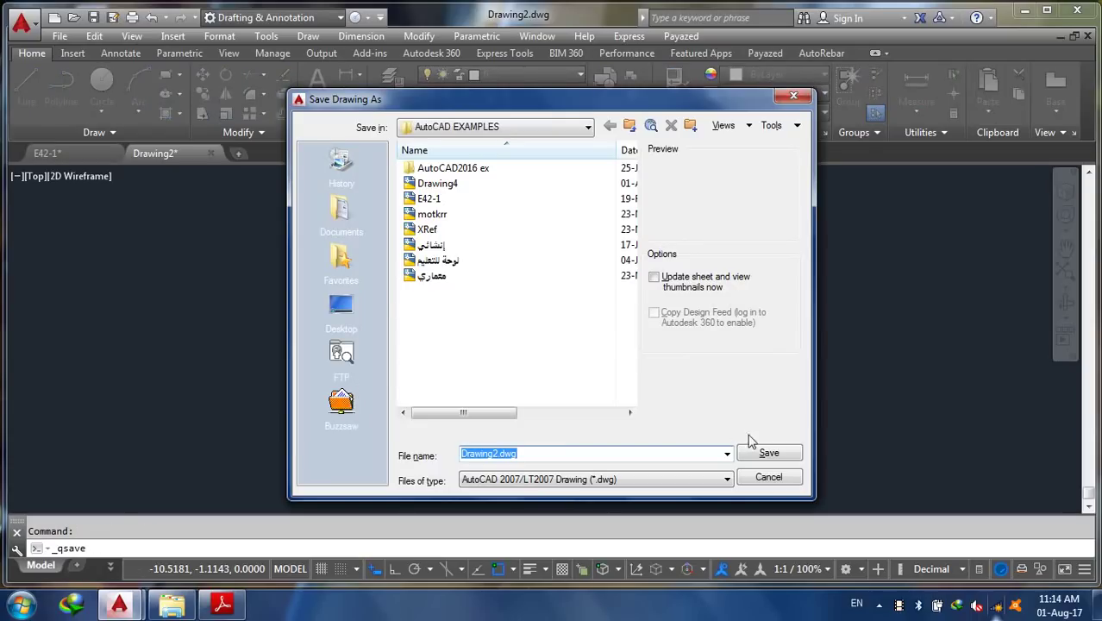
{"action": "left_click", "coordinate": [655, 453]}
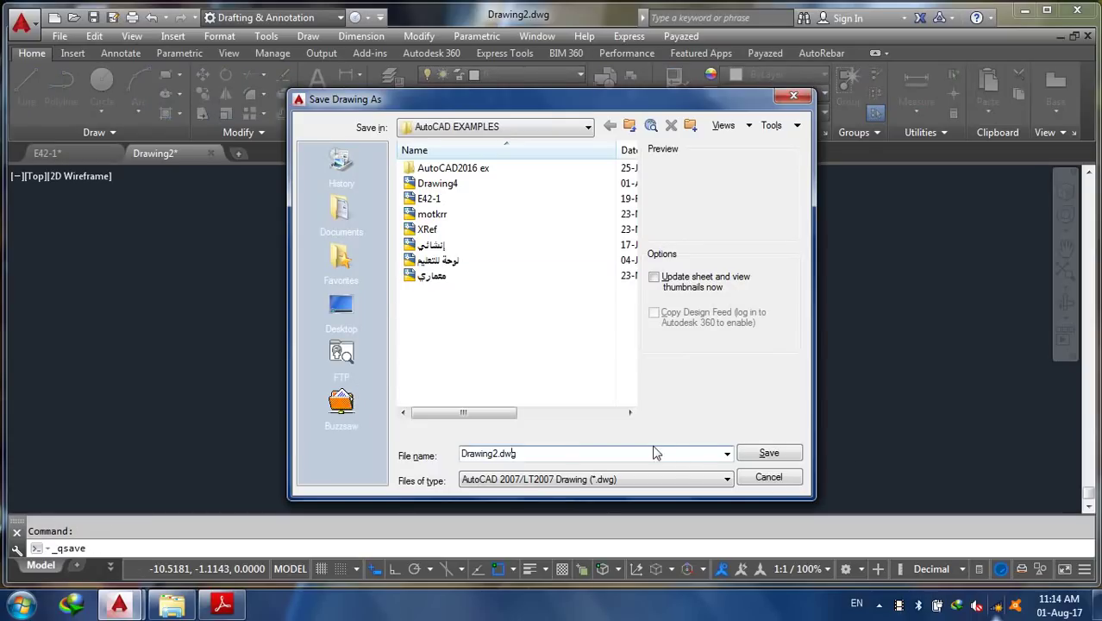
{"action": "key", "text": "BackSpace"}
{"action": "key", "text": "BackSpace"}
{"action": "key", "text": "BackSpace"}
{"action": "key", "text": "BackSpace"}
{"action": "key", "text": "BackSpace"}
{"action": "key", "text": "BackSpace"}
{"action": "key", "text": "BackSpace"}
{"action": "type", "text": "Xref"}
{"action": "left_click", "coordinate": [342, 307]}
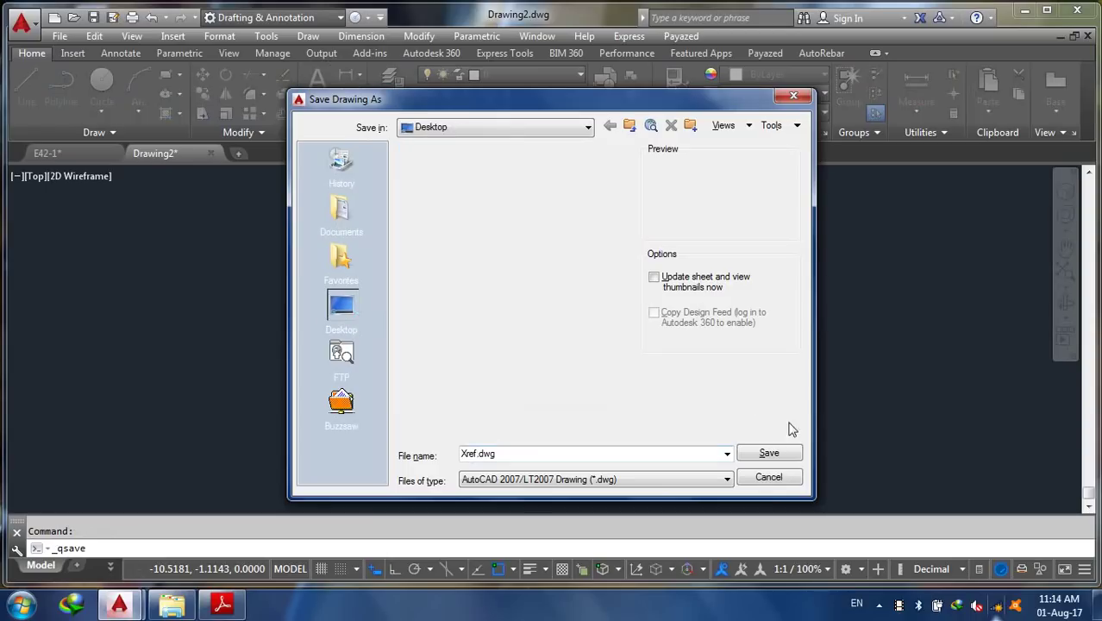
{"action": "left_click", "coordinate": [770, 455]}
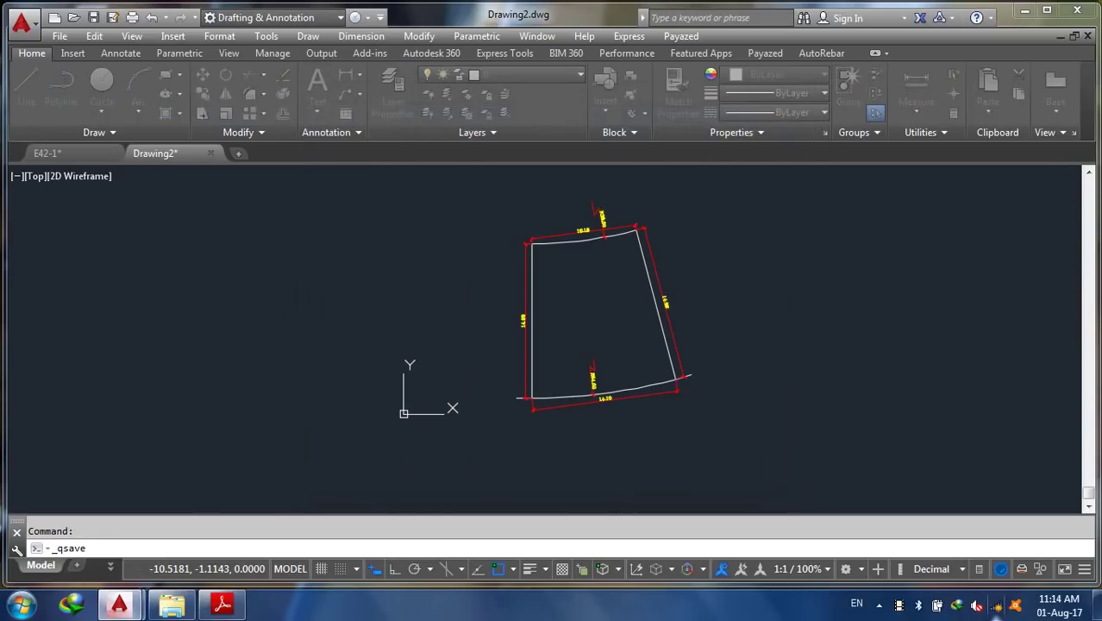
Switch to the Autocad PDF in Adobe Reader and read the page 95 instructions for attaching the first sheet
{"action": "left_click", "coordinate": [226, 604]}
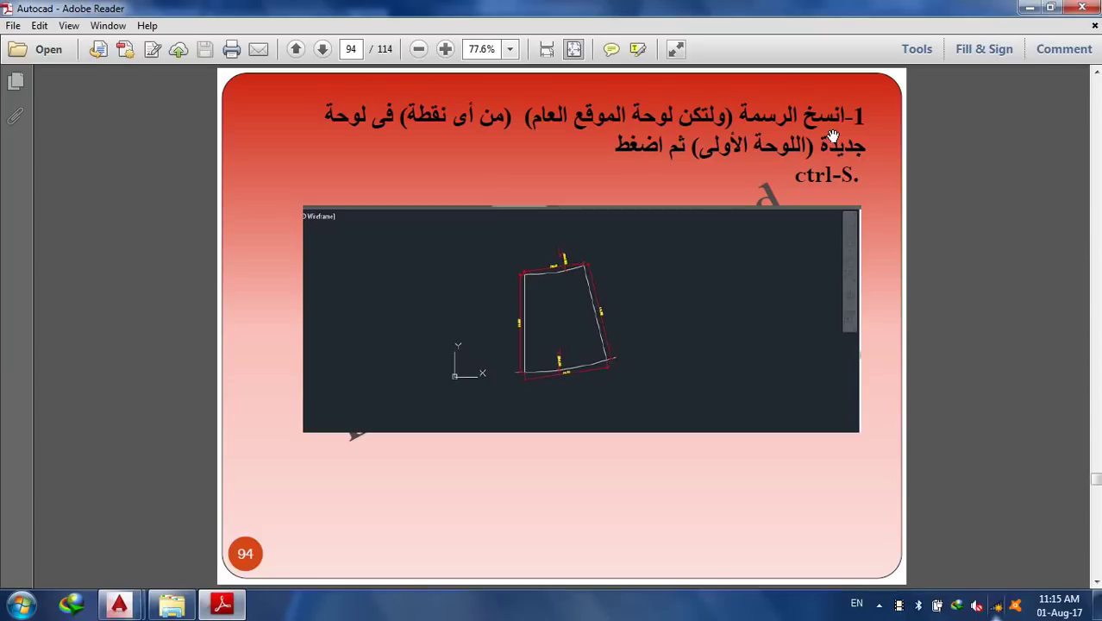
{"action": "scroll", "coordinate": [740, 219], "scroll_direction": "down", "scroll_amount": 1}
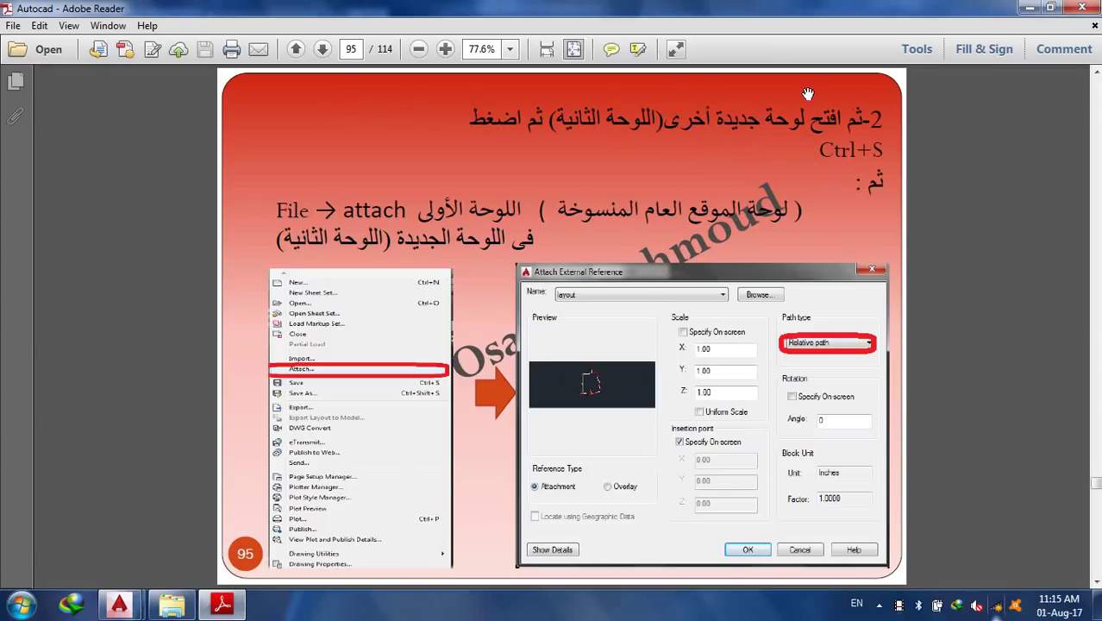
{"action": "left_click", "coordinate": [1029, 8]}
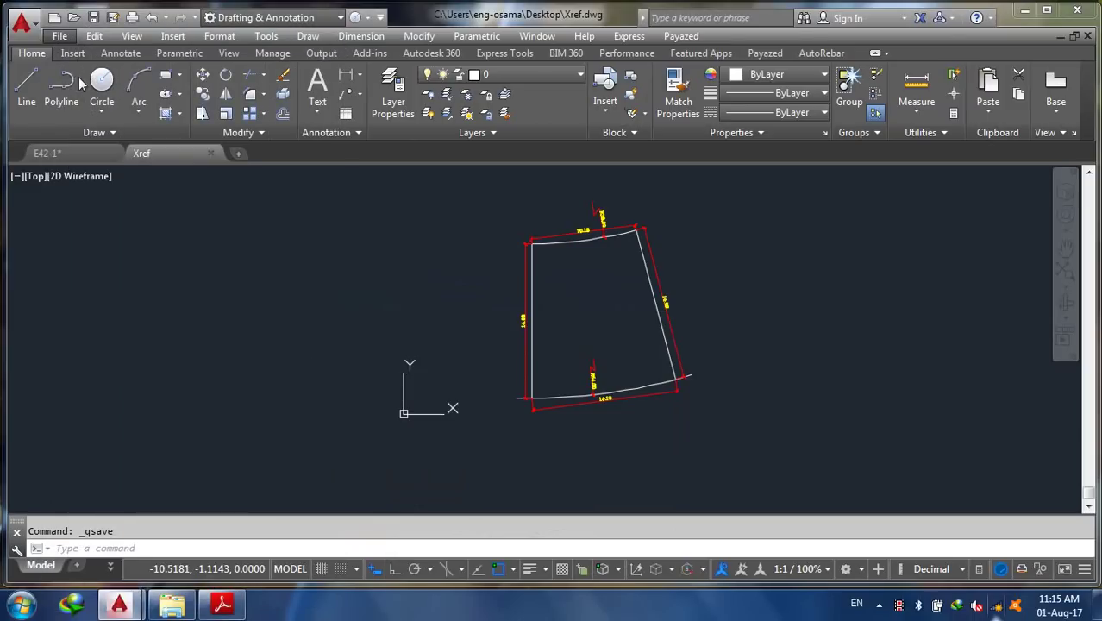
{"action": "left_click", "coordinate": [61, 39]}
{"action": "left_click", "coordinate": [121, 69]}
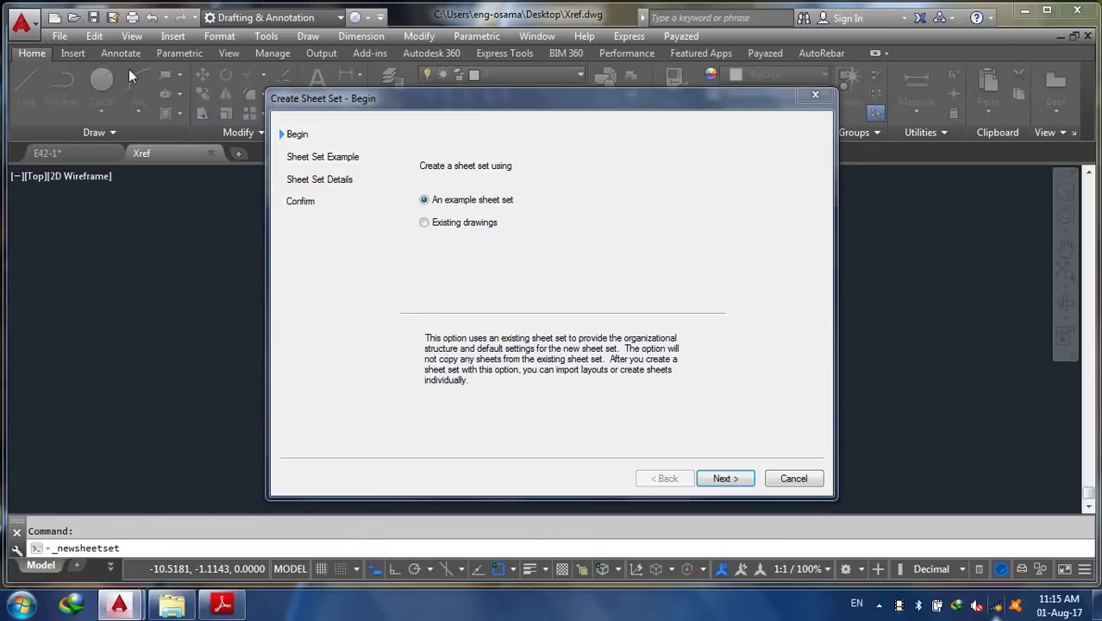
{"action": "left_click", "coordinate": [793, 480]}
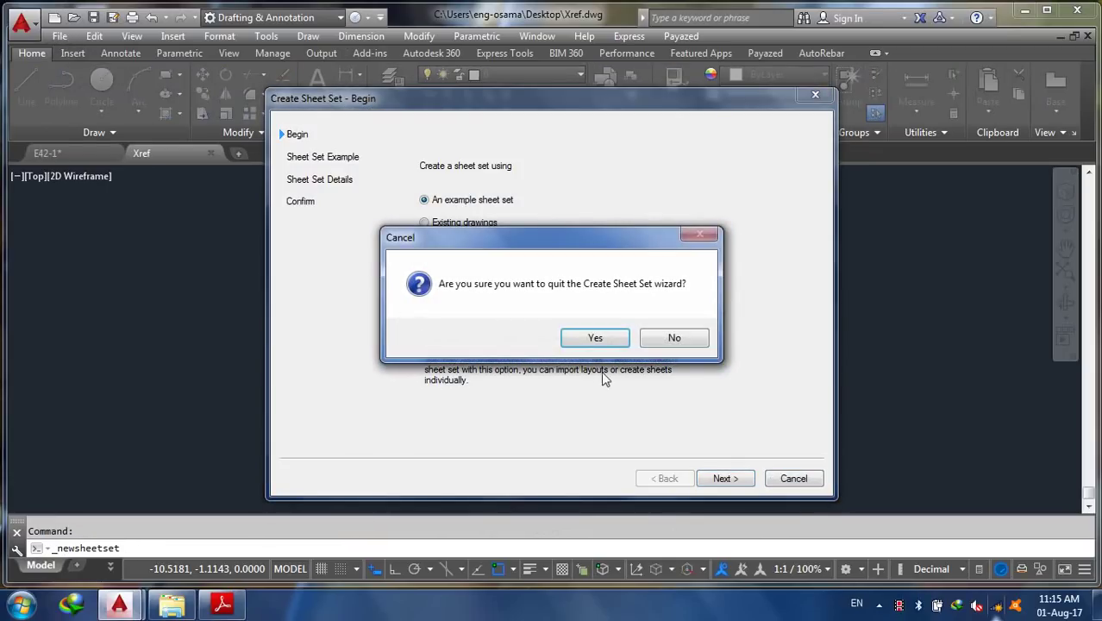
{"action": "left_click", "coordinate": [596, 338]}
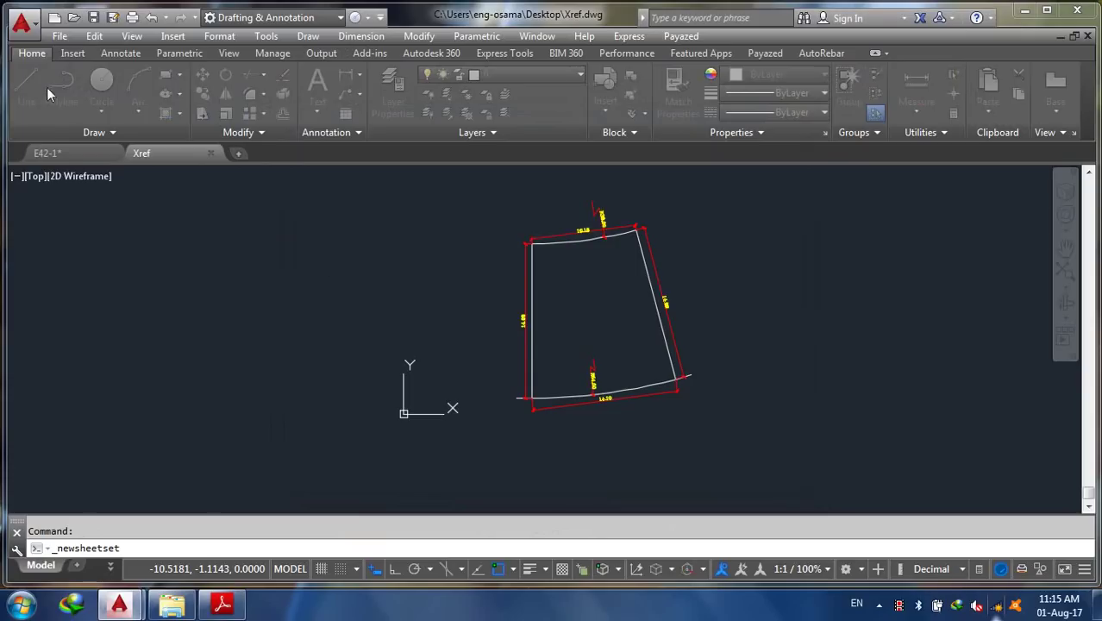
{"action": "left_click", "coordinate": [59, 37]}
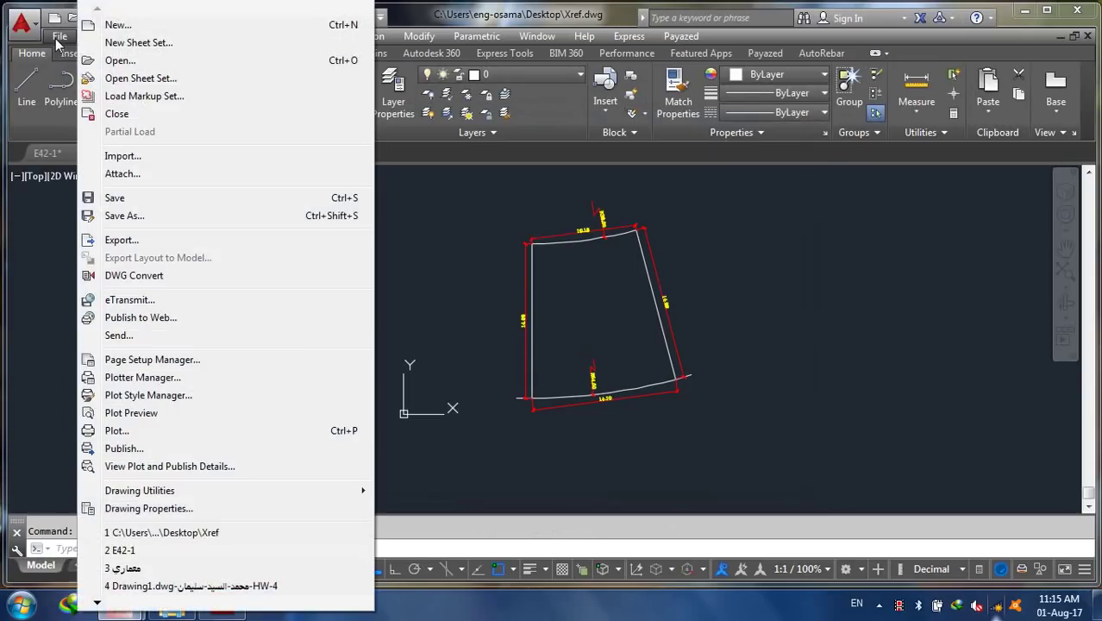
{"action": "left_click", "coordinate": [144, 41]}
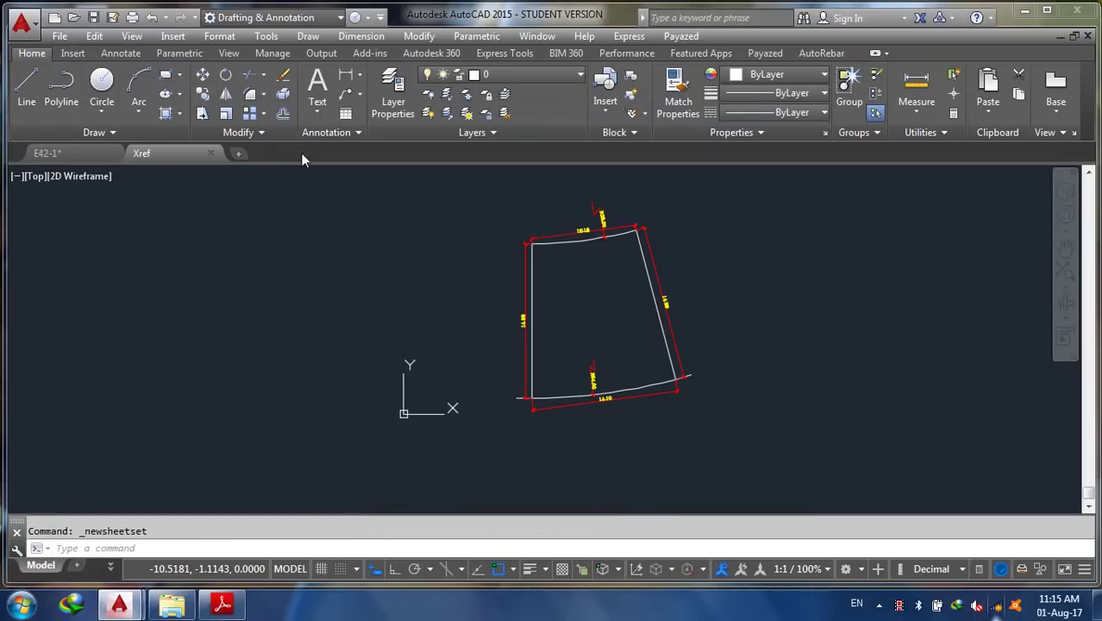
Create a second new blank drawing without a template
{"action": "key", "text": "ctrl+n"}
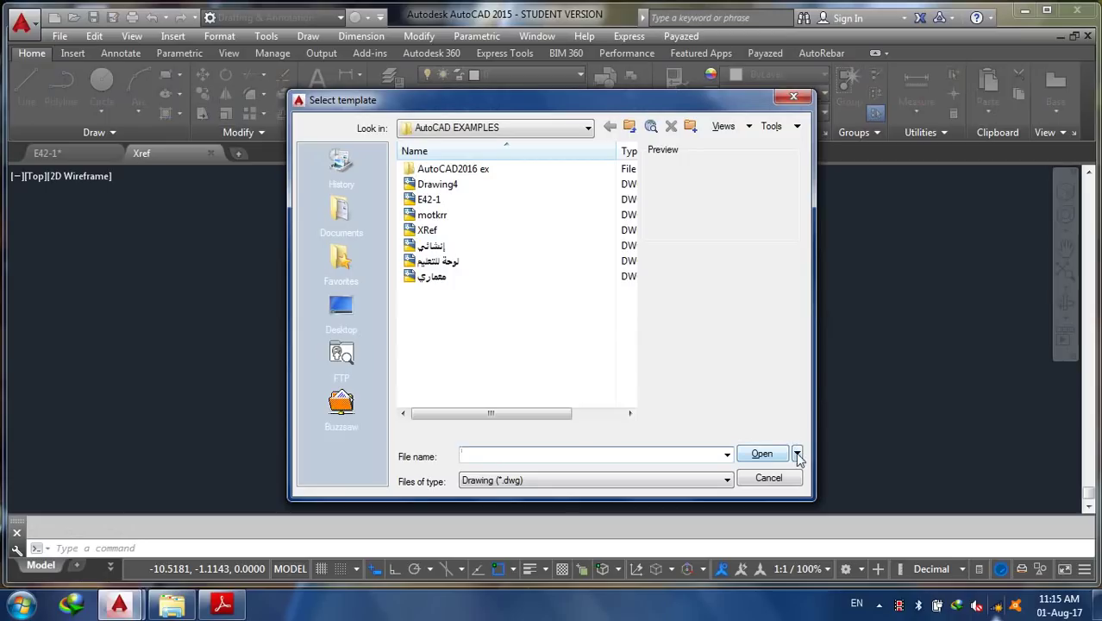
{"action": "left_click", "coordinate": [798, 455]}
{"action": "left_click", "coordinate": [854, 576]}
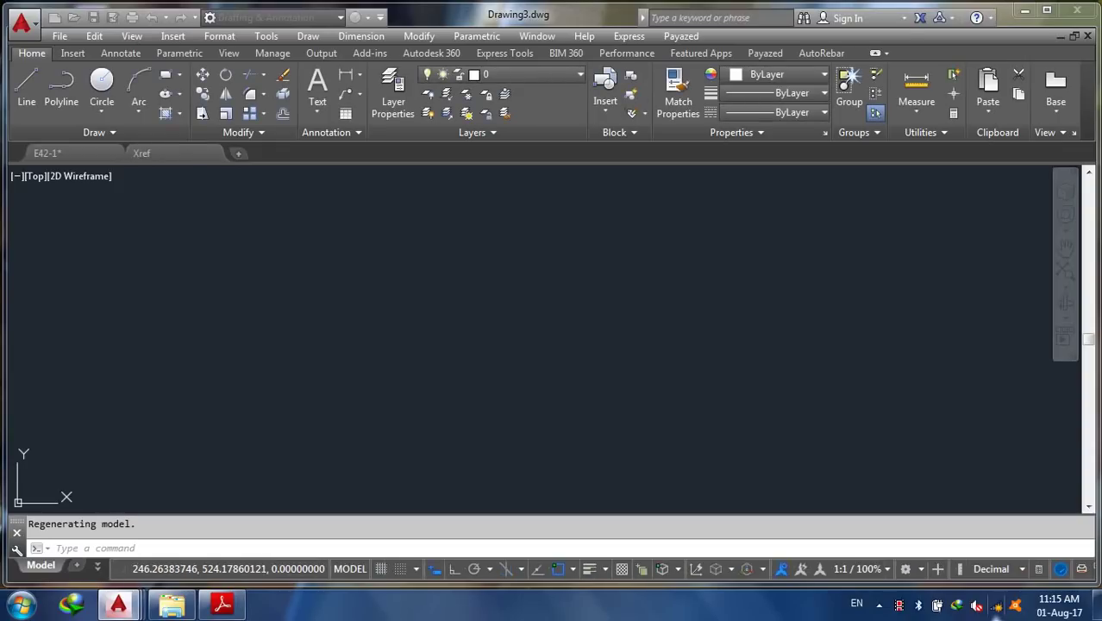
Save the new blank drawing on the Desktop as Drawing3.dwg
{"action": "left_click", "coordinate": [229, 609]}
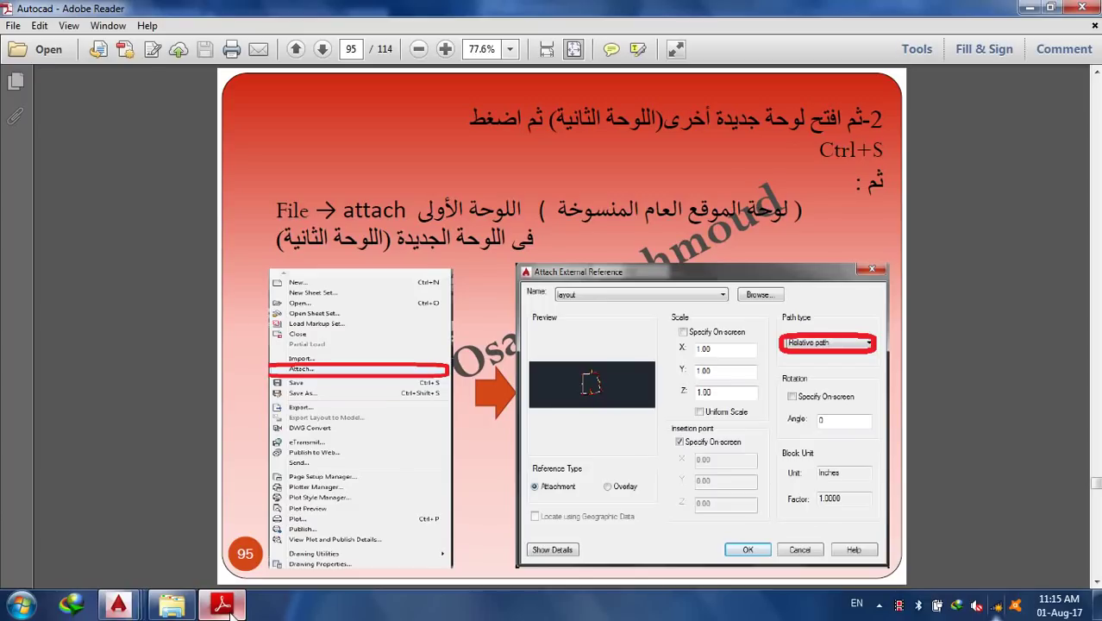
{"action": "left_click", "coordinate": [229, 609]}
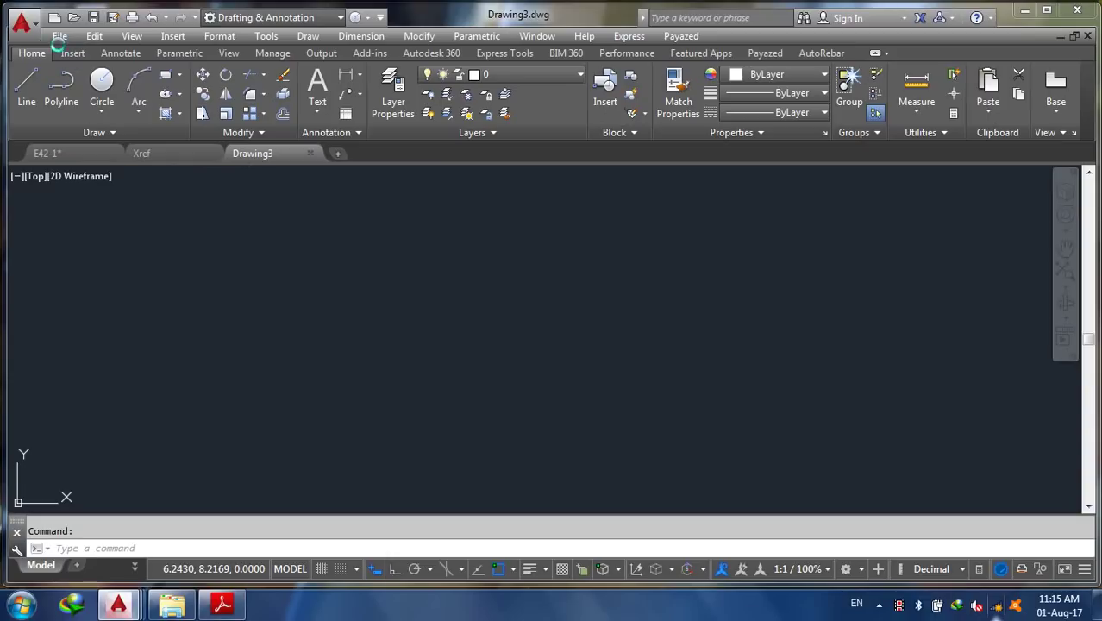
{"action": "key", "text": "ctrl+s"}
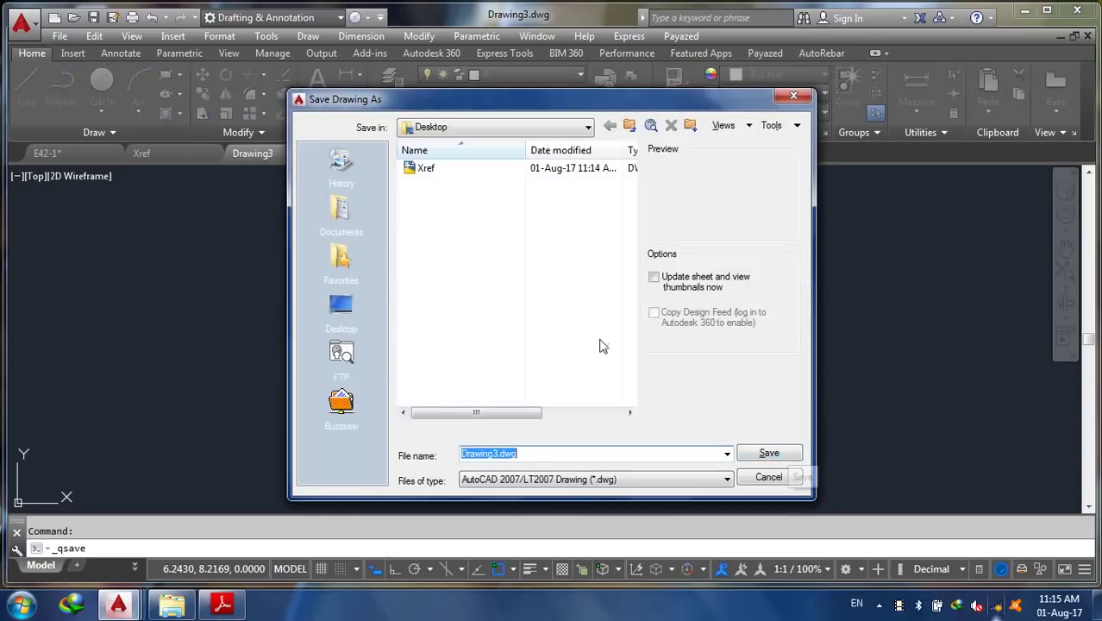
{"action": "left_click", "coordinate": [759, 457]}
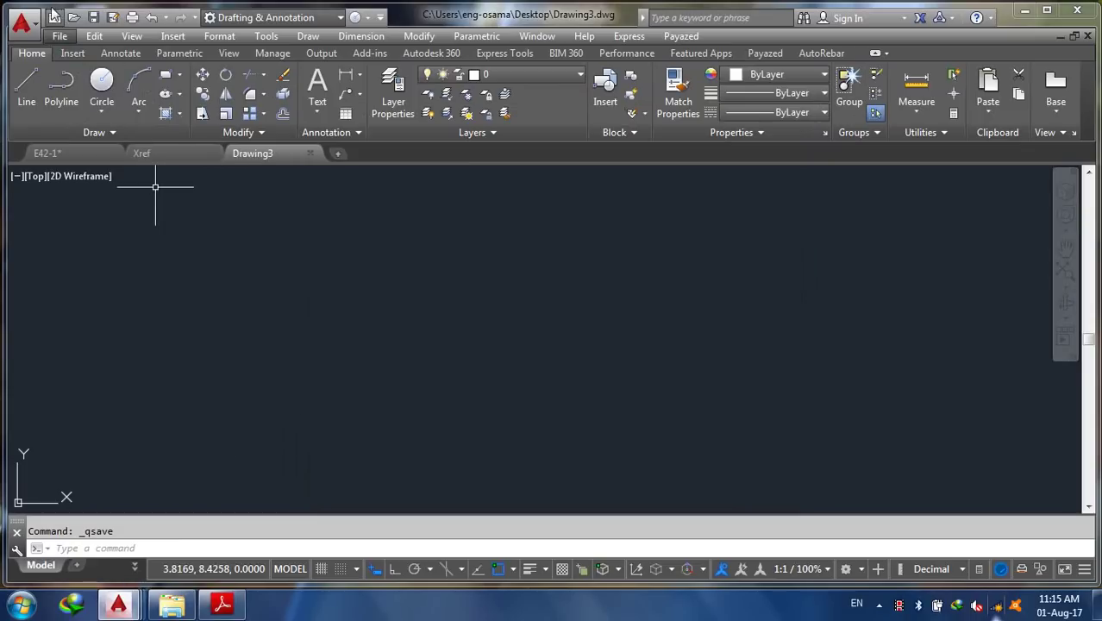
Attach Xref.dwg from the Desktop to Drawing3 as an external reference, using Attachment type, a relative path and an on-screen insertion point
{"action": "left_click", "coordinate": [60, 38]}
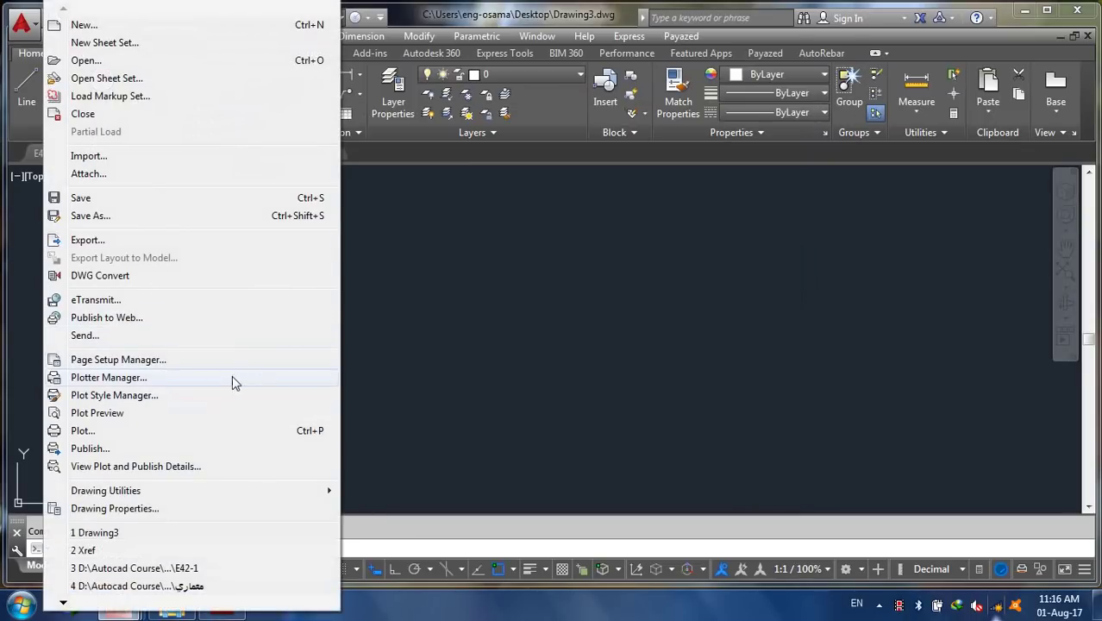
{"action": "left_click", "coordinate": [140, 172]}
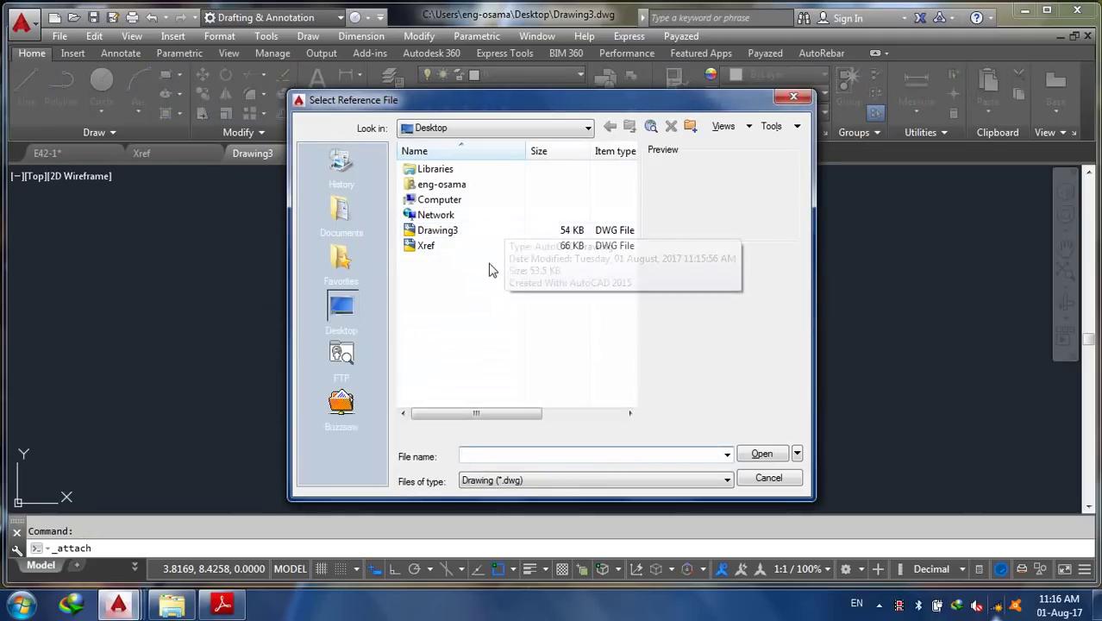
{"action": "left_click", "coordinate": [447, 247]}
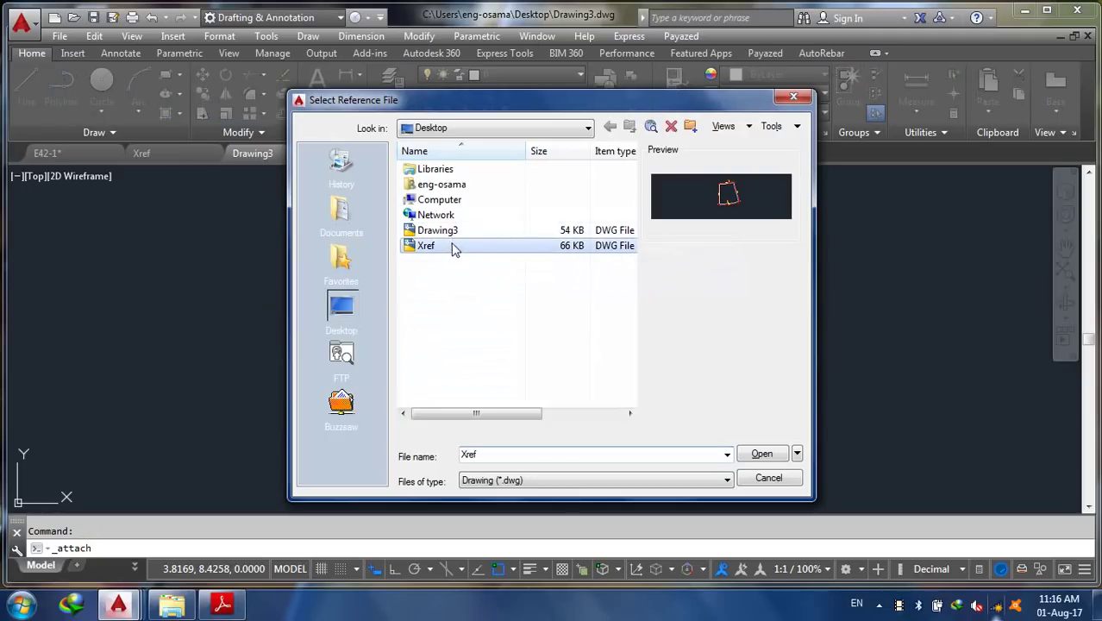
{"action": "left_click", "coordinate": [764, 455]}
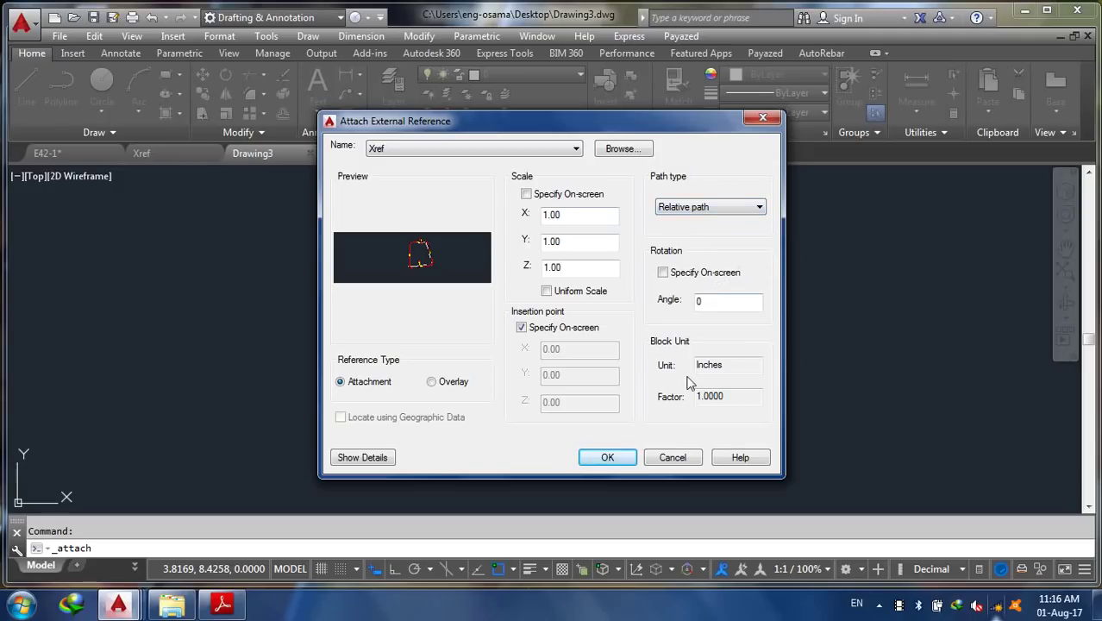
{"action": "left_click", "coordinate": [607, 457]}
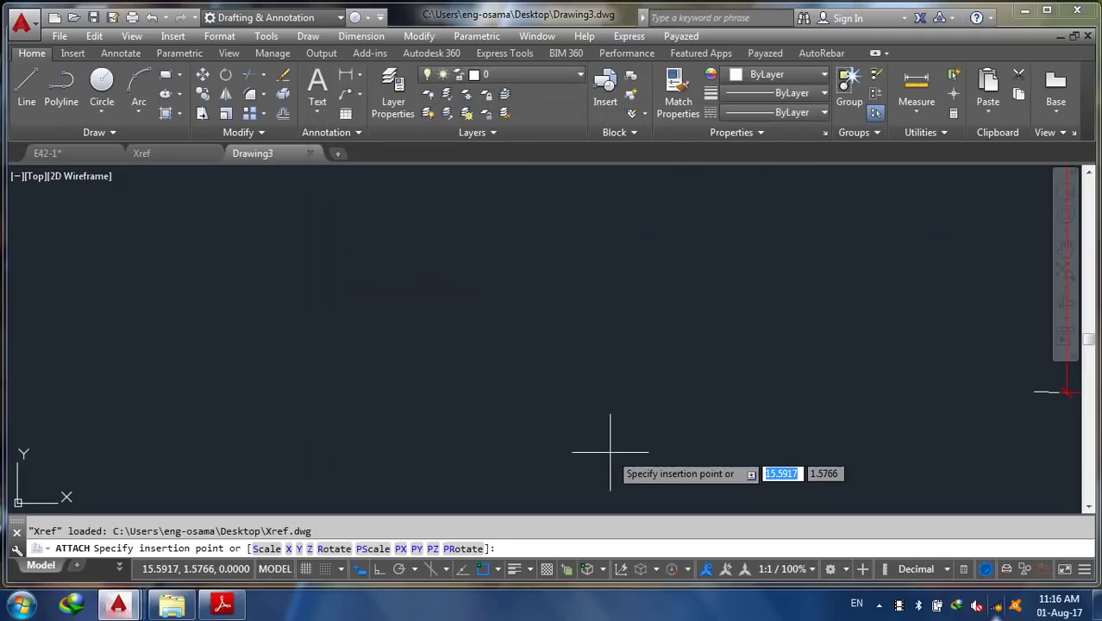
Place the attached site boundary just above and left of the origin, and save Drawing3
{"action": "scroll", "coordinate": [215, 491], "scroll_direction": "down", "scroll_amount": 6}
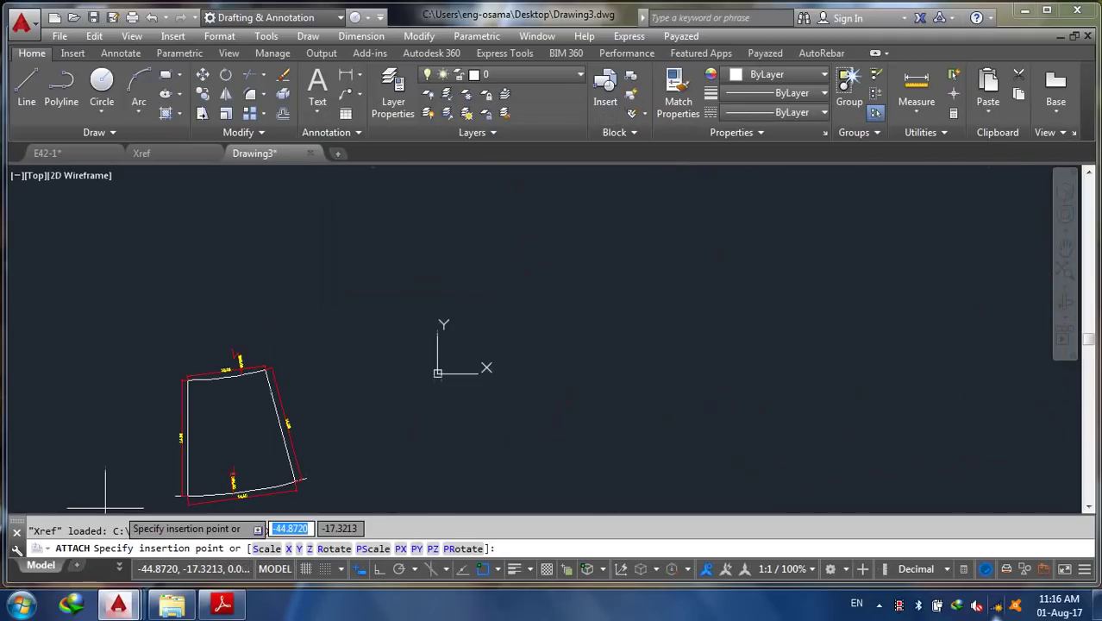
{"action": "left_click", "coordinate": [223, 342]}
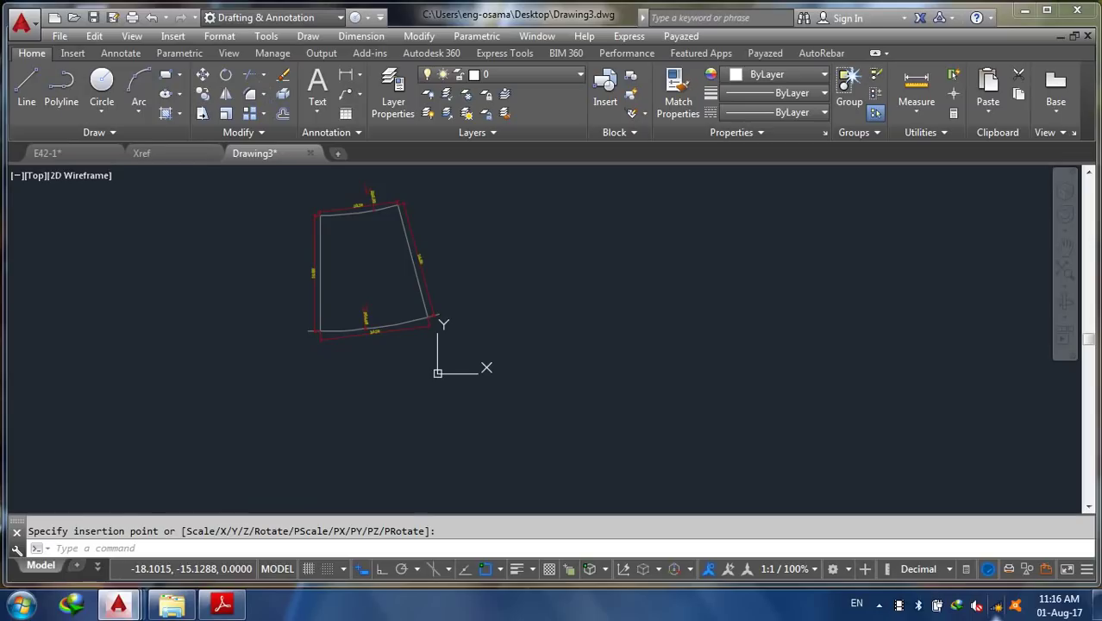
{"action": "key", "text": "ctrl+s"}
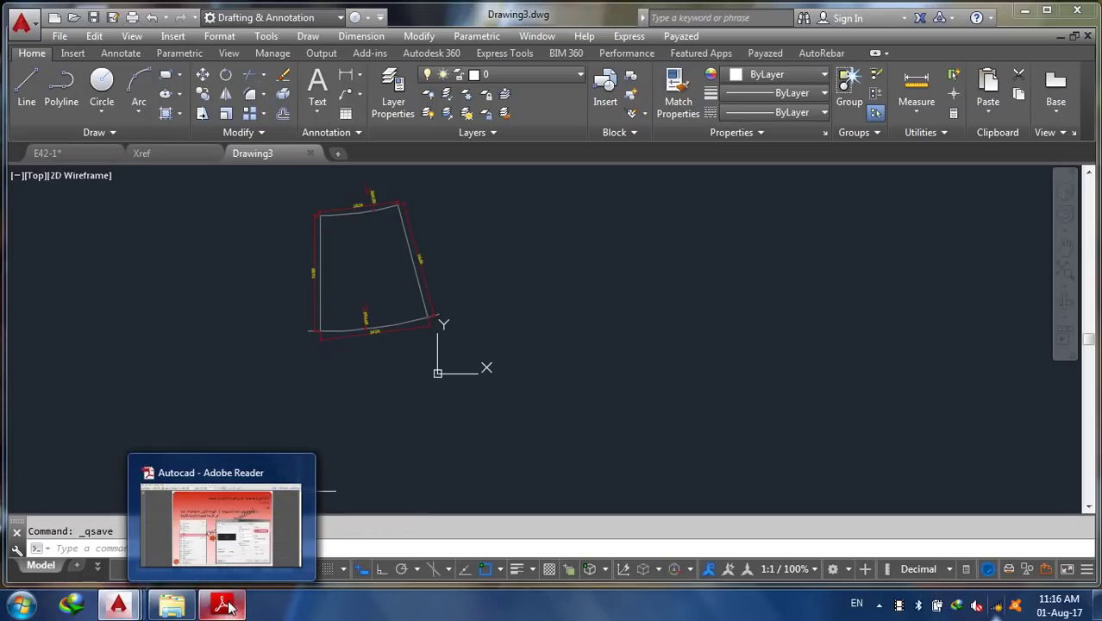
Switch to the Autocad PDF in Adobe Reader, read the page 96 note on the attached drawing, and return to AutoCAD
{"action": "left_click", "coordinate": [228, 608]}
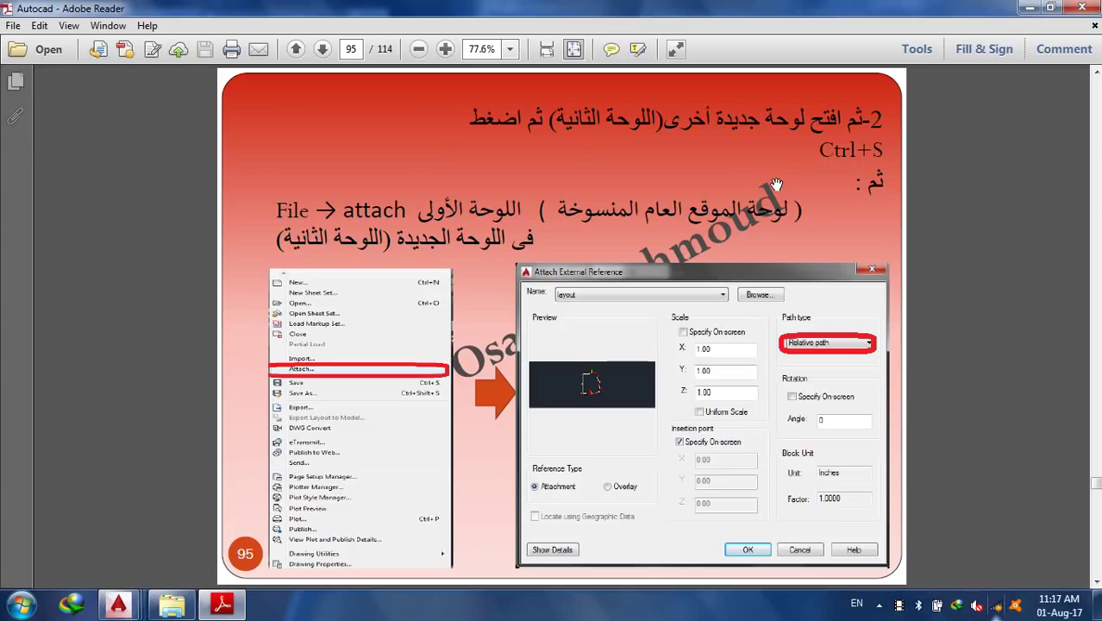
{"action": "scroll", "coordinate": [776, 183], "scroll_direction": "down", "scroll_amount": 1}
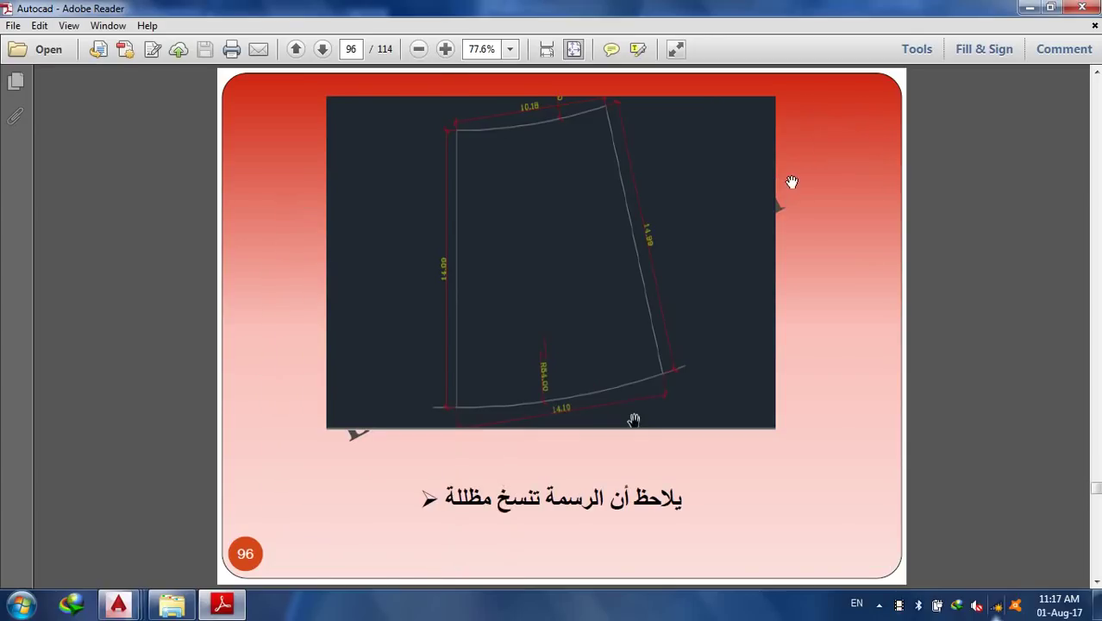
{"action": "scroll", "coordinate": [790, 181], "scroll_direction": "down", "scroll_amount": 1}
{"action": "left_click", "coordinate": [1030, 8]}
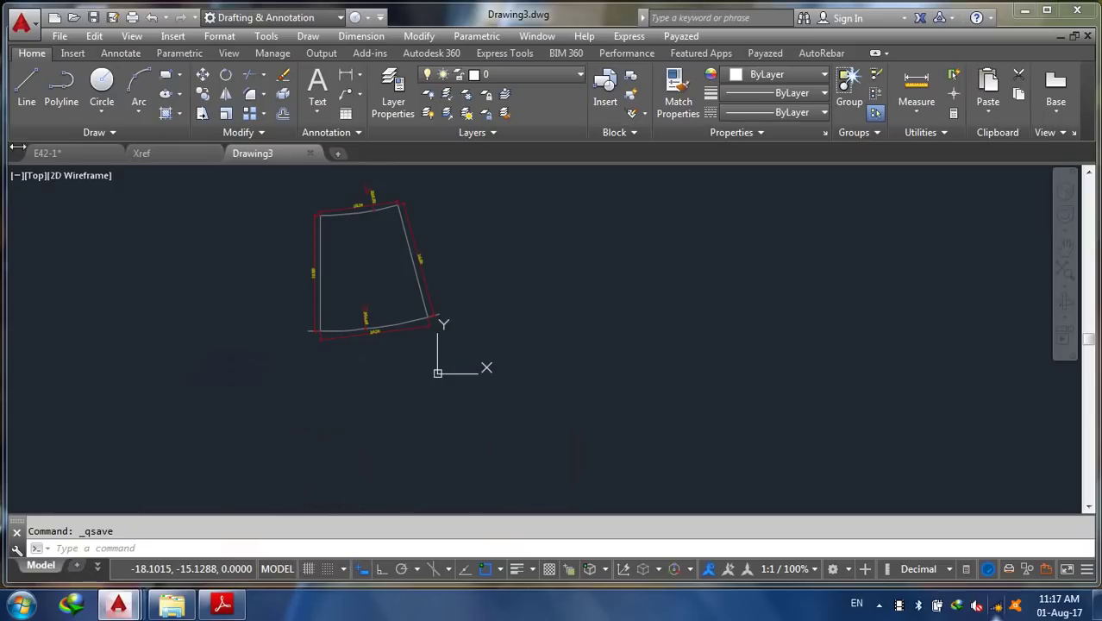
In the E42-1 drawing, copy the whole ground floor plan with its base point at the plot's lower-left corner
{"action": "left_click", "coordinate": [58, 156]}
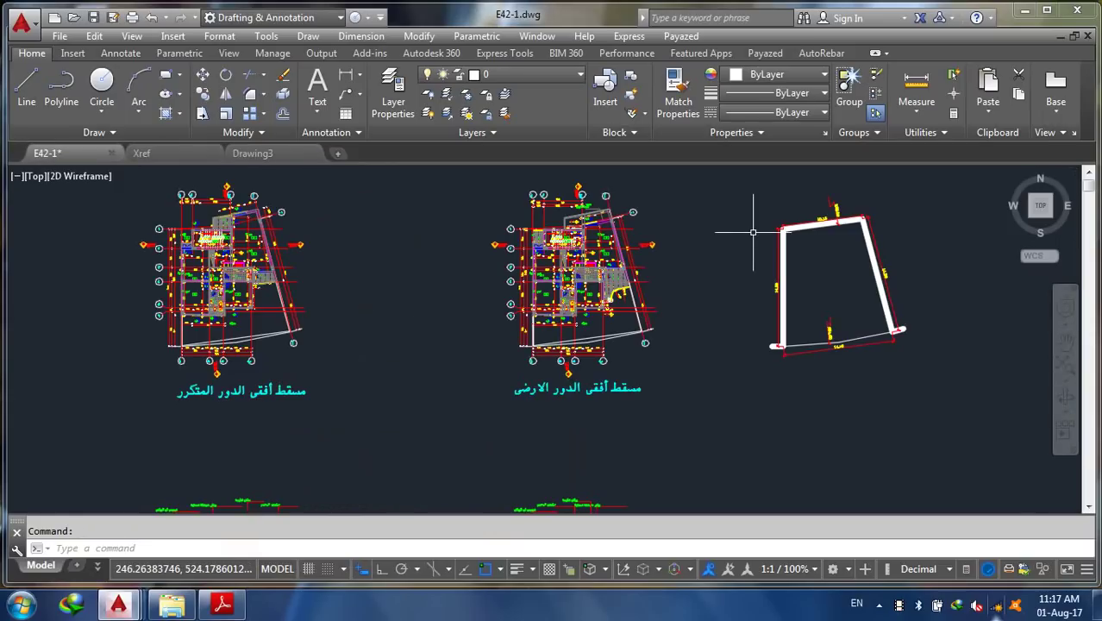
{"action": "left_click", "coordinate": [684, 185]}
{"action": "left_click", "coordinate": [420, 439]}
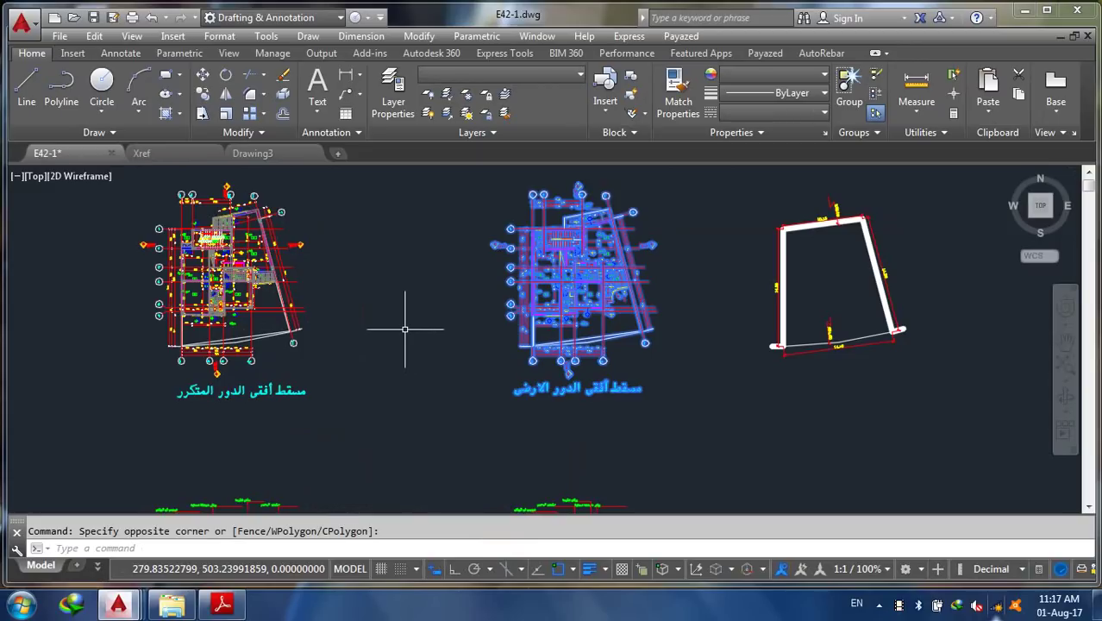
{"action": "scroll", "coordinate": [513, 367], "scroll_direction": "up", "scroll_amount": 5}
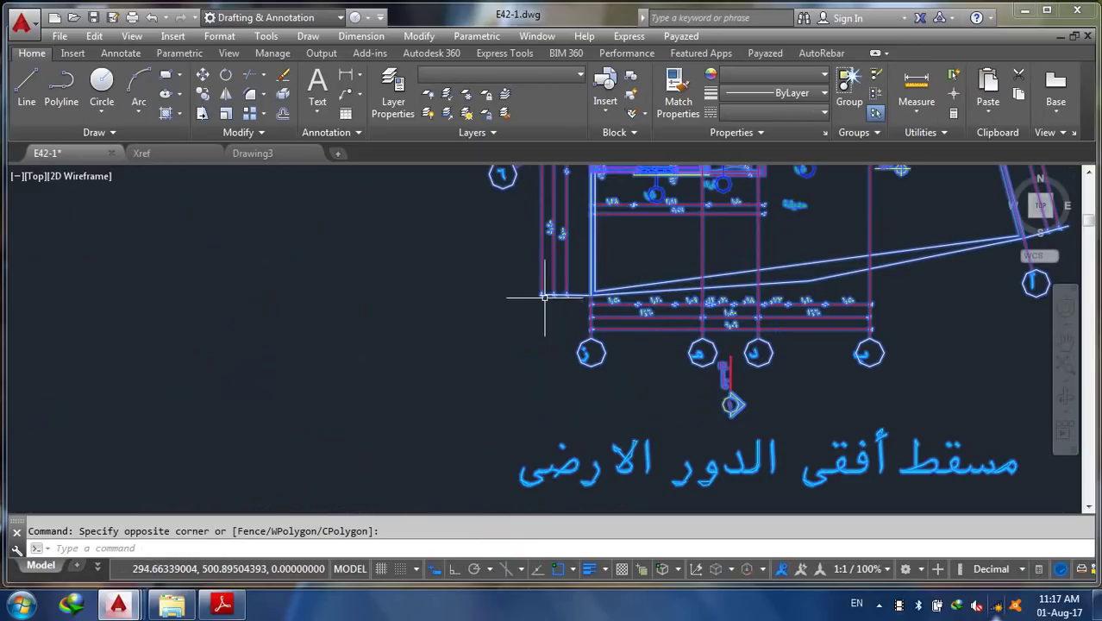
{"action": "right_click", "coordinate": [541, 309]}
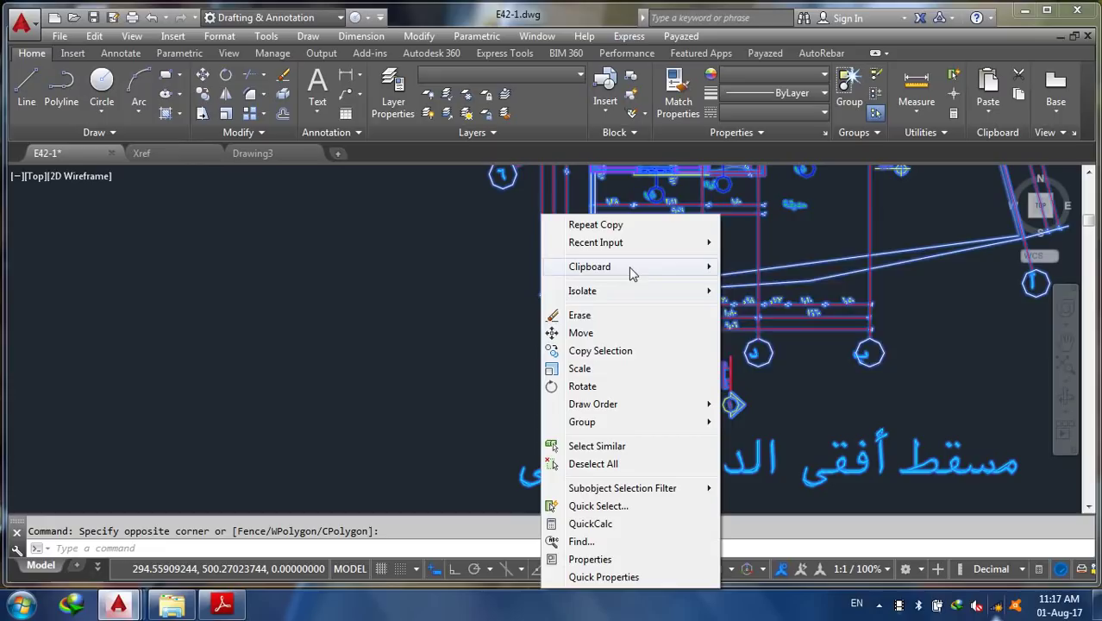
{"action": "mouse_move", "coordinate": [635, 271]}
{"action": "left_click", "coordinate": [802, 302]}
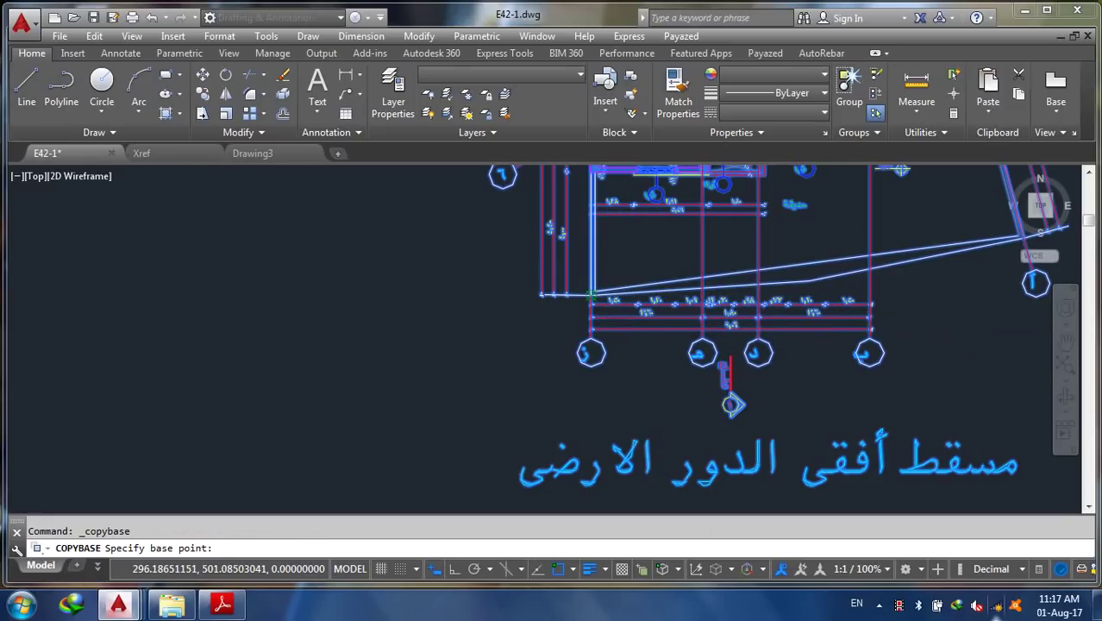
{"action": "left_click", "coordinate": [592, 294]}
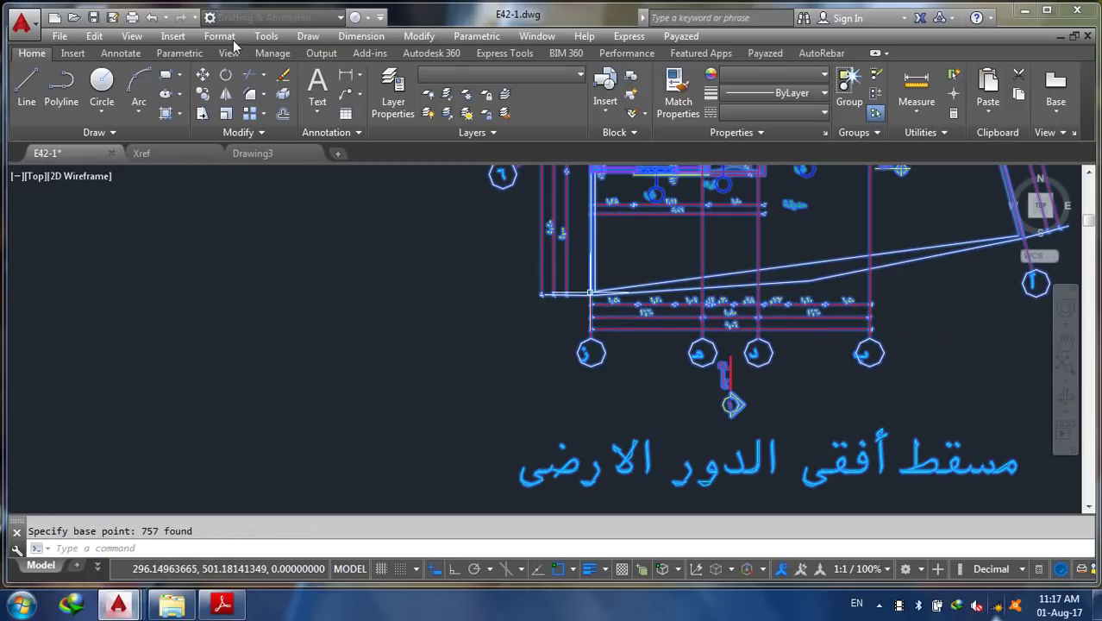
Paste the ground floor plan into Drawing3, matching its base point to the lower-left corner of the attached site boundary
{"action": "left_click", "coordinate": [253, 153]}
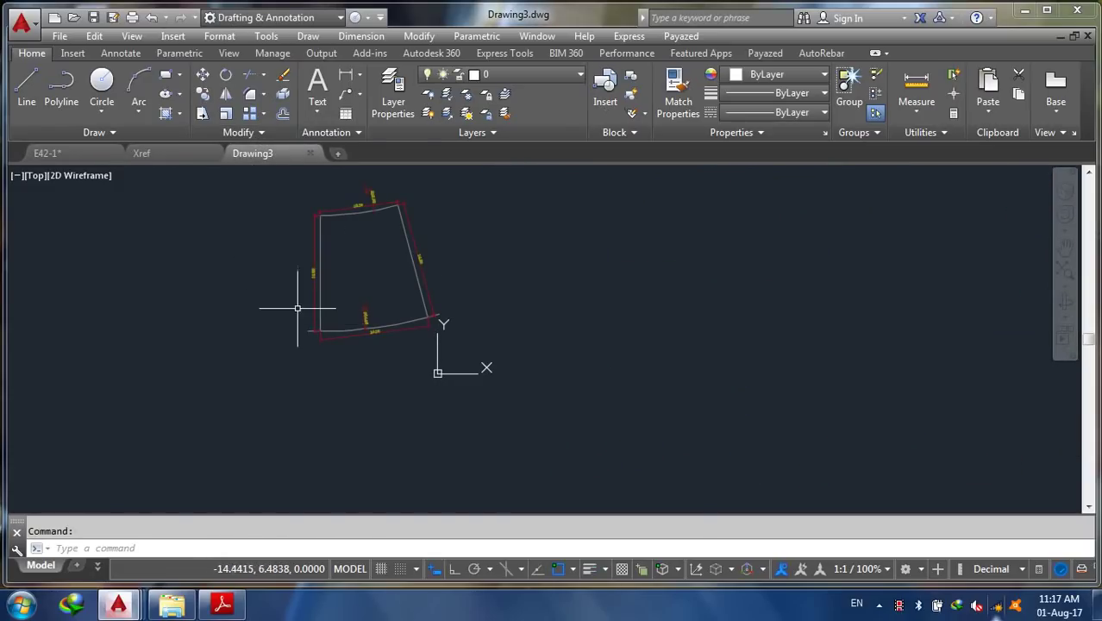
{"action": "right_click", "coordinate": [267, 287]}
{"action": "mouse_move", "coordinate": [370, 338]}
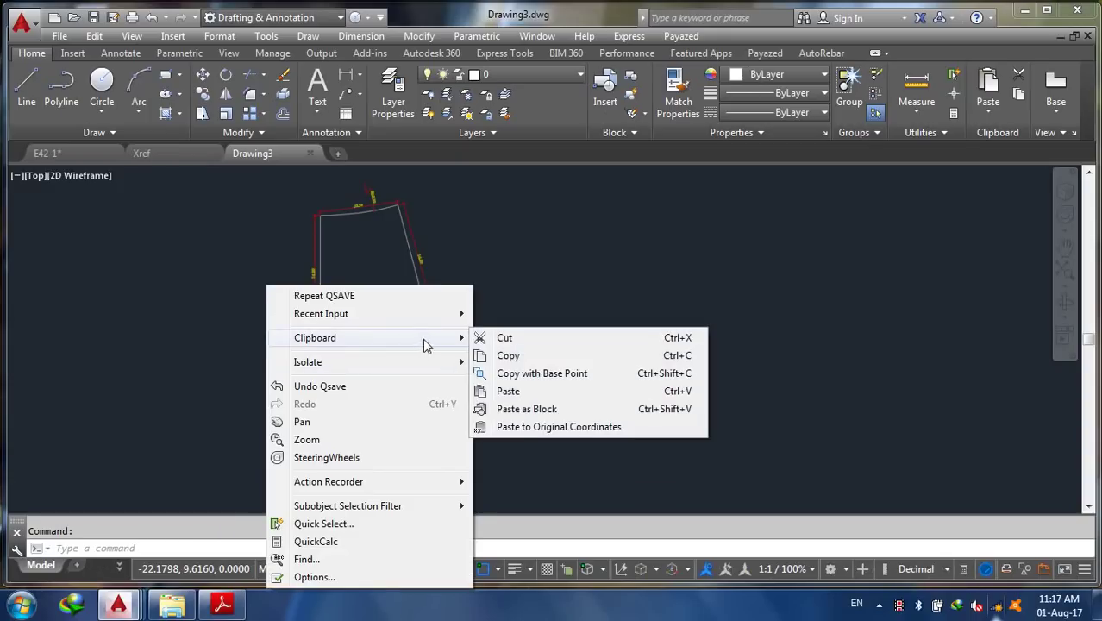
{"action": "left_click", "coordinate": [525, 393]}
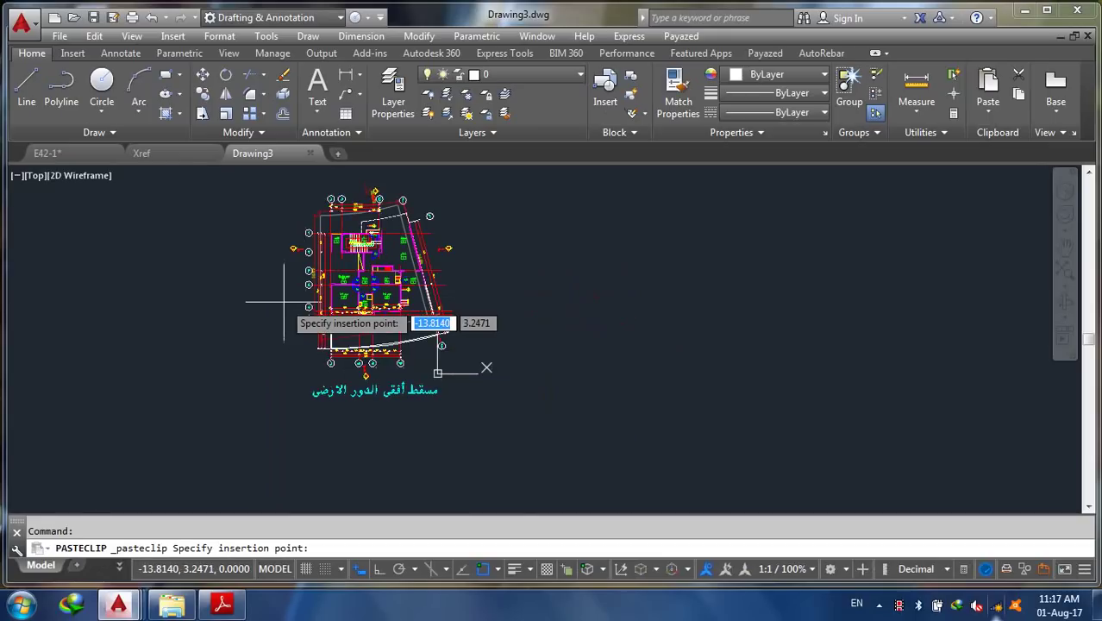
{"action": "scroll", "coordinate": [359, 323], "scroll_direction": "up", "scroll_amount": 5}
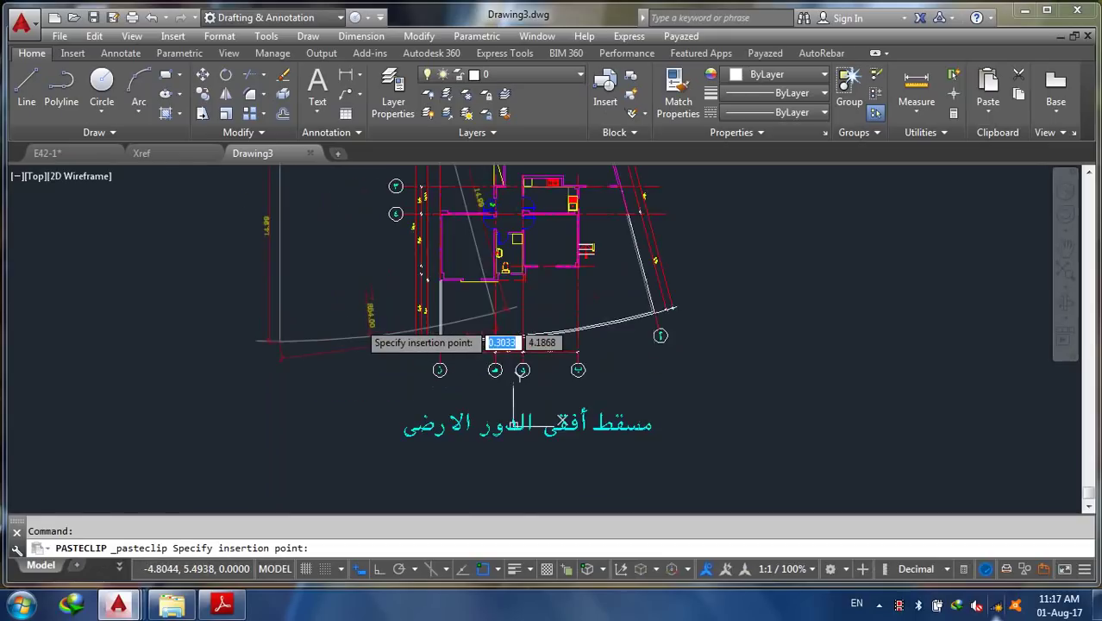
{"action": "scroll", "coordinate": [272, 349], "scroll_direction": "up", "scroll_amount": 6}
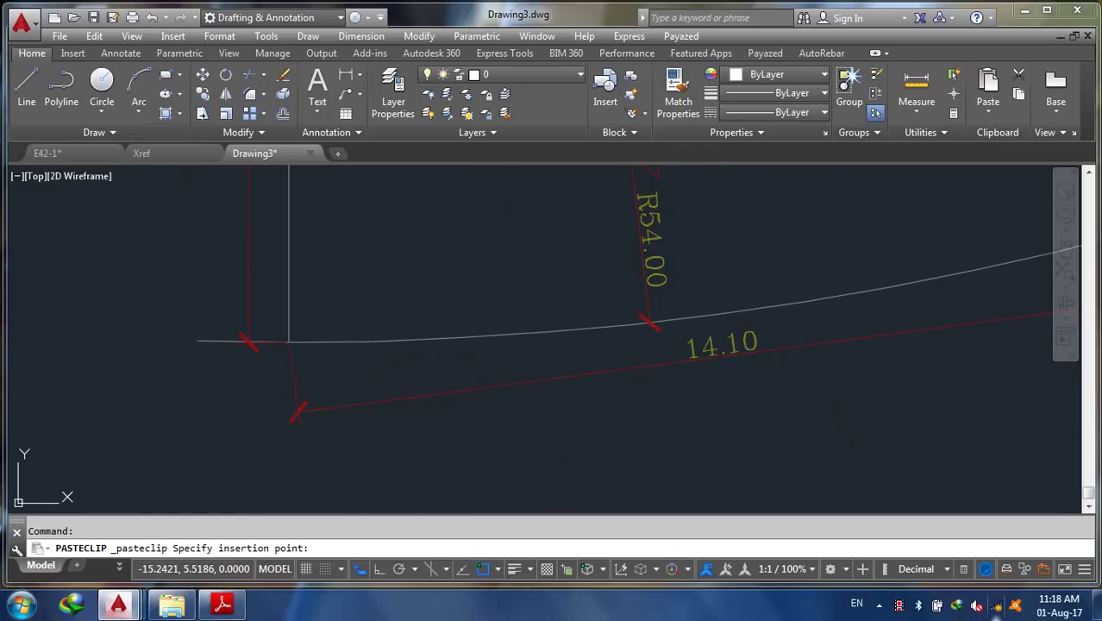
{"action": "scroll", "coordinate": [491, 389], "scroll_direction": "down", "scroll_amount": 3}
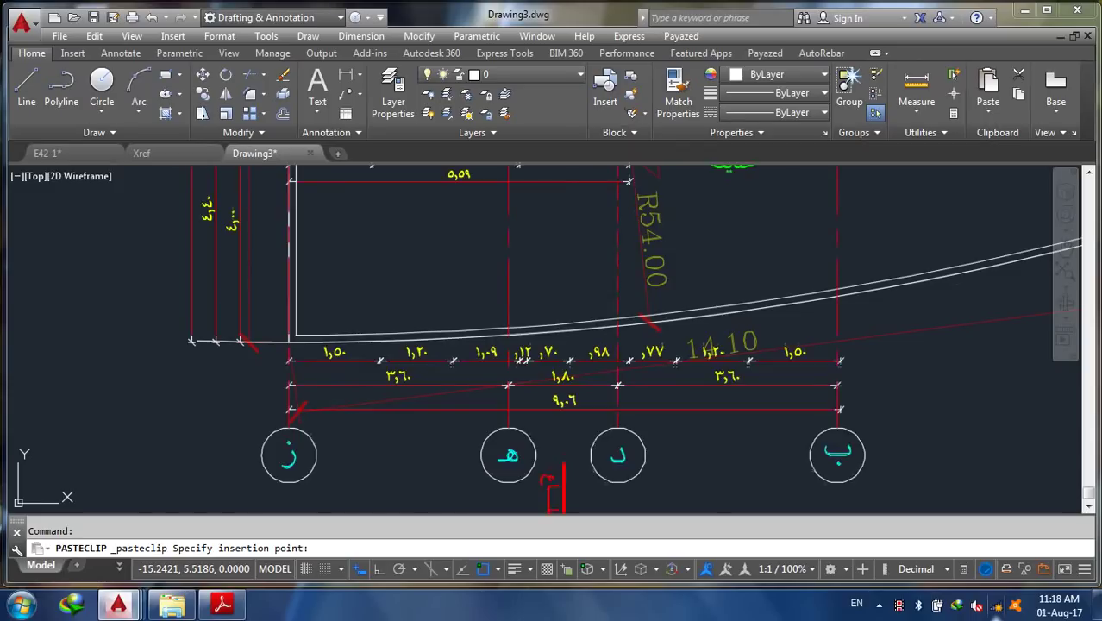